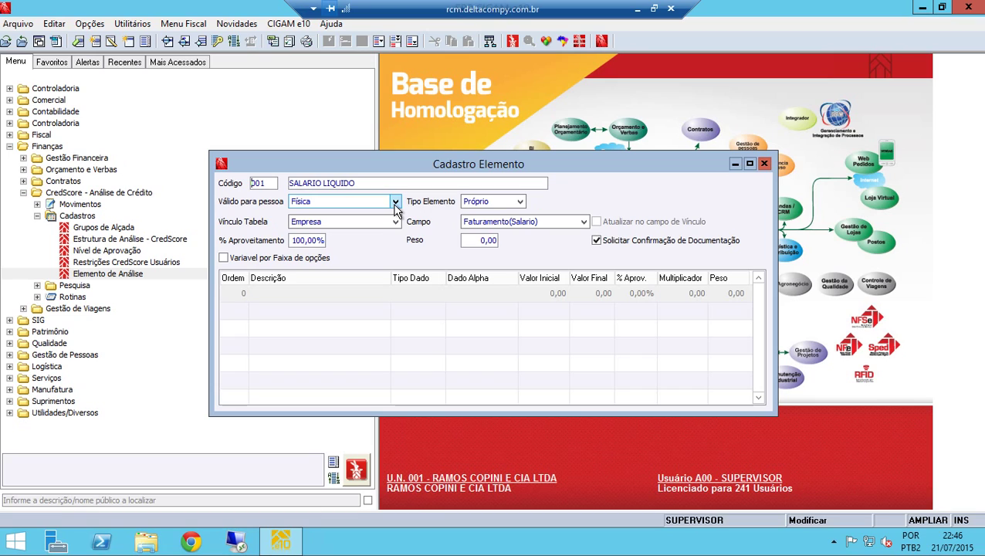
Examine the options for person validity, linked table and the Empresa table's fields in the SALARIO LIQUIDO element.
left_click(396, 202)
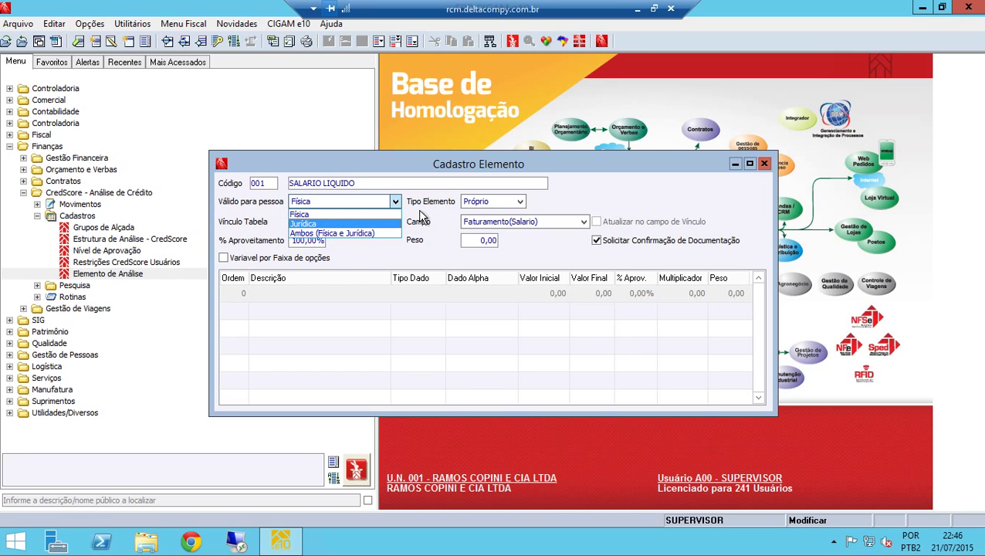
left_click(421, 215)
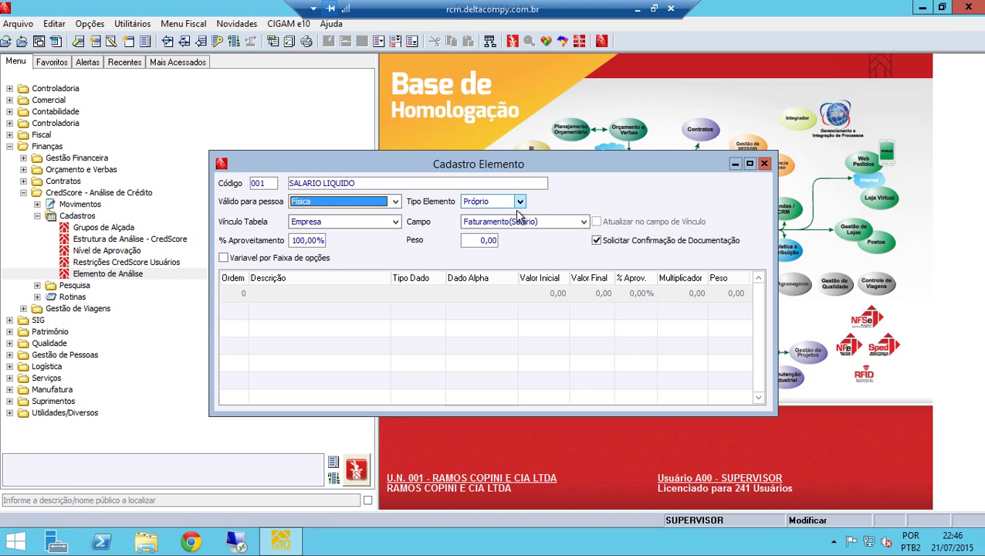
left_click(395, 223)
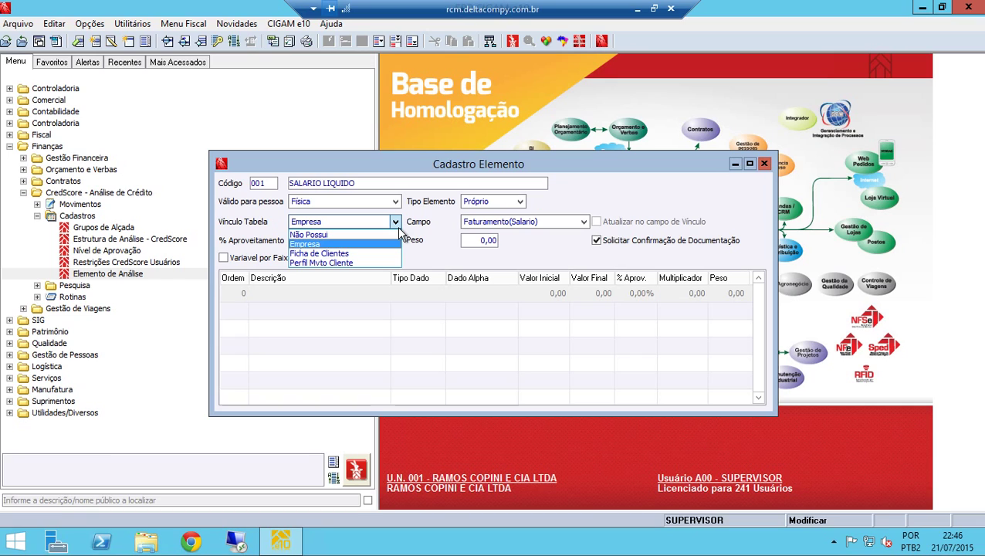
left_click(350, 243)
left_click(584, 222)
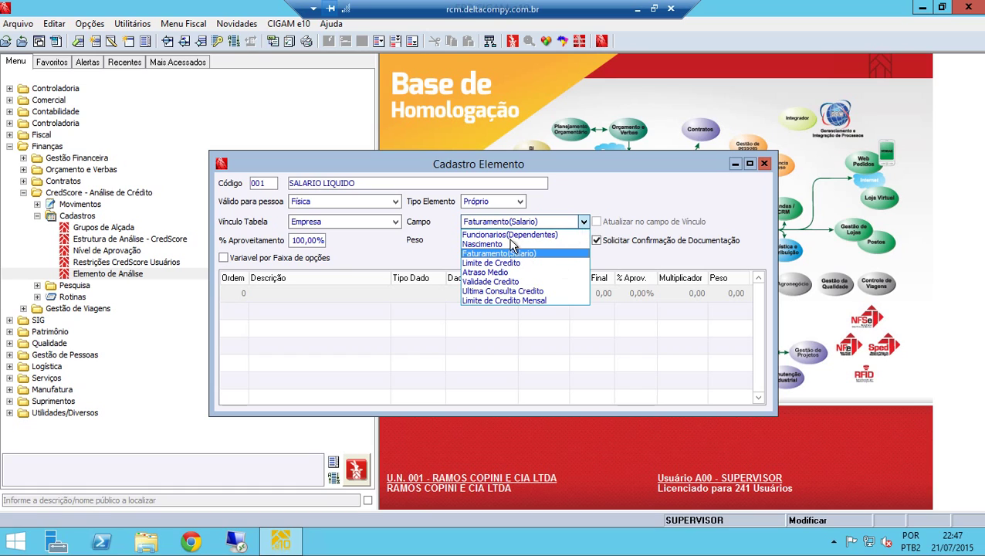
left_click(409, 234)
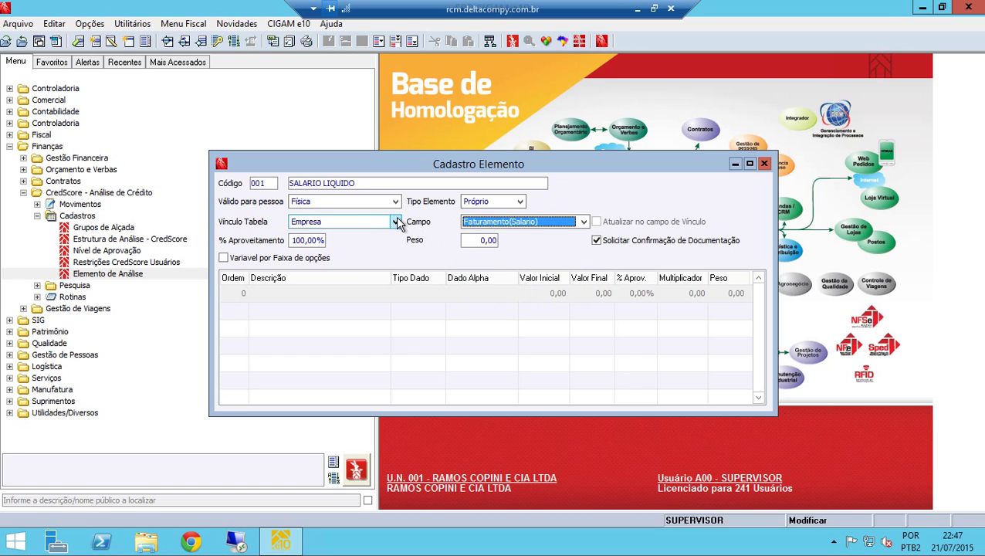
Link the SALARIO LIQUIDO element to the Ficha de Clientes table and look through its available fields.
left_click(395, 222)
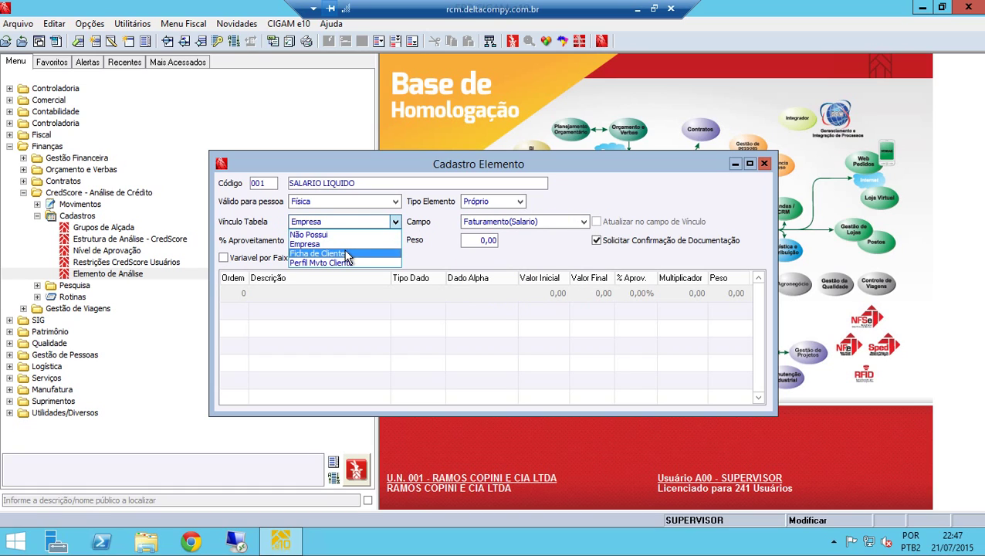
left_click(346, 257)
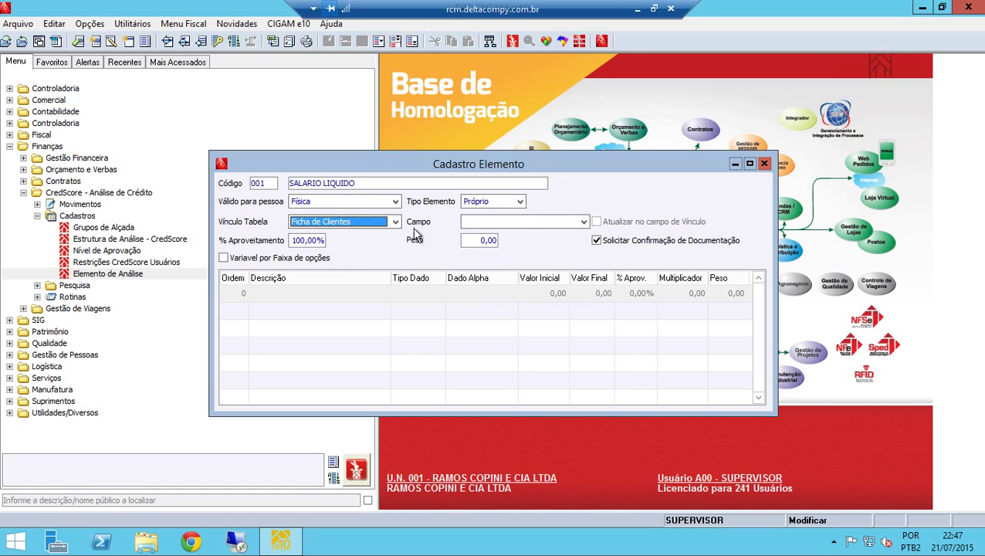
left_click(584, 223)
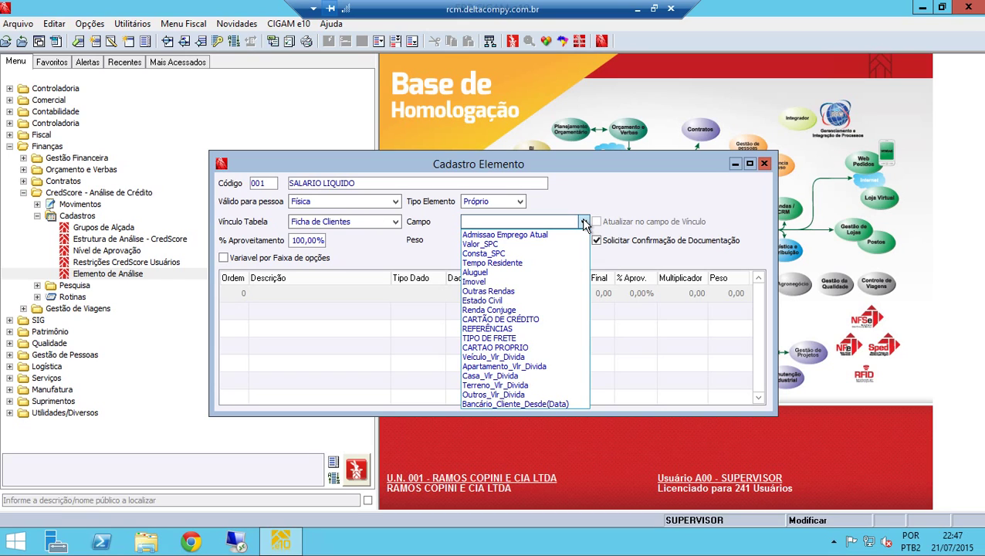
left_click(433, 230)
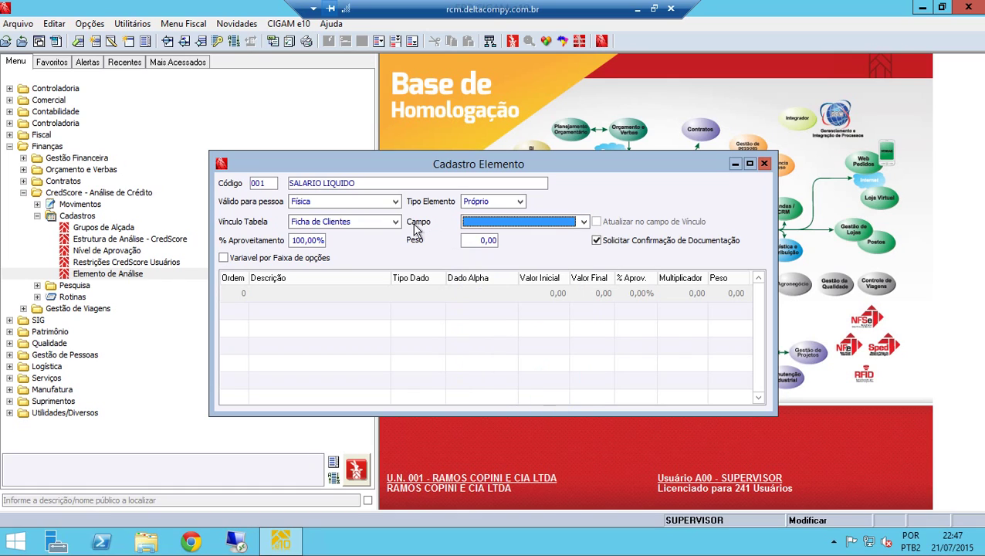
Link the element to the Perfil Mvto Cliente table, look through its available fields, and discard the changes.
left_click(395, 222)
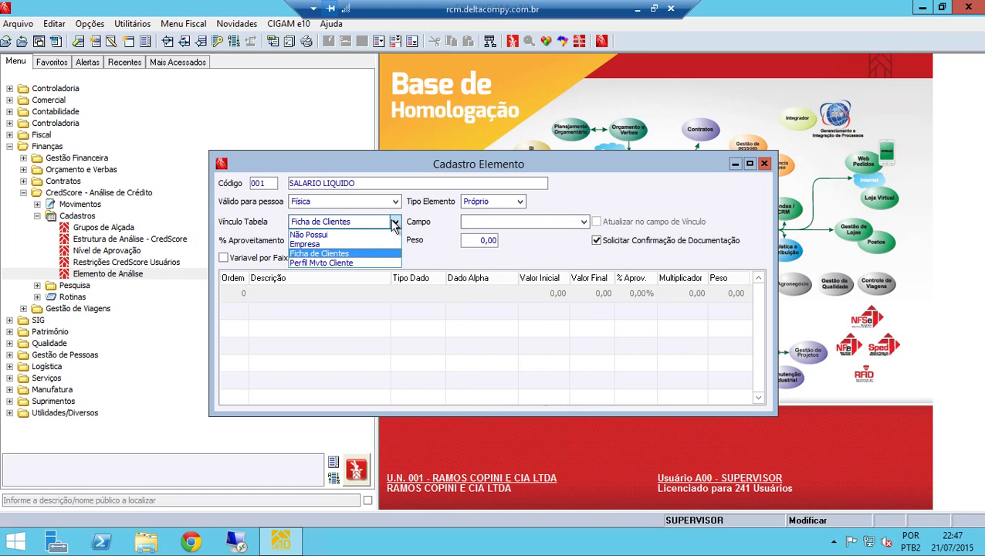
left_click(340, 262)
left_click(546, 224)
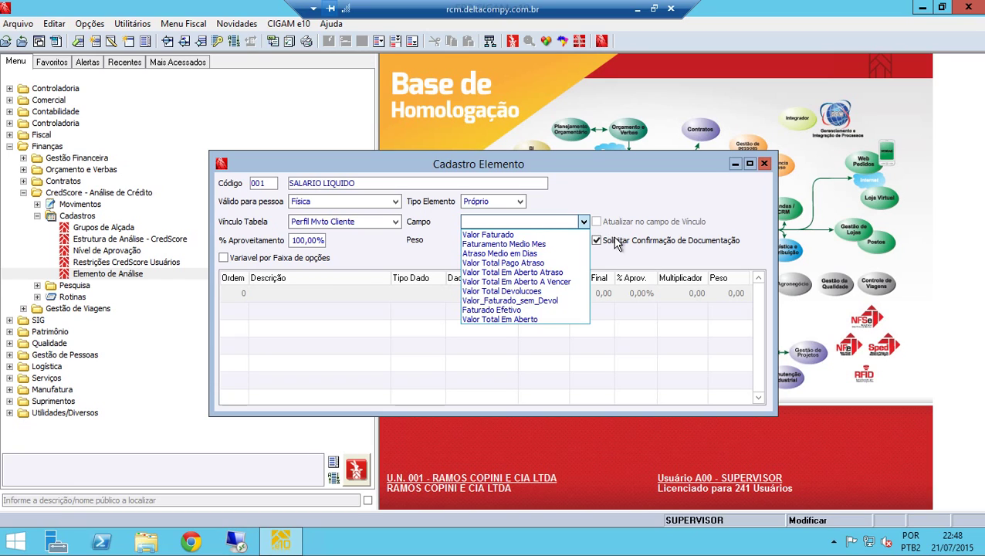
left_click(524, 233)
key("F2")
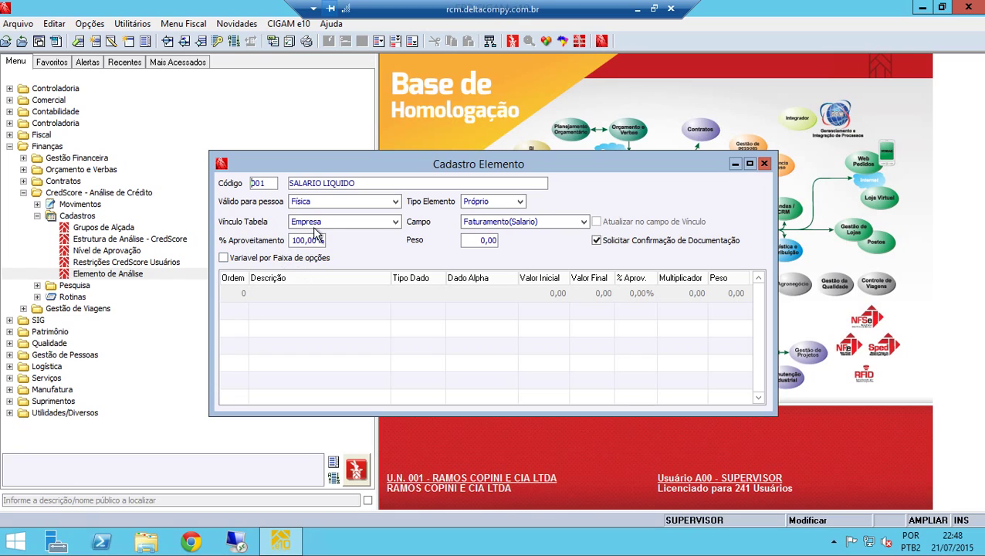
Browse the analysis element records from SALARIO LIQUIDO to DEPENDENTES, examining how each one is configured.
key("Page_Down")
key("Page_Down")
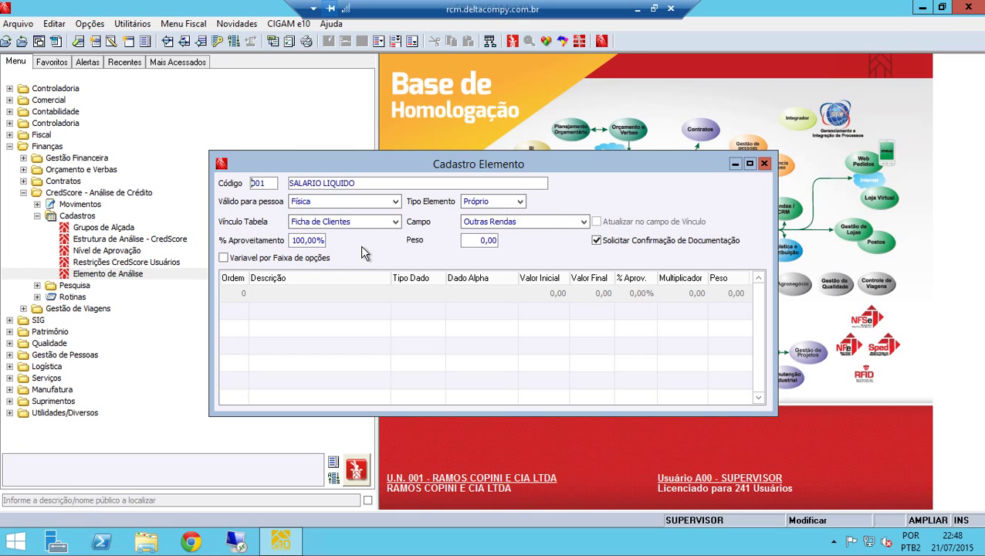
key("Page_Down")
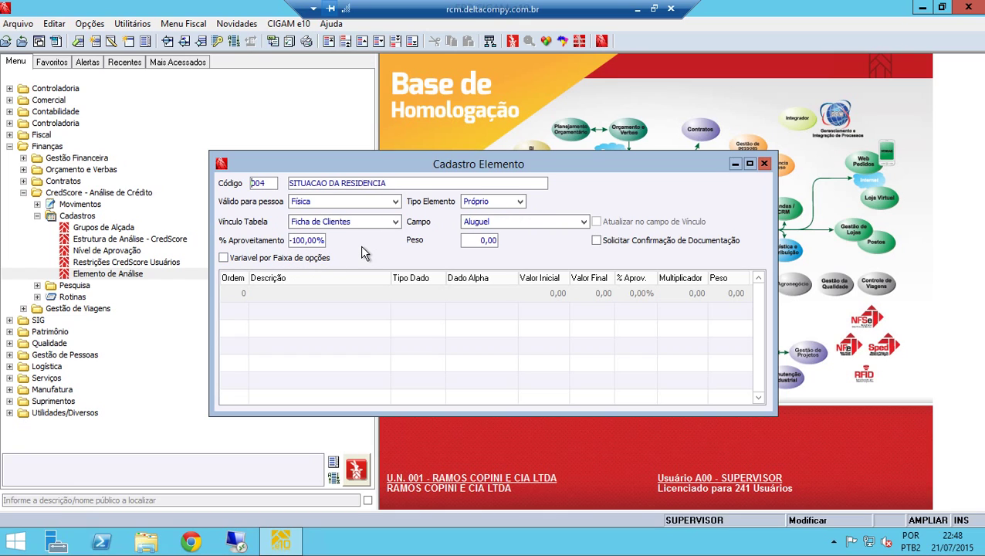
key("Page_Down")
key("Page_Down")
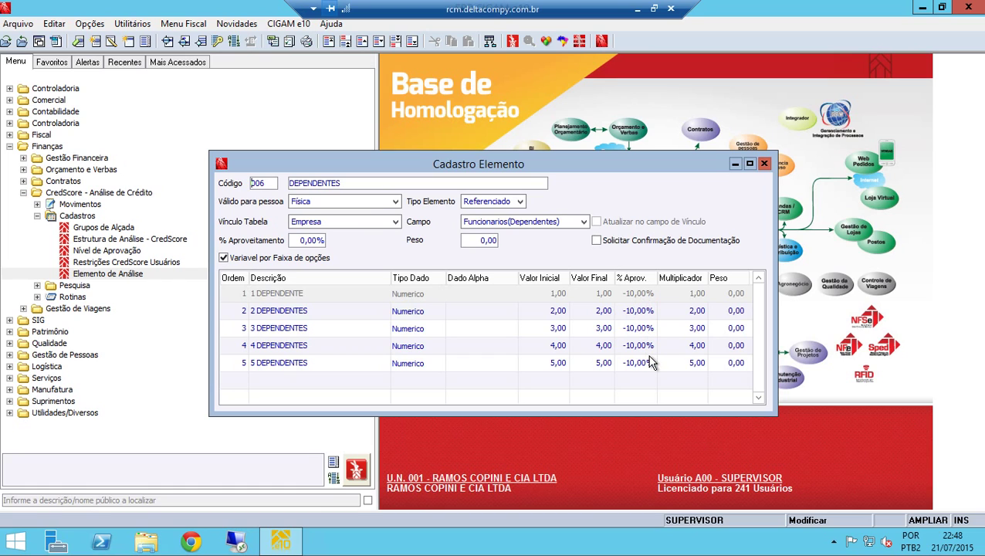
Browse the following element records as far as TEMPO DE RESIDENCIA, examine its option ranges, and close the element registration.
key("Page_Down")
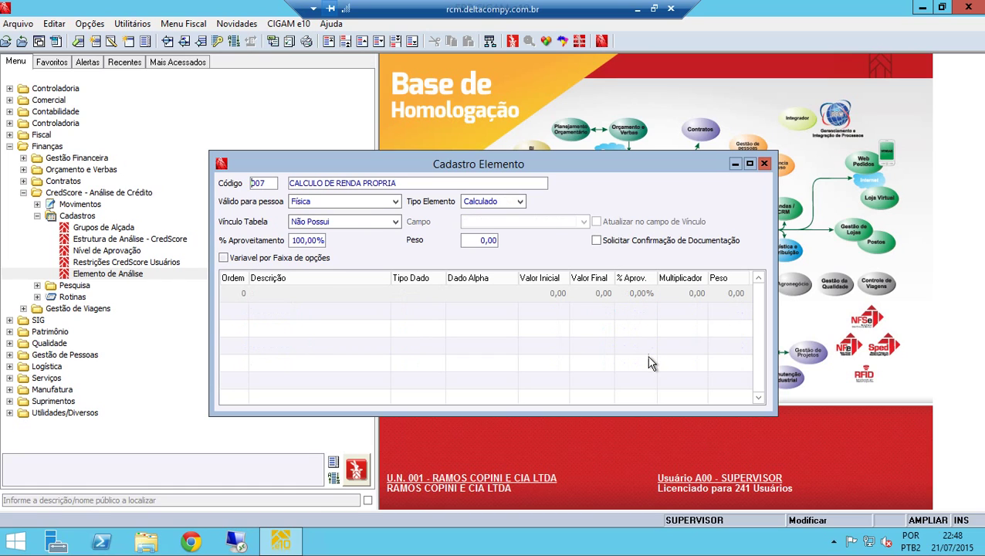
key("Page_Down")
key("Page_Down")
key("Page_Down")
key("Page_Down")
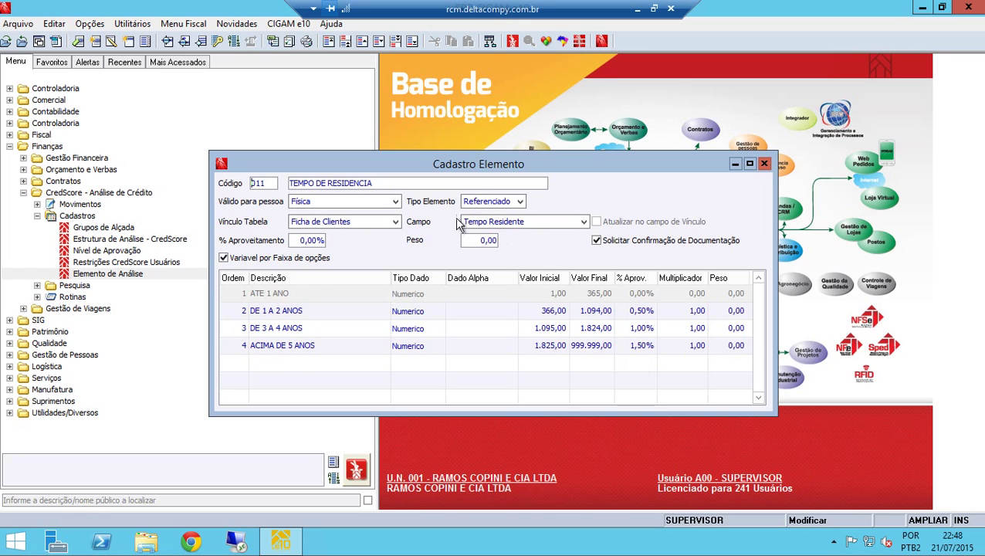
key("Escape")
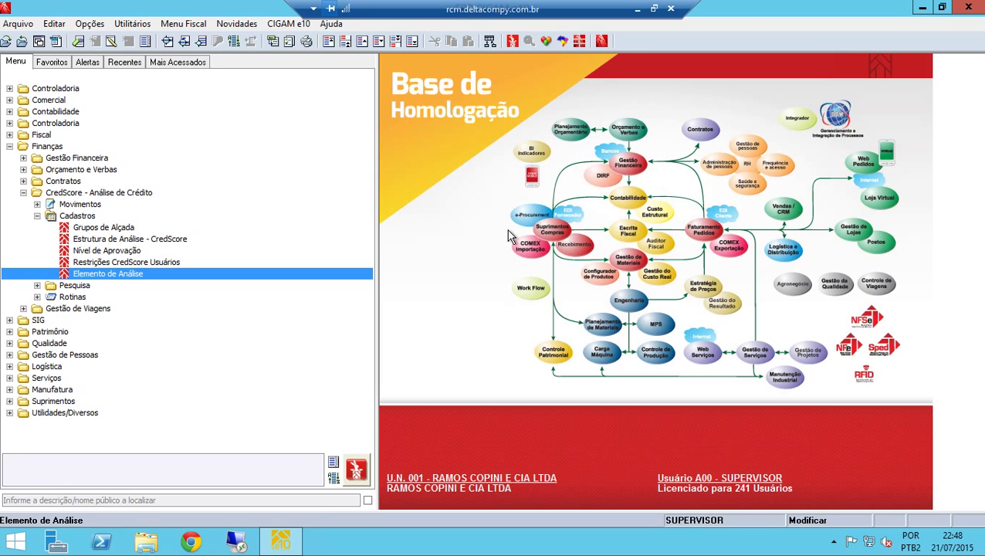
Open the Grupos de Alçada registration of the CredScore credit analysis module.
key("Up")
key("Up")
key("Up")
key("Up")
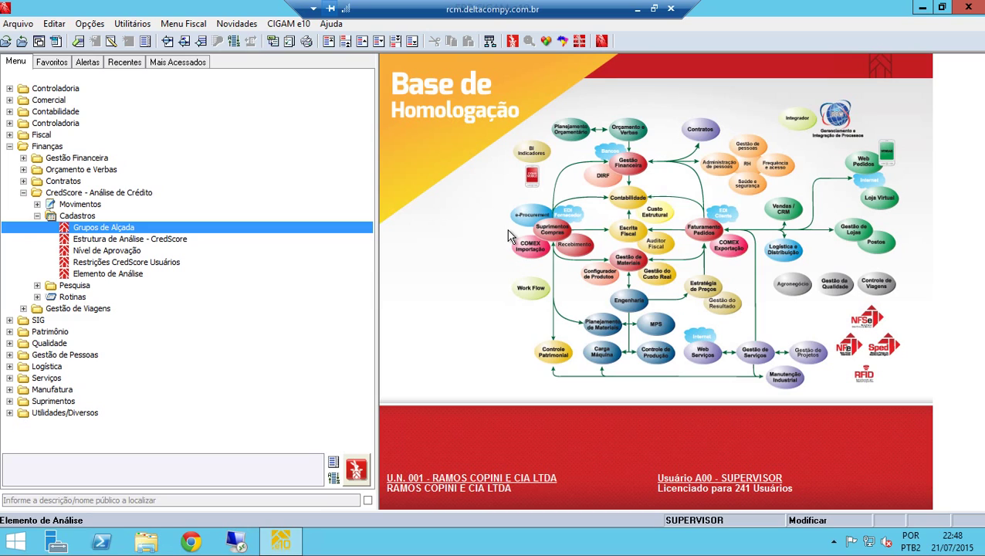
key("Return")
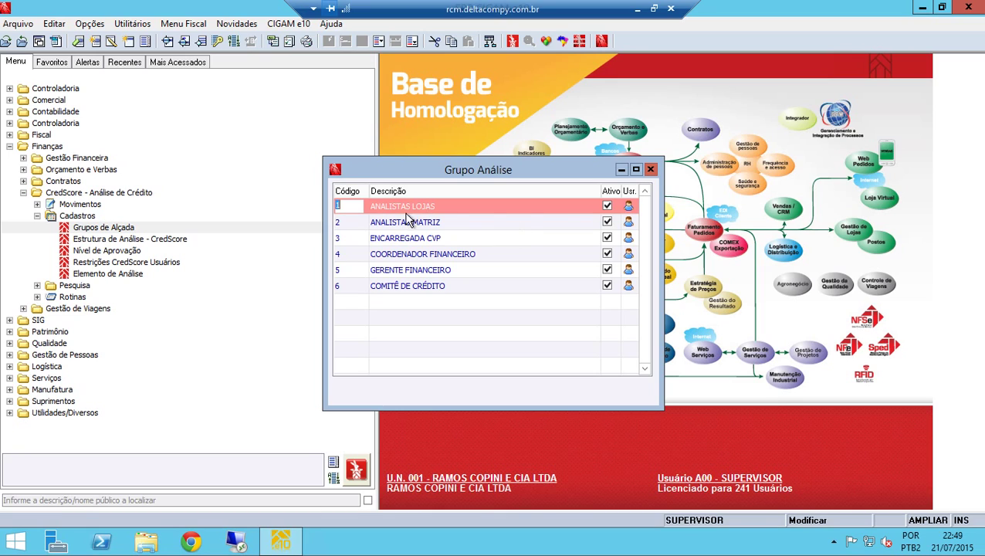
Examine the users assigned to the ANALISTAS LOJAS group and close the user list.
left_click(630, 207)
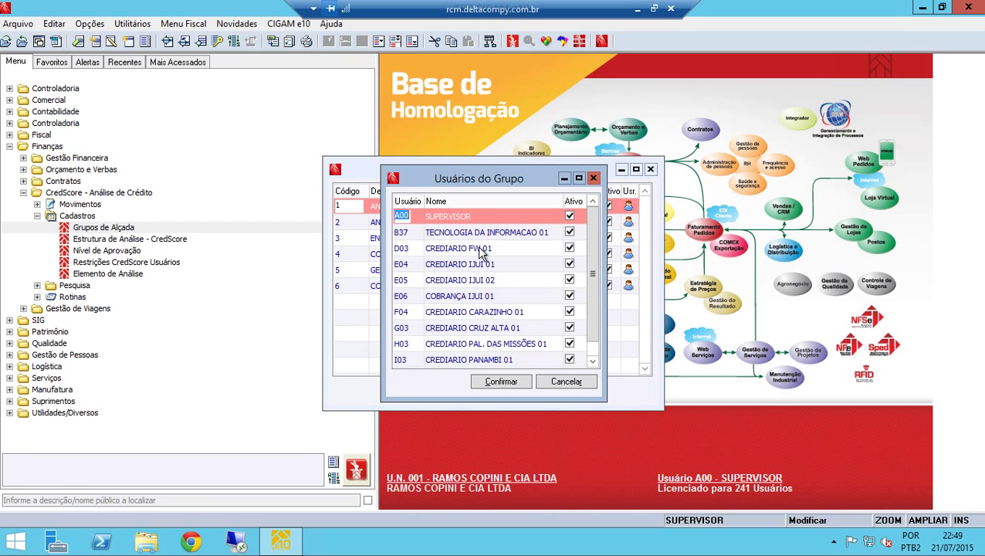
key("Down")
key("Down")
key("Down")
key("Down")
key("Down")
key("Down")
key("Down")
key("Down")
key("Down")
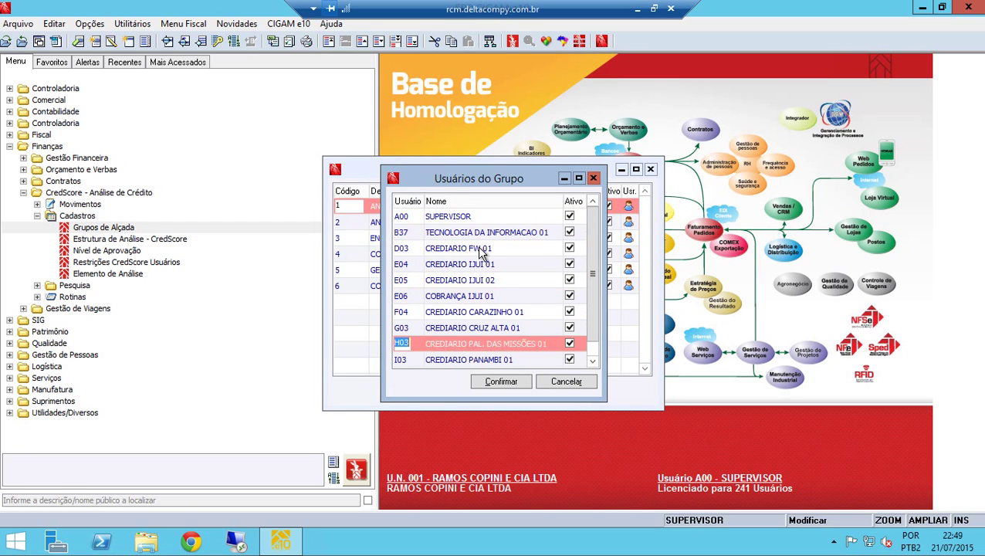
key("Down")
key("Down")
key("Up")
key("Up")
key("Up")
key("Up")
key("Up")
key("Up")
key("Up")
key("Up")
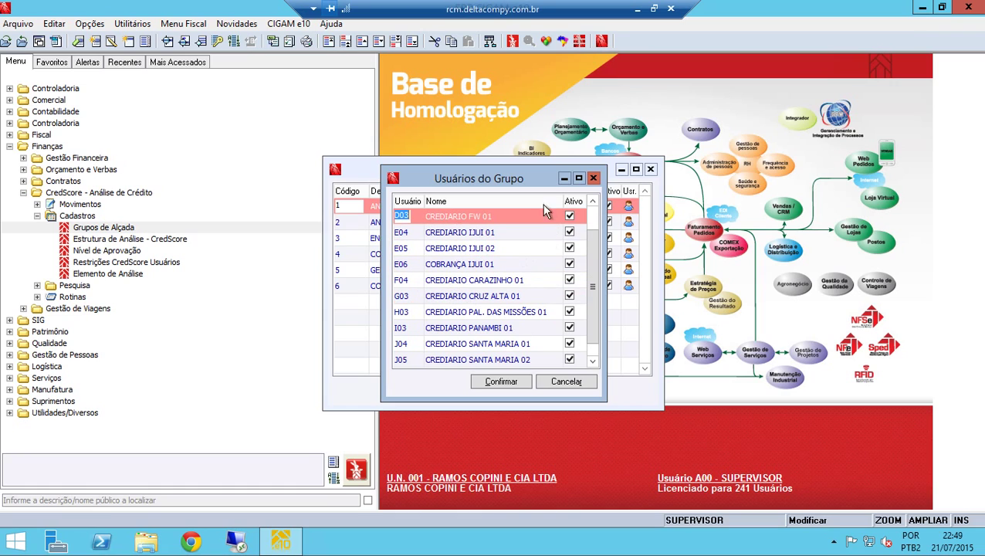
key("Escape")
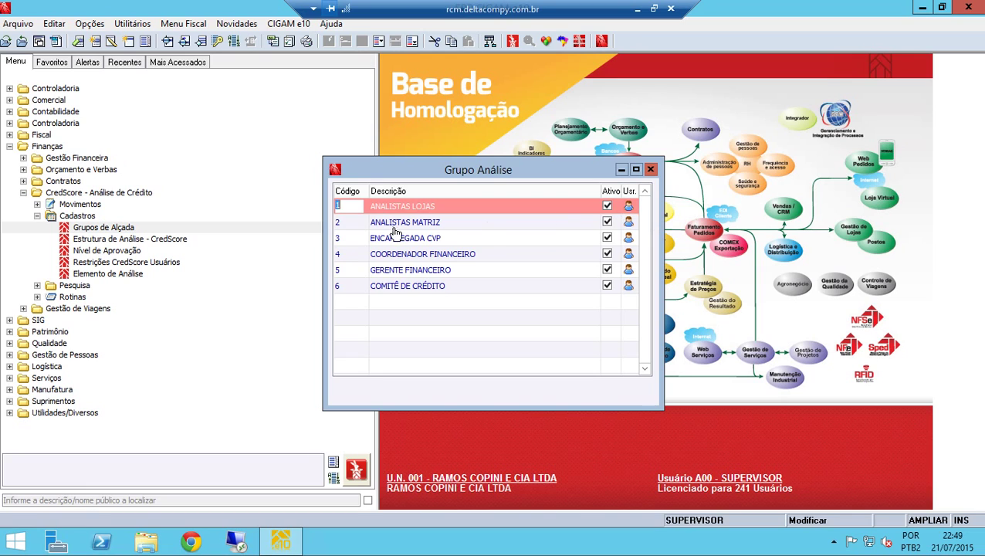
Close the analysis groups and open the Estrutura de Análise - CredScore registration.
key("Escape")
left_click(145, 242)
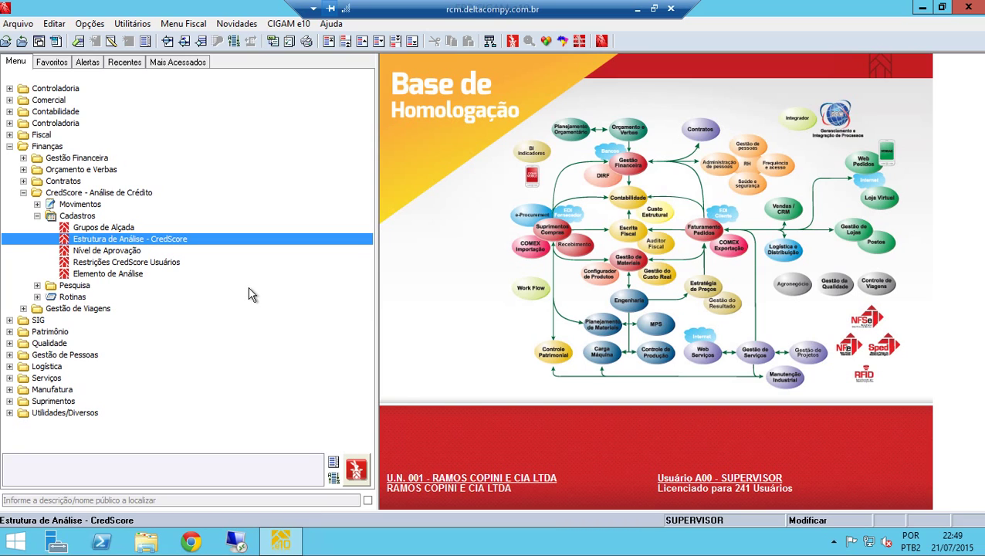
key("Return")
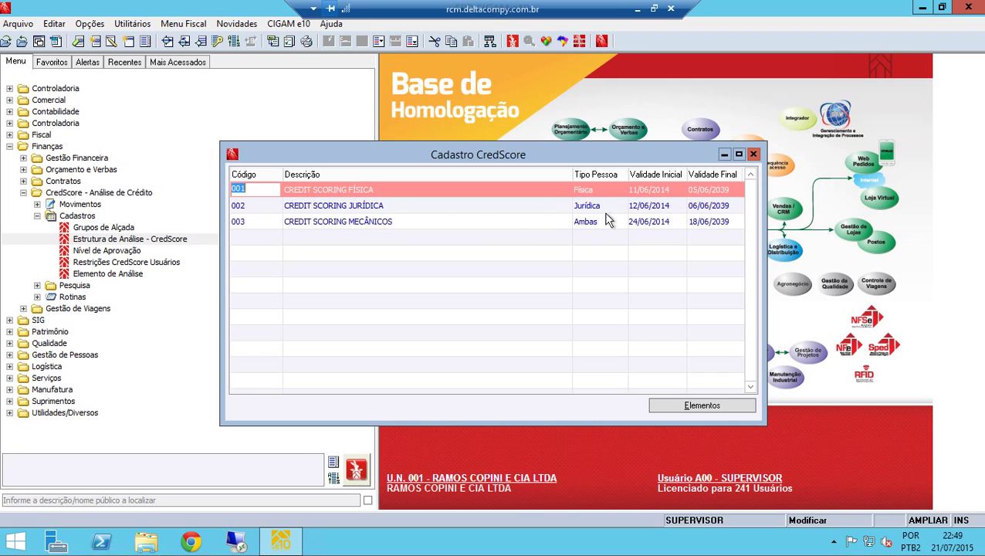
Examine the elements of the CREDIT SCORING FÍSICA structure, including their types and referenced elements, and close the list.
left_click(708, 410)
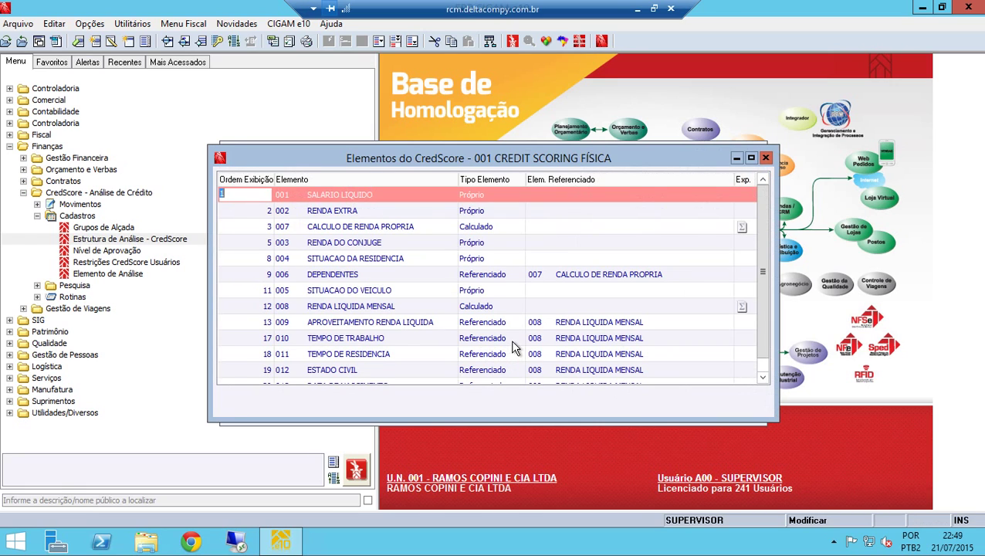
key("Down")
key("Down")
key("Down")
key("Down")
key("Down")
key("Down")
key("Down")
key("Down")
key("Down")
key("Down")
key("Down")
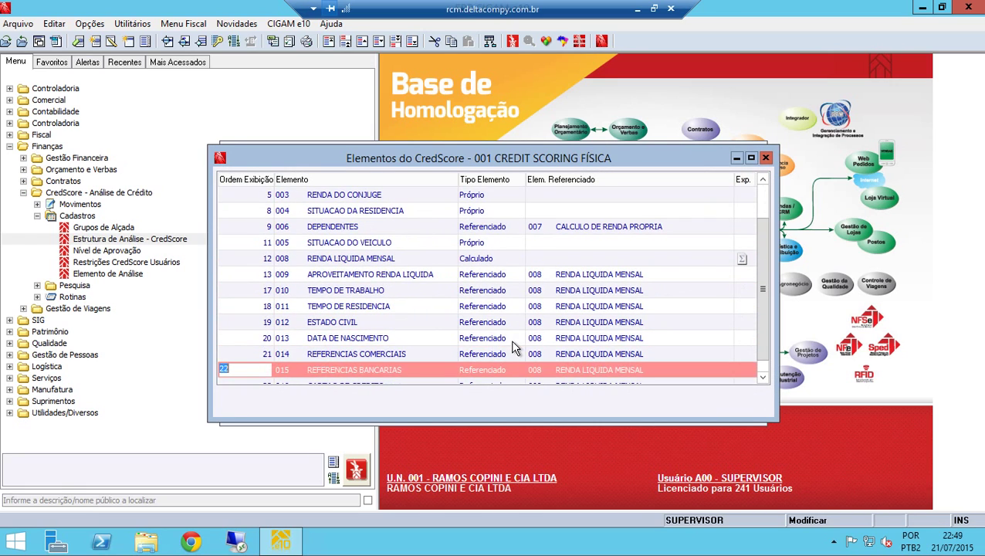
key("Down")
key("Down")
key("Down")
key("Down")
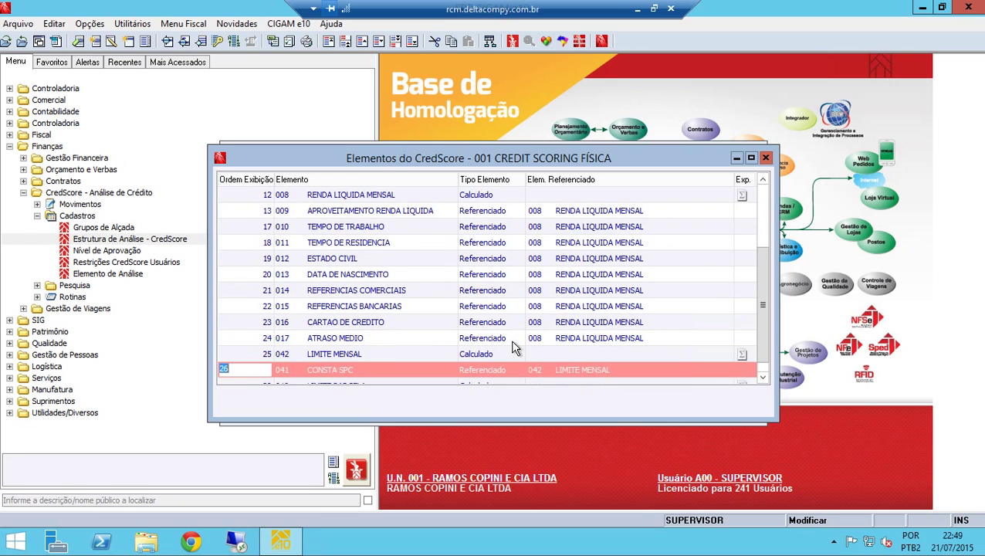
key("Up")
key("Up")
key("Up")
key("Up")
key("Up")
key("Up")
key("Up")
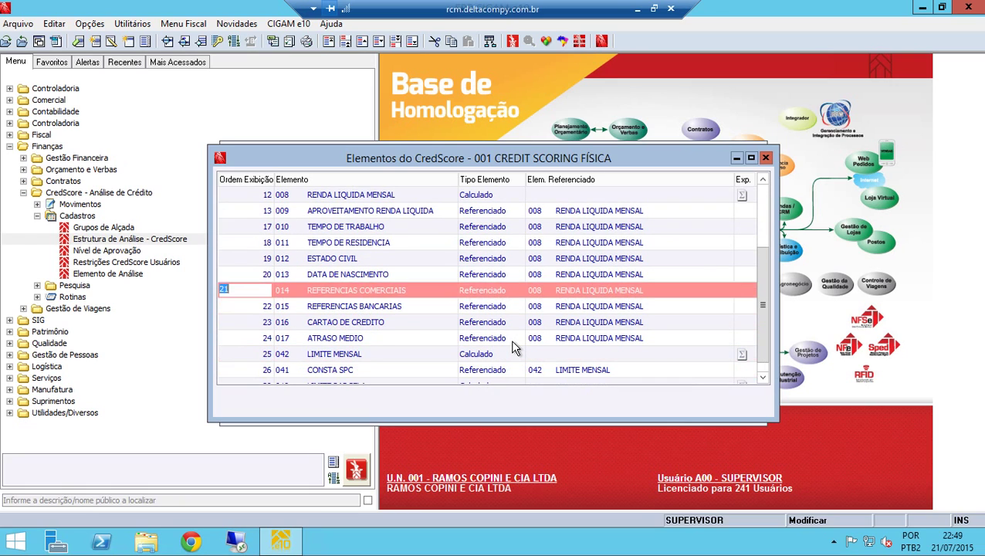
key("Up")
key("Up")
key("Up")
key("Up")
key("Up")
key("Up")
key("Up")
key("Up")
key("Up")
key("Up")
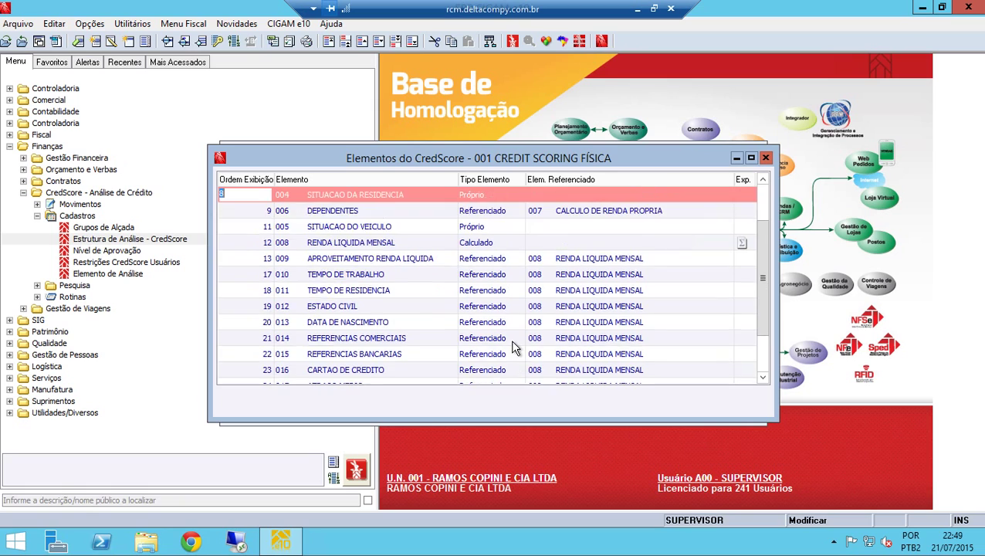
key("Up")
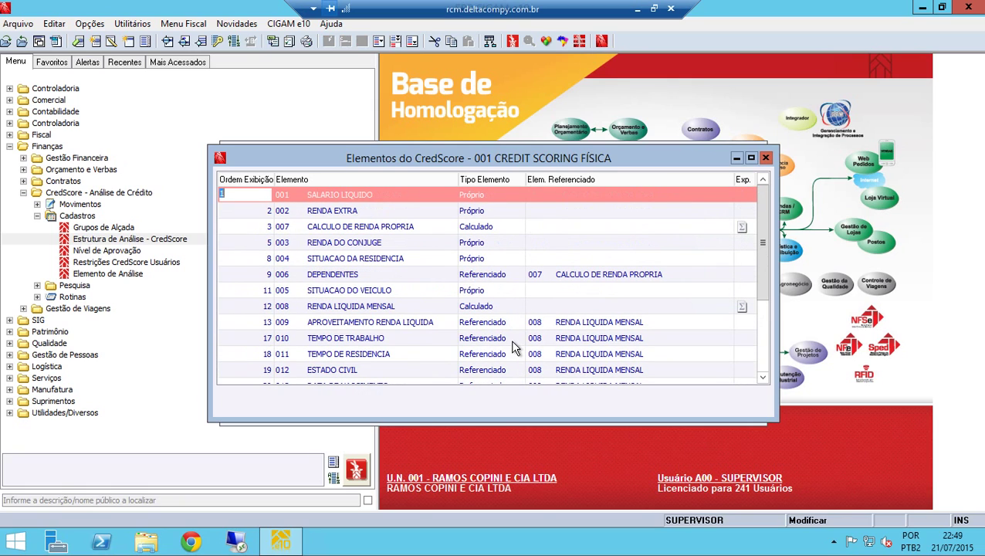
key("Escape")
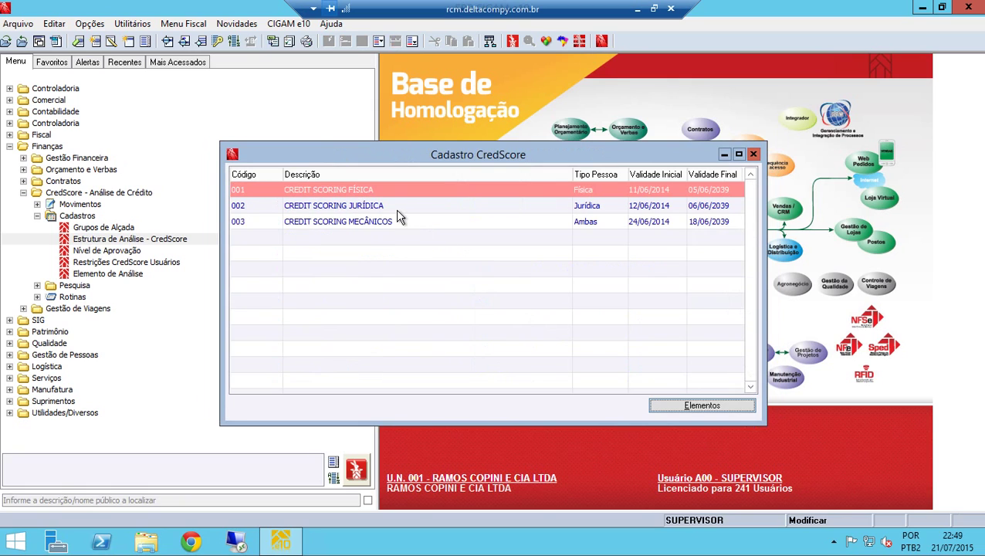
View the elements of the CREDIT SCORING JURÍDICA structure and close the list.
left_click(333, 207)
left_click(693, 408)
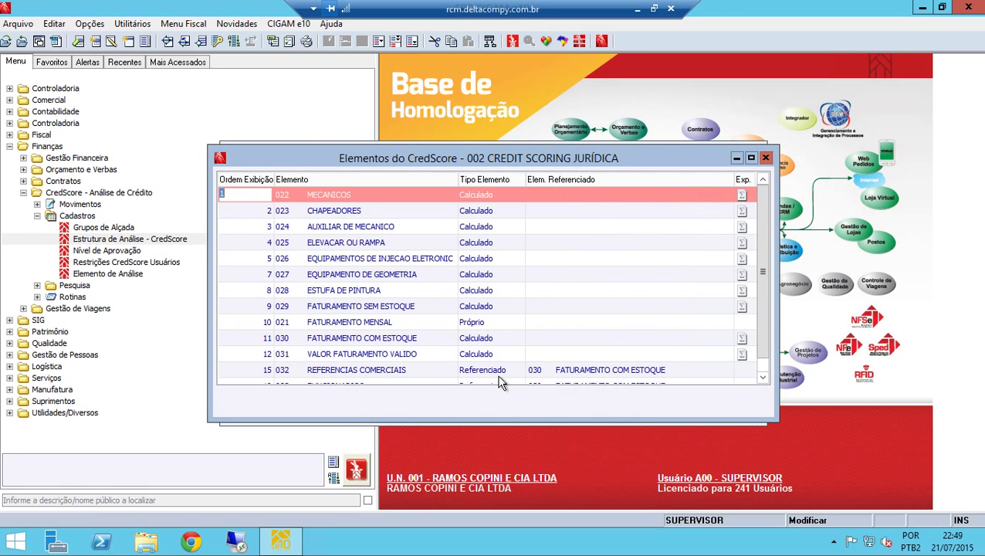
key("Escape")
View the elements of the CREDIT SCORING MECÂNICOS structure, and close the list and the CredScore structure registration.
left_click(375, 223)
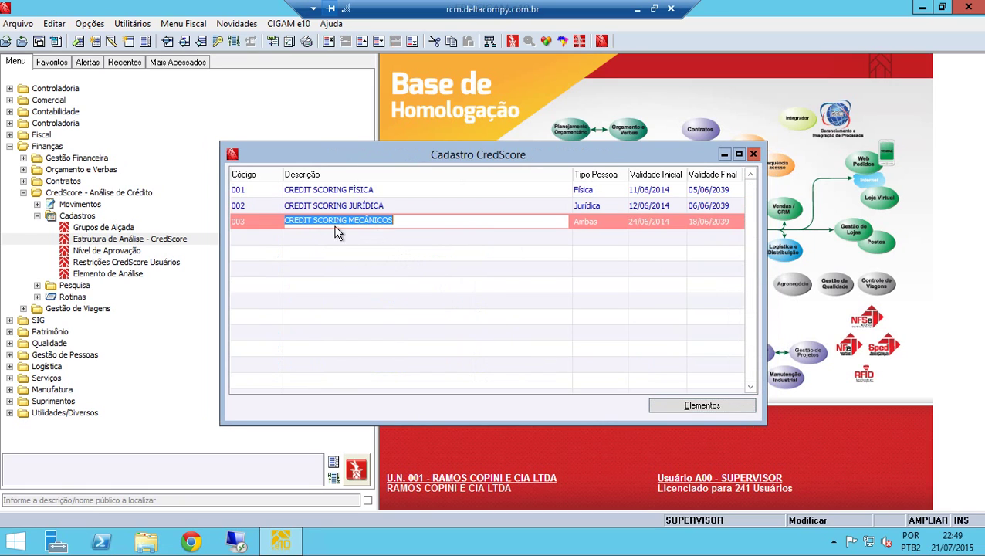
left_click(700, 411)
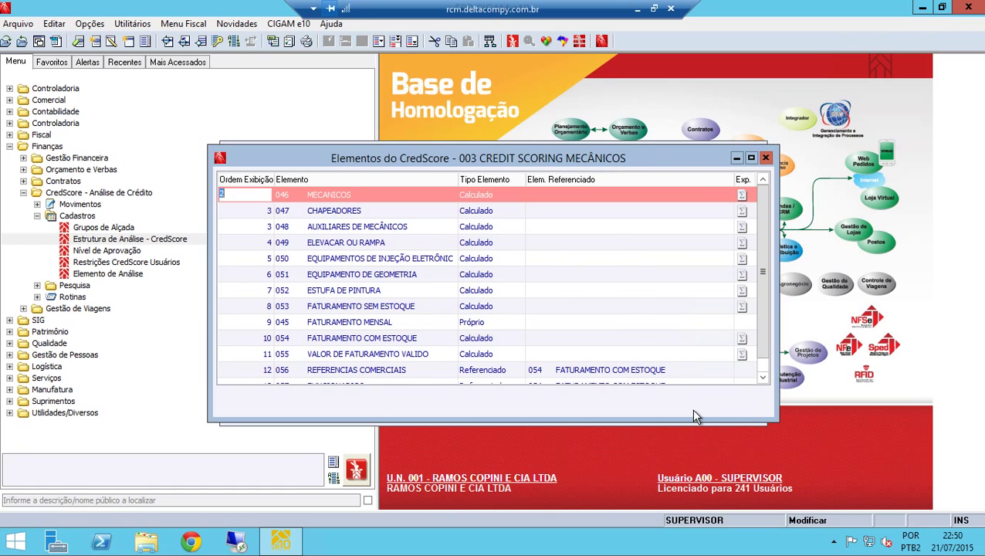
key("Escape")
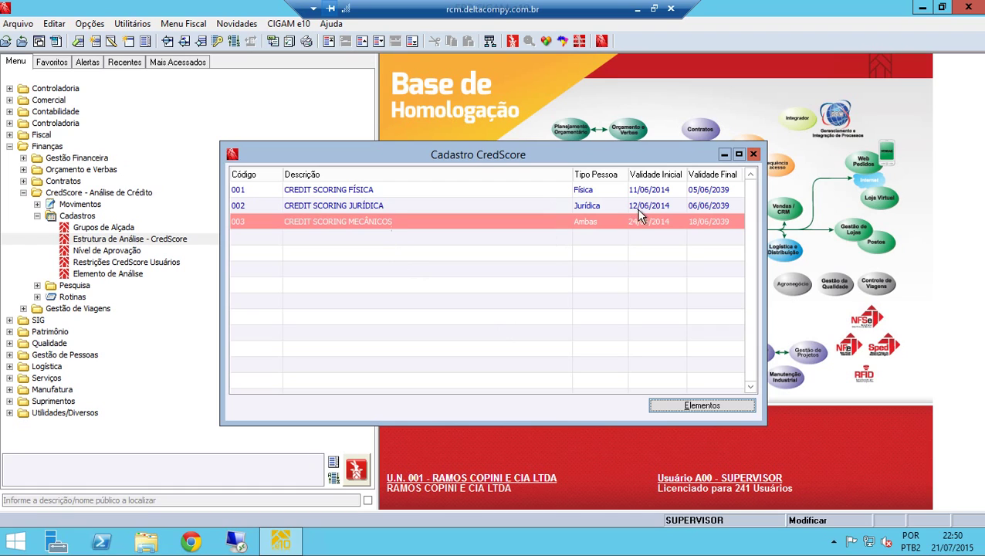
left_click(513, 191)
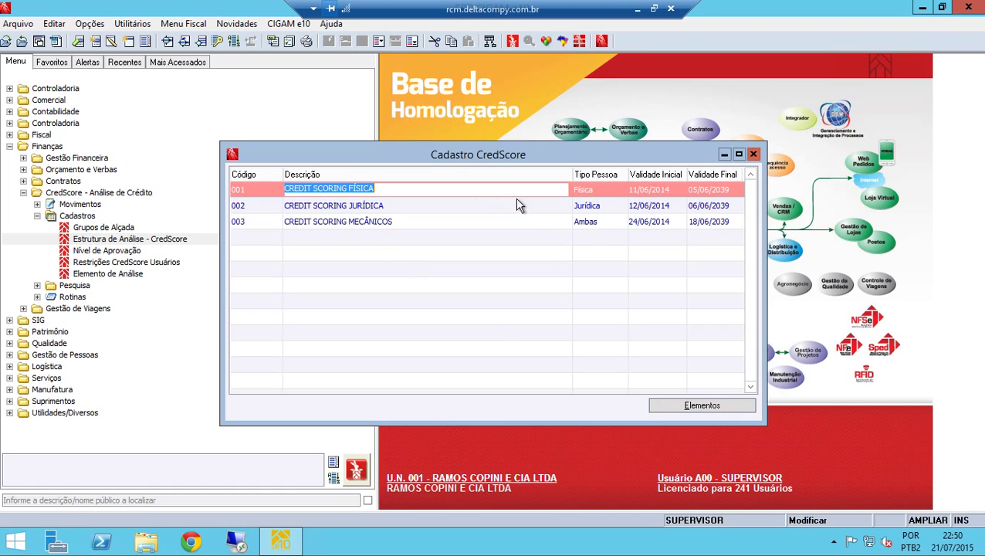
key("Escape")
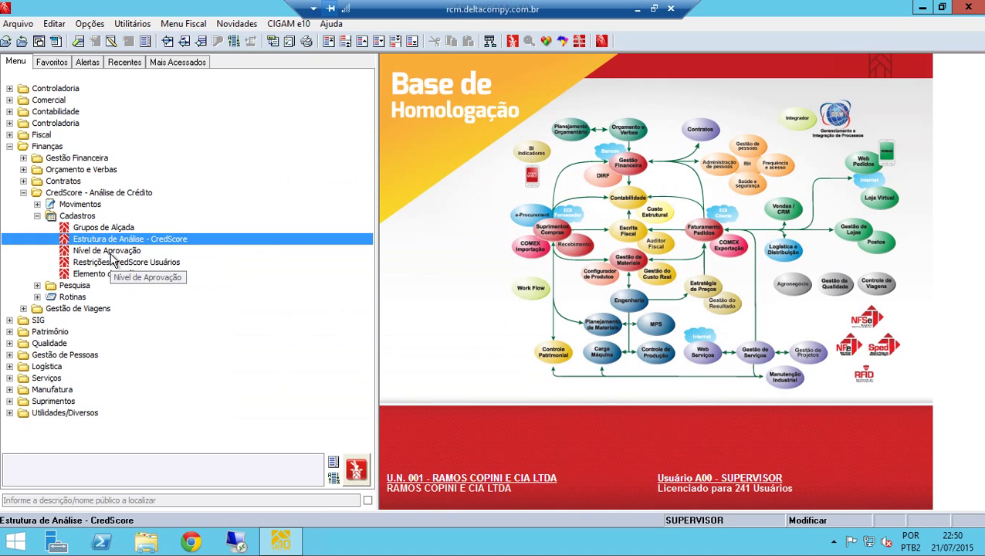
Open the Nível de Aprovação registration, view the groups of the ANALISTAS LOJAS FÍSICA level, and close both windows.
double_click(108, 250)
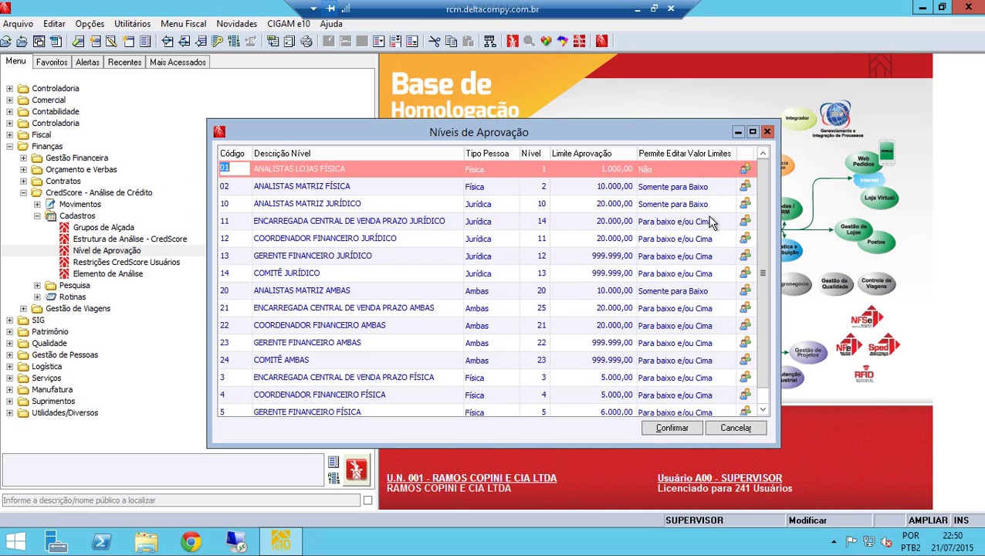
left_click(745, 168)
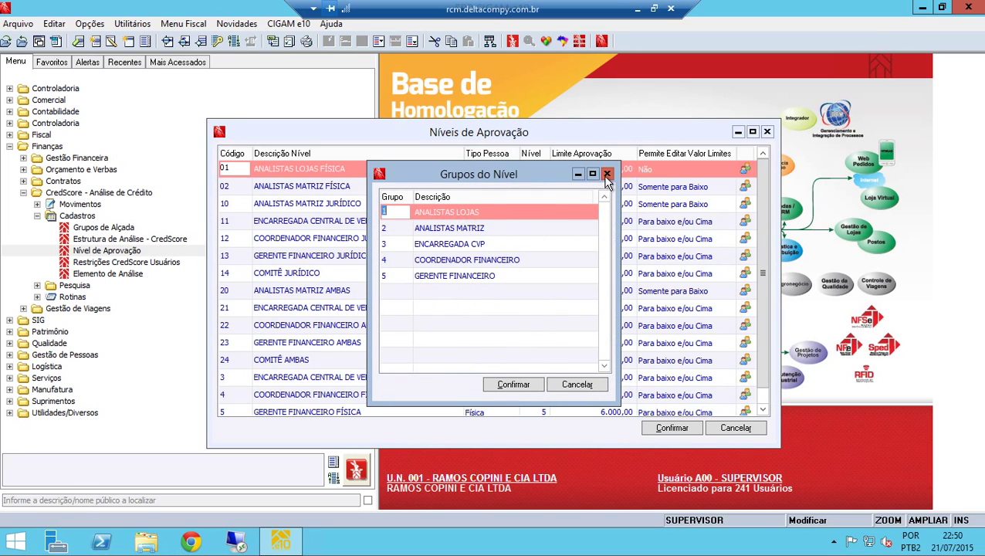
left_click(607, 174)
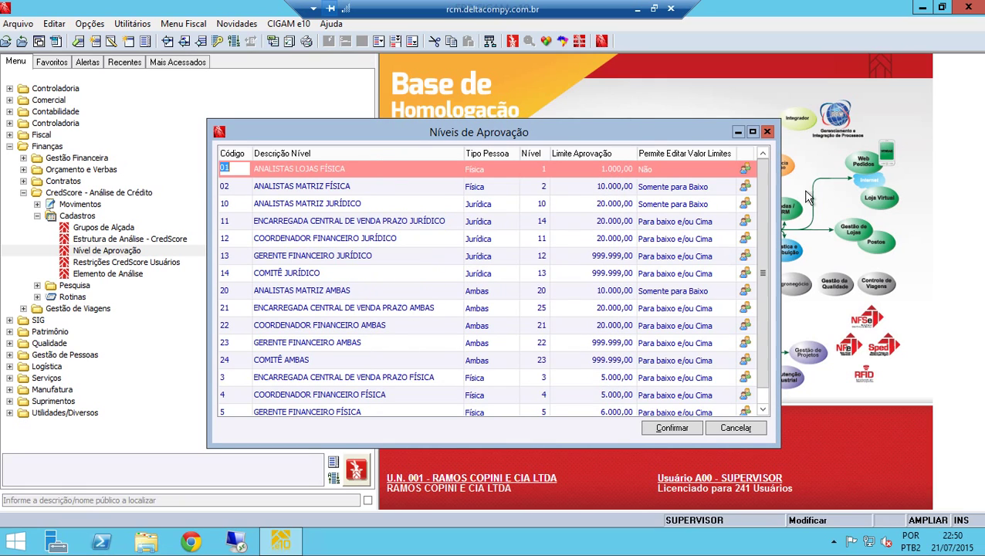
left_click(767, 132)
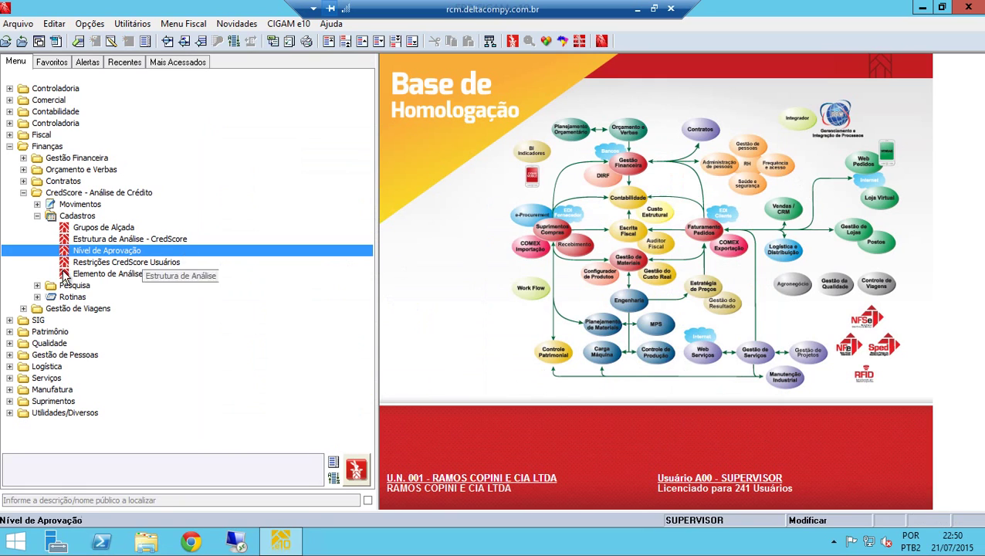
Examine the Restrições CredScore Usuários list for each user's limit-viewing block and permitted person type, and close it.
double_click(97, 263)
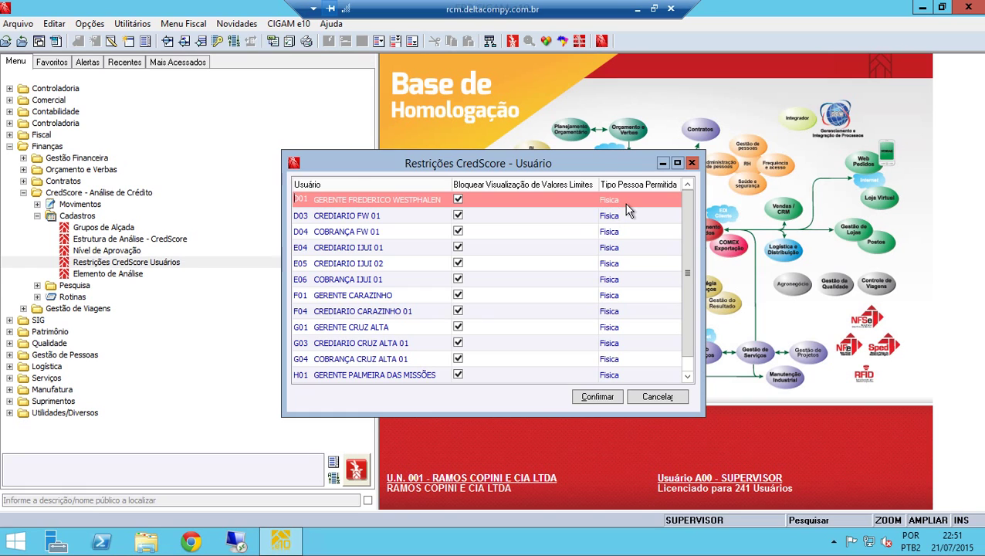
key("Down")
key("Down")
key("Down")
key("Down")
key("Down")
key("Down")
key("Down")
key("Down")
key("Down")
key("Down")
key("Down")
key("Down")
key("Down")
key("Down")
key("Down")
key("Down")
key("Down")
key("Down")
key("Down")
key("Down")
key("Down")
key("Down")
key("Down")
key("Down")
key("Down")
key("Down")
key("Down")
key("Down")
key("Down")
key("Up")
key("Up")
key("Up")
key("Up")
key("Up")
key("Up")
key("Up")
key("Up")
key("Up")
key("Up")
key("Up")
key("Up")
key("Up")
key("Up")
key("Up")
key("Up")
key("Up")
key("Up")
key("Up")
key("Up")
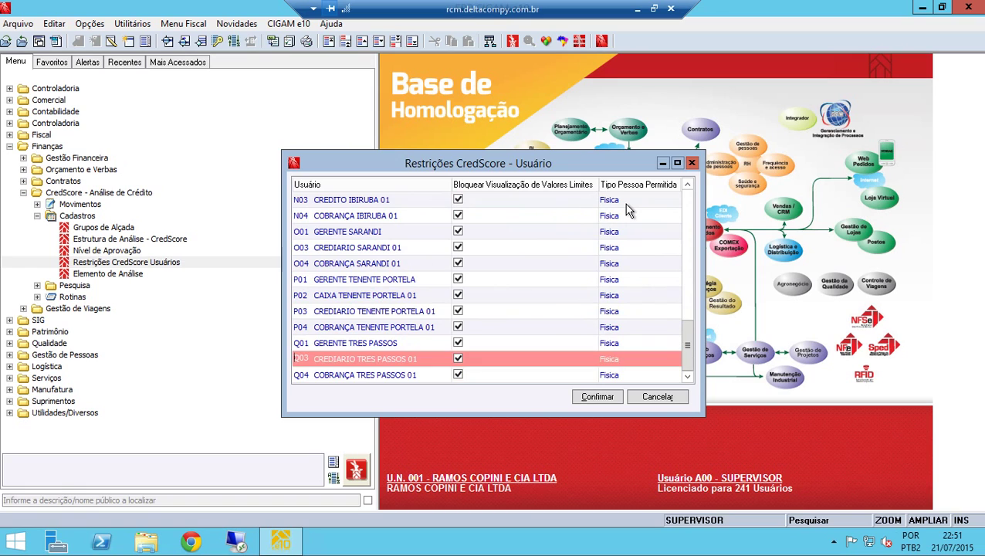
key("Up")
key("Up")
key("Up")
key("Up")
key("Up")
key("Up")
key("Up")
key("Up")
key("Up")
key("Up")
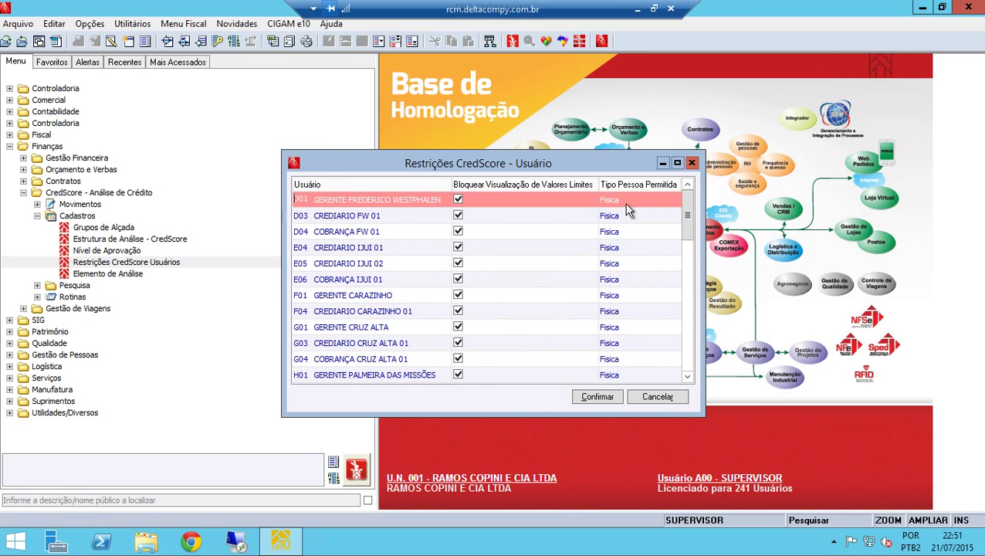
left_click(693, 163)
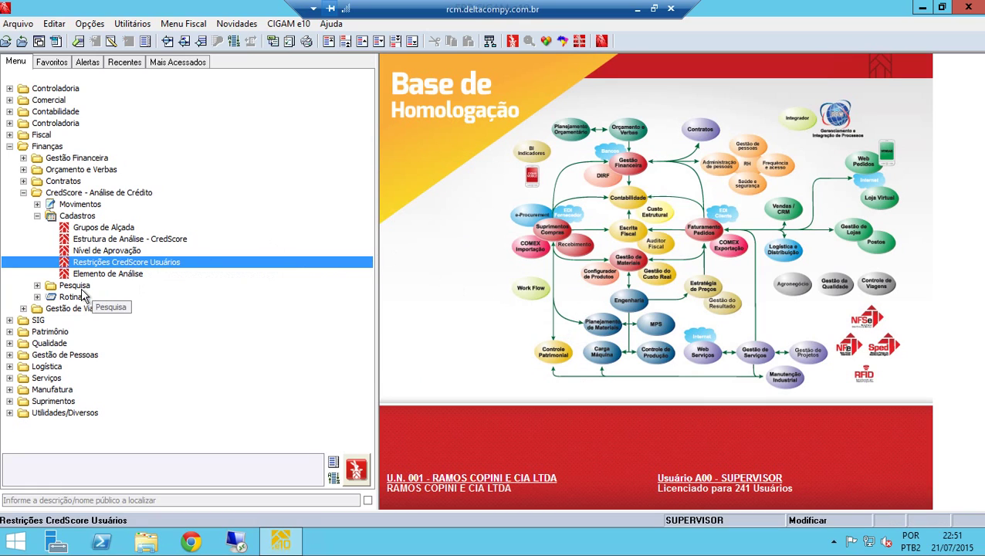
Open the Elemento de Análise query under CredScore's Pesquisa, view the listed elements, and close it.
left_click(37, 216)
left_click(38, 227)
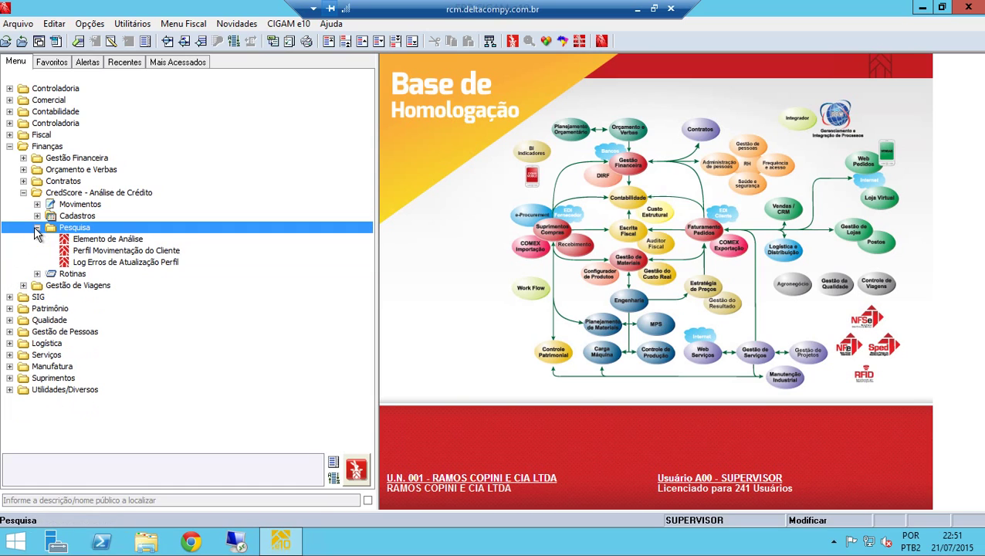
double_click(102, 240)
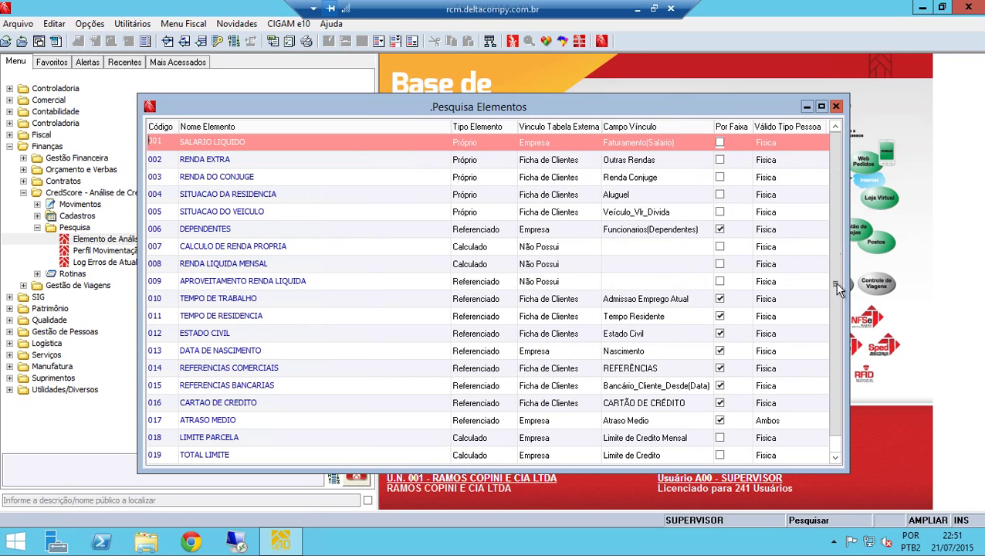
left_click(835, 106)
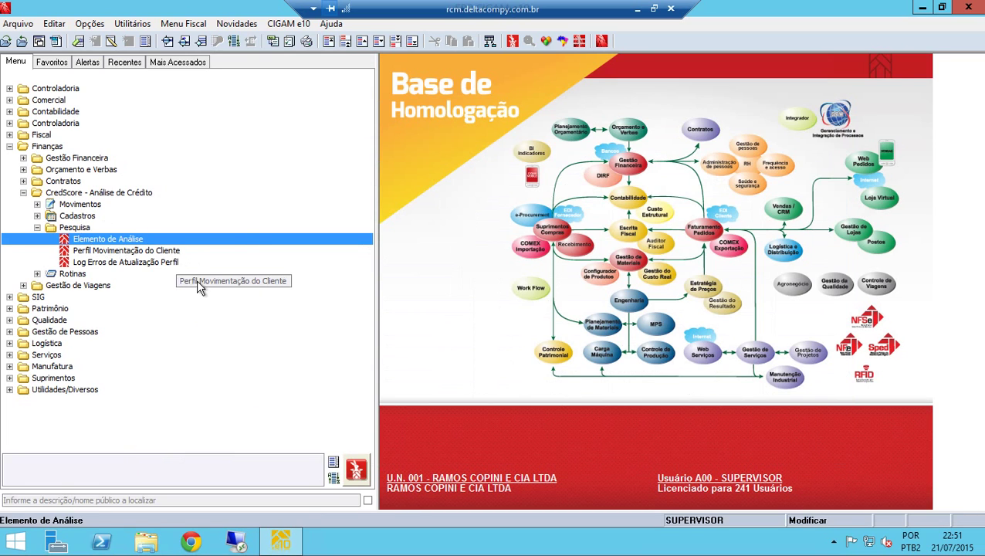
Run the Perfil Movimentação do Cliente query for a single customer by entering the customer's code.
left_click(129, 250)
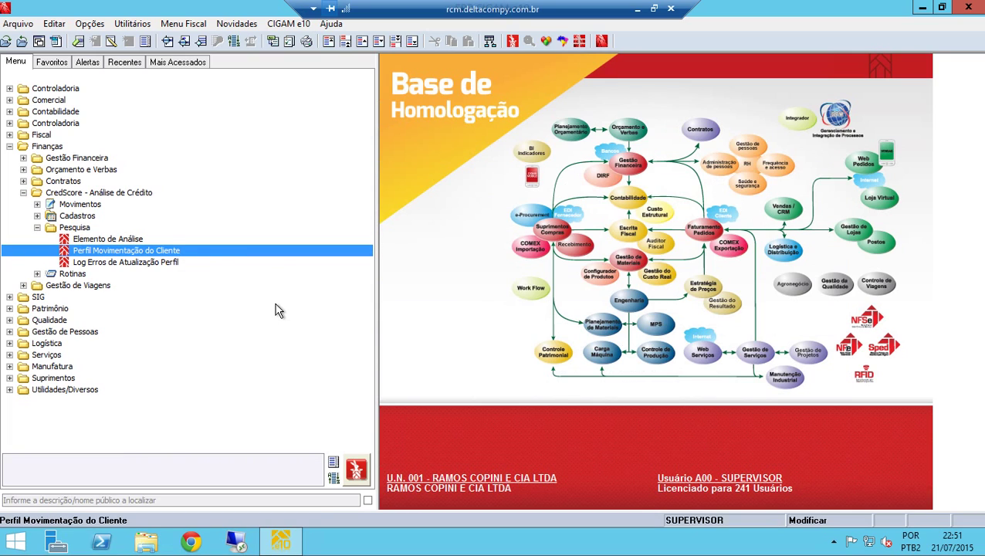
key("Return")
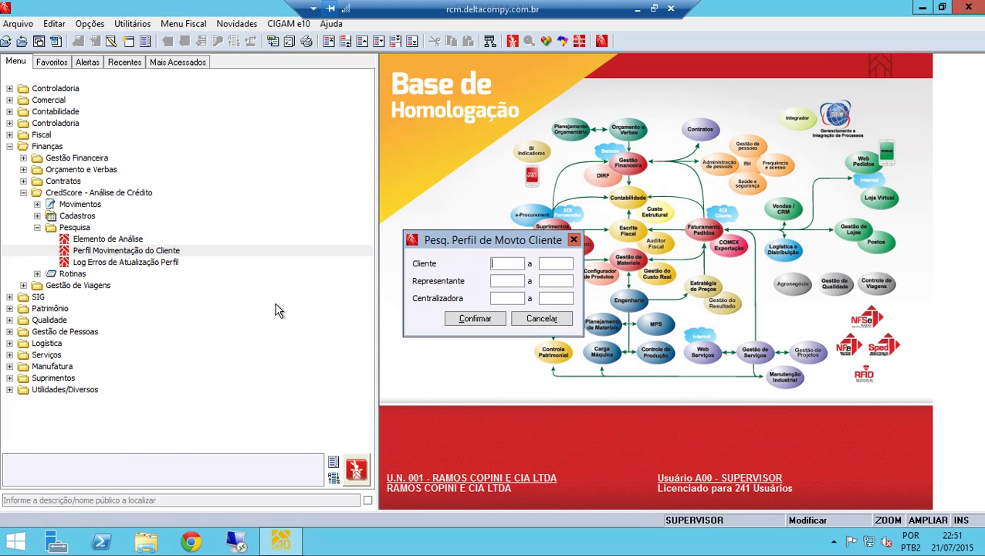
type("100011")
key("Tab")
key("Return")
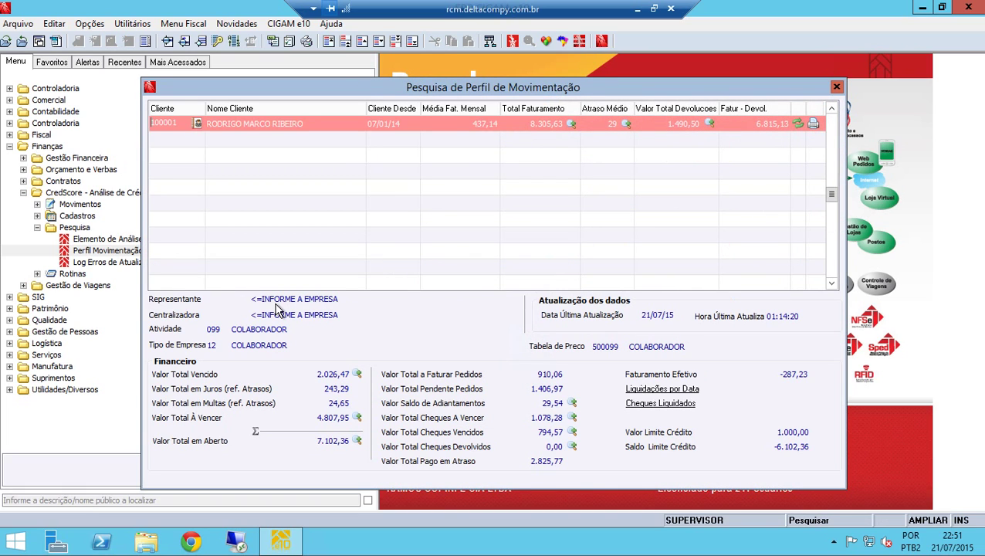
Open the customer's record from the movement profile and view the available REFERÊNCIAS ratings without changing the selection.
left_click(197, 125)
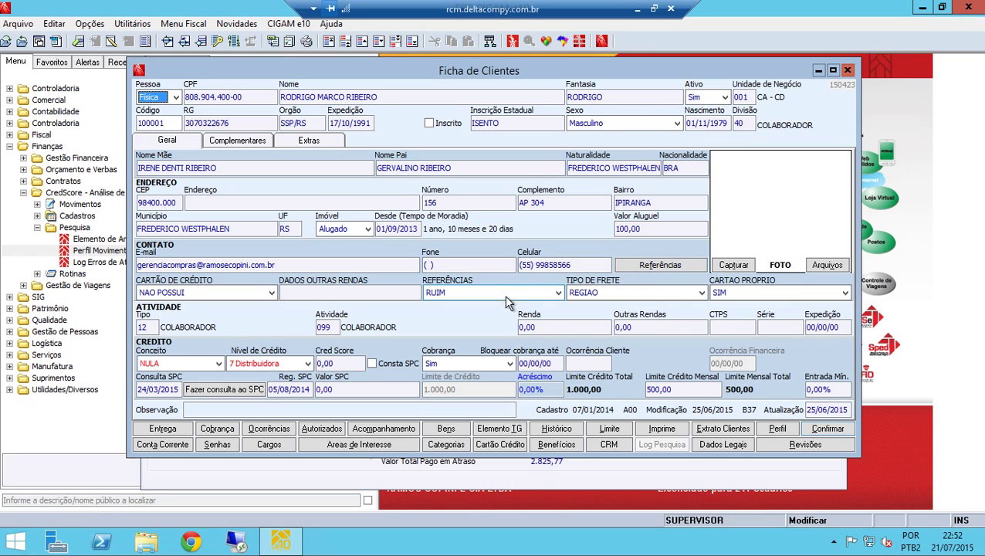
left_click(558, 293)
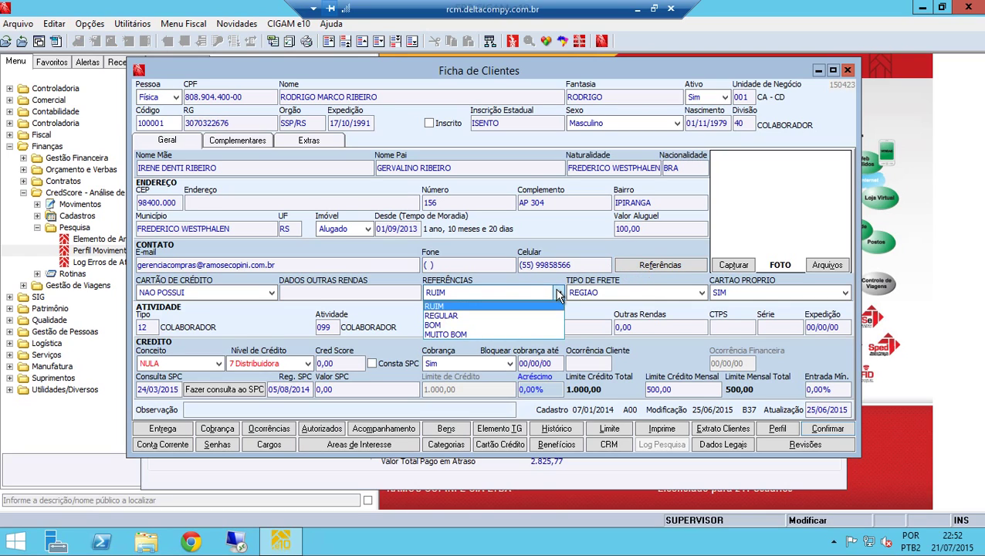
left_click(558, 294)
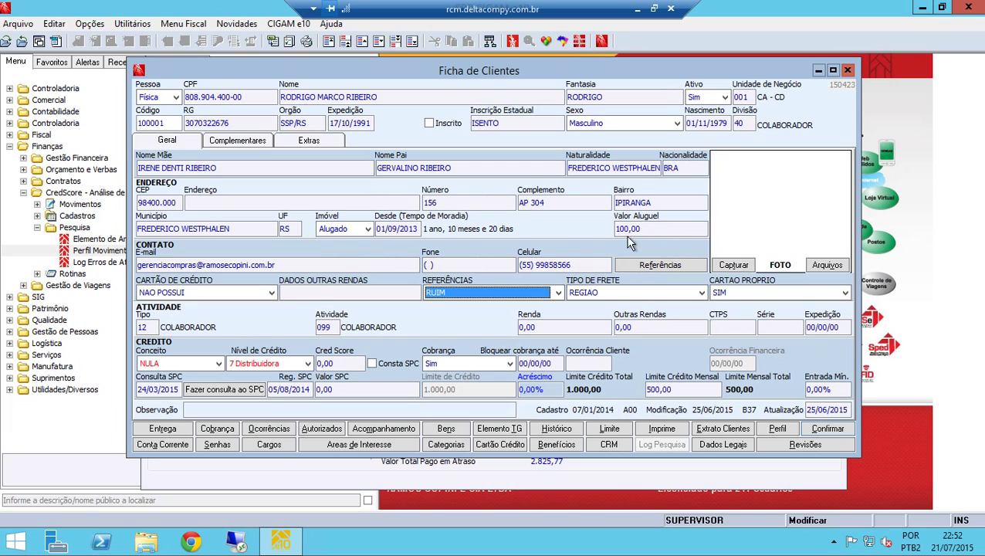
Switch the customer's Imóvel type to Financiado to check the related value field, and restore it to Alugado.
left_click(365, 228)
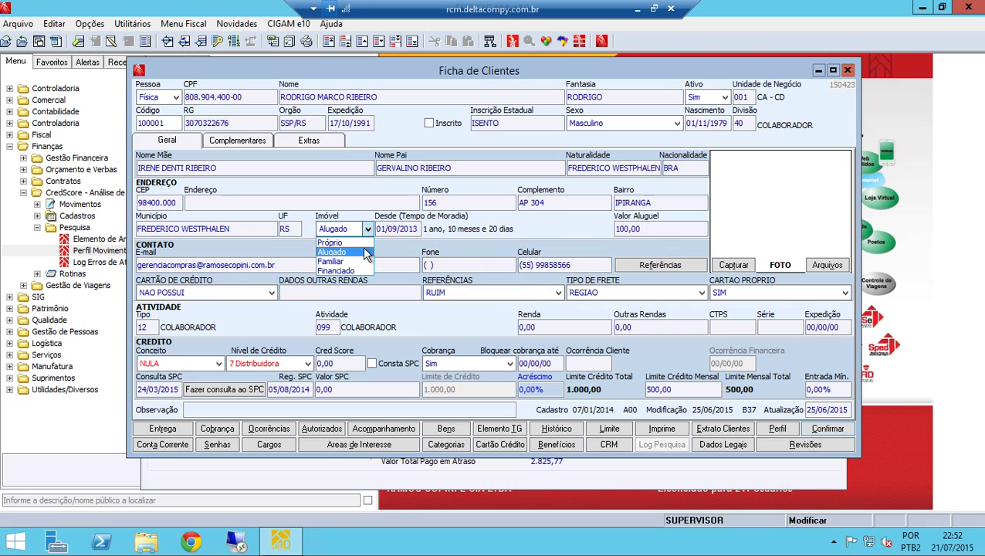
left_click(344, 270)
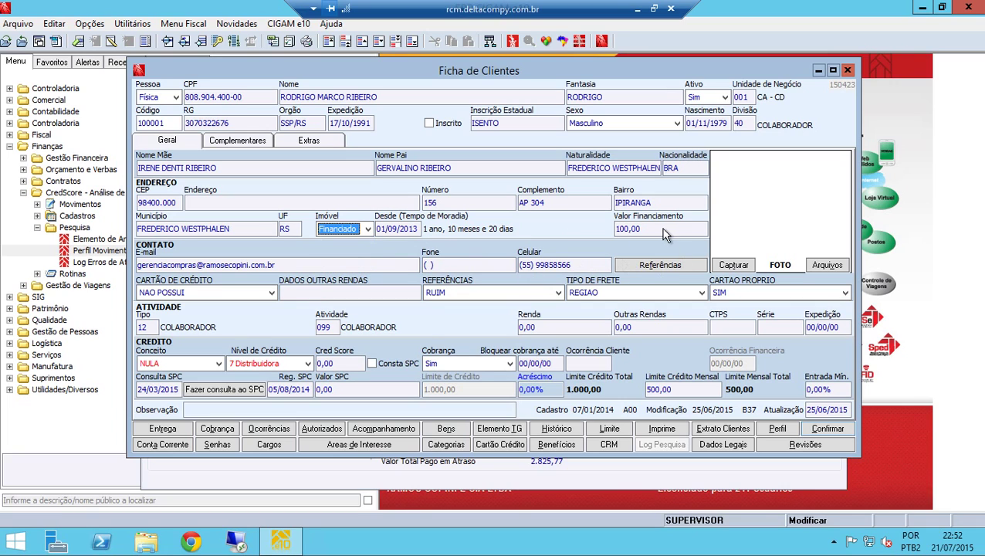
left_click(368, 230)
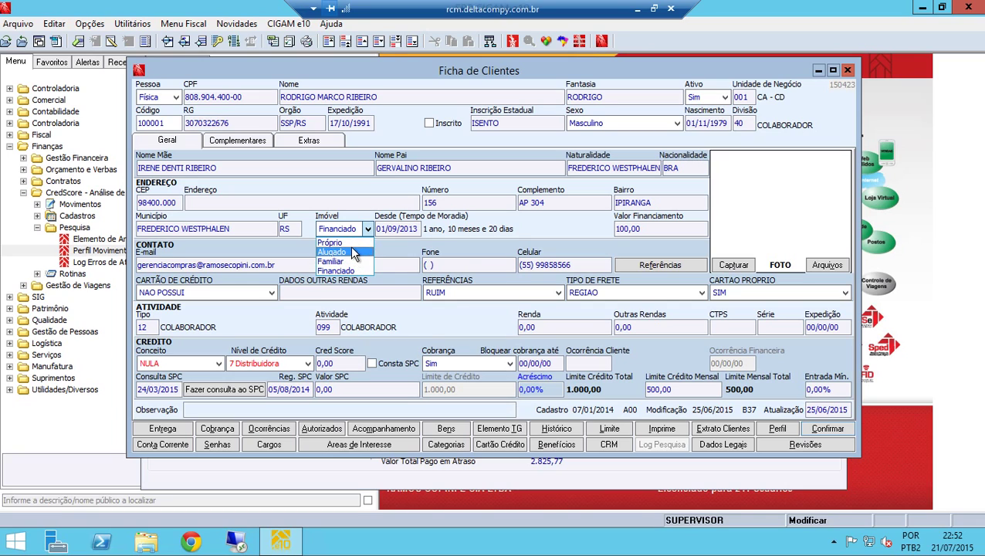
left_click(349, 251)
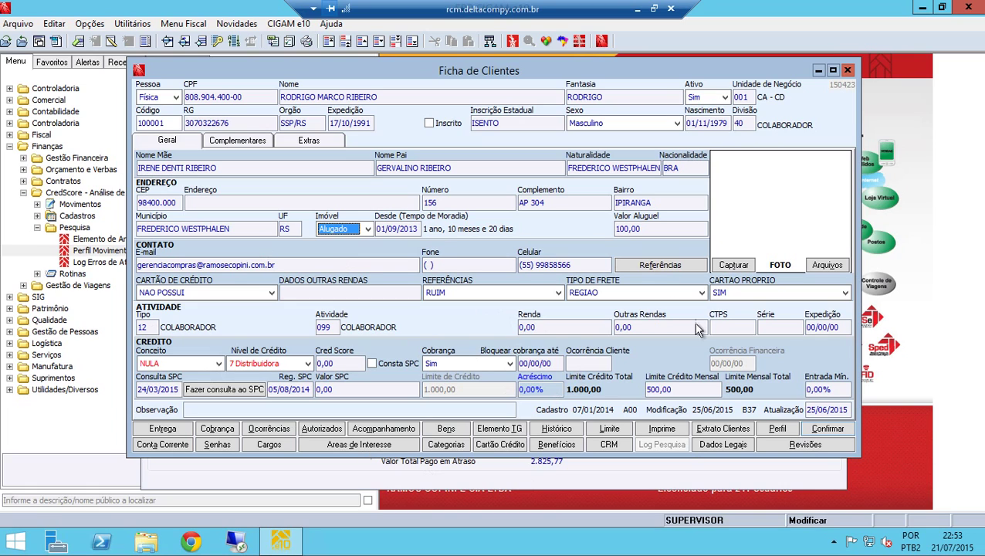
Review the customer's complementary employment and spouse data, return to the general data, and close the record.
left_click(247, 143)
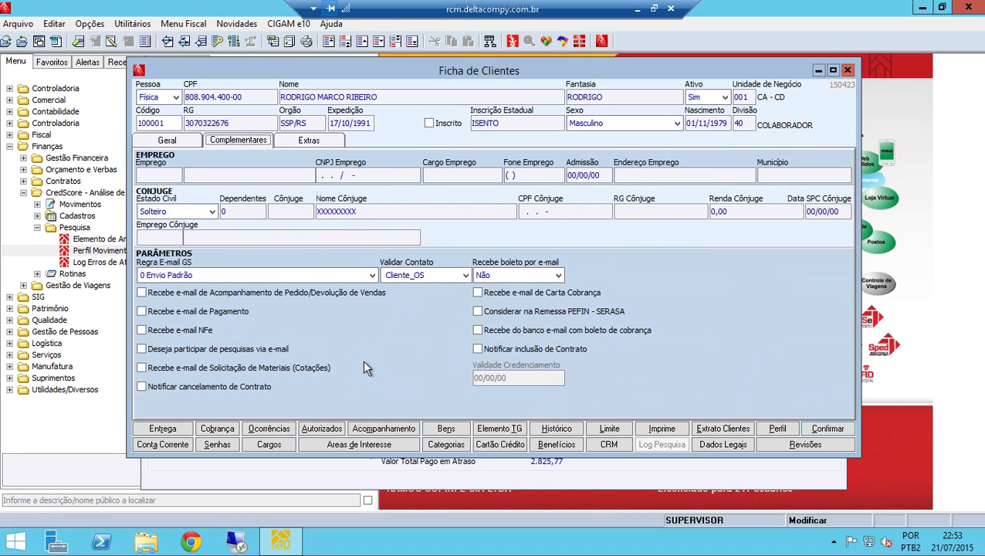
left_click(196, 141)
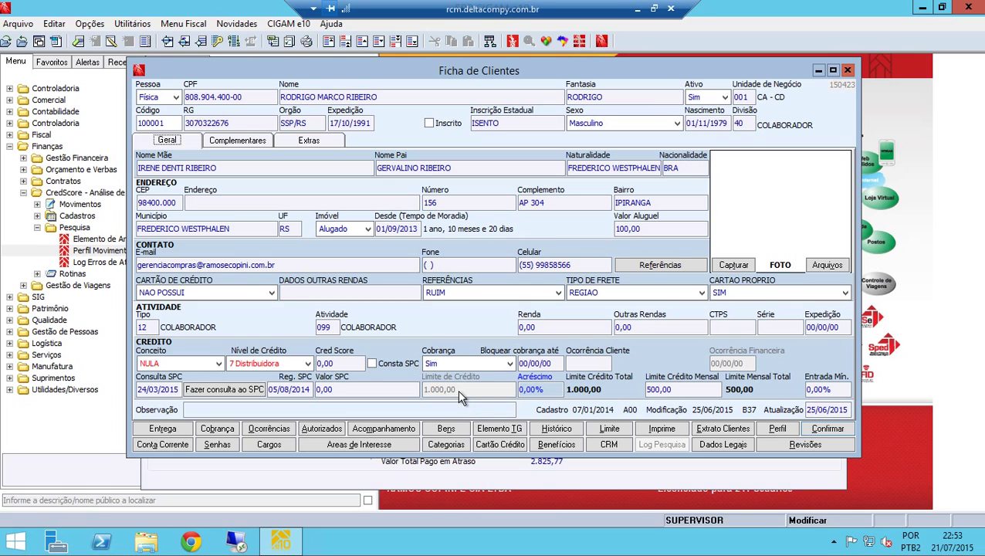
left_click(848, 69)
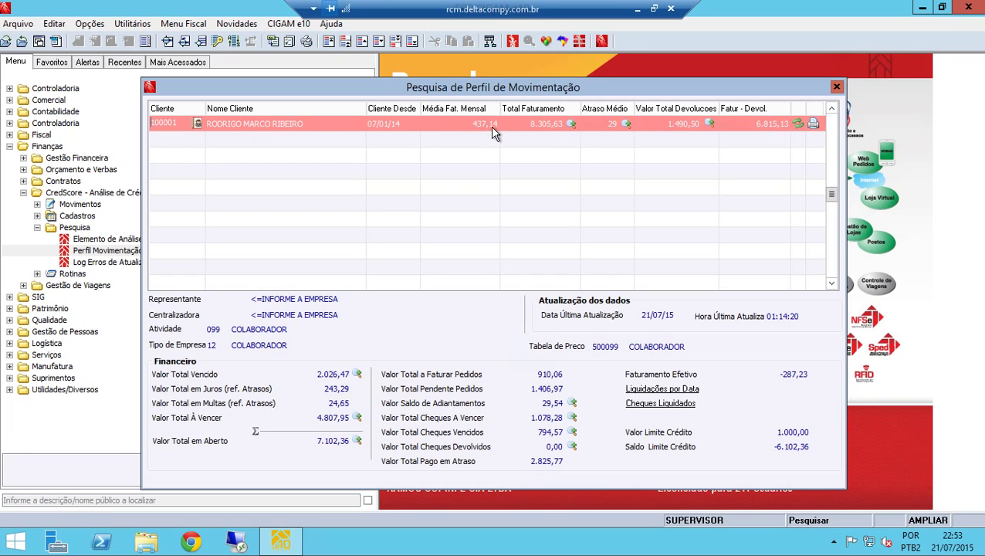
Examine the customer's billing details, including the invoices of 23/01/15 and 03/02/15, and the average delay details, closing each window.
left_click(571, 124)
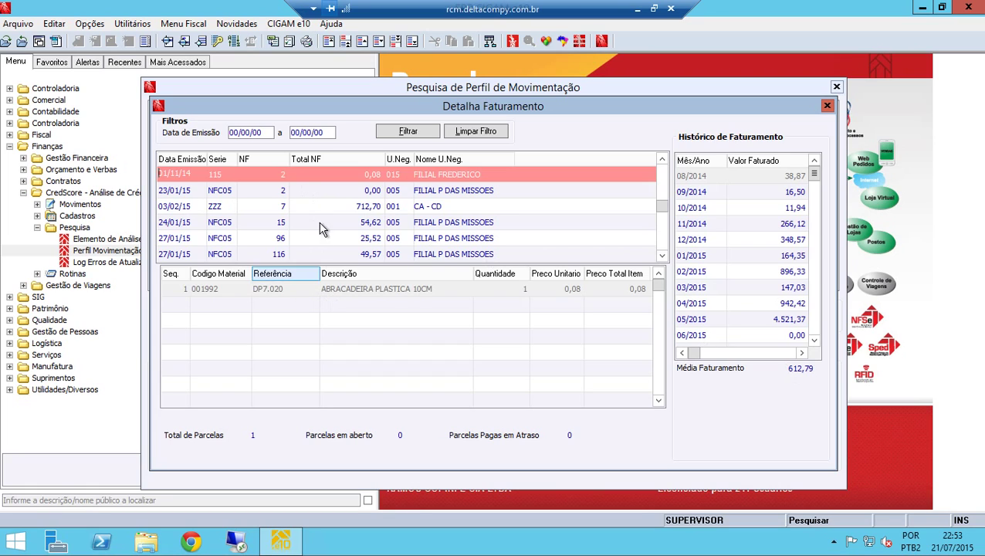
left_click(316, 188)
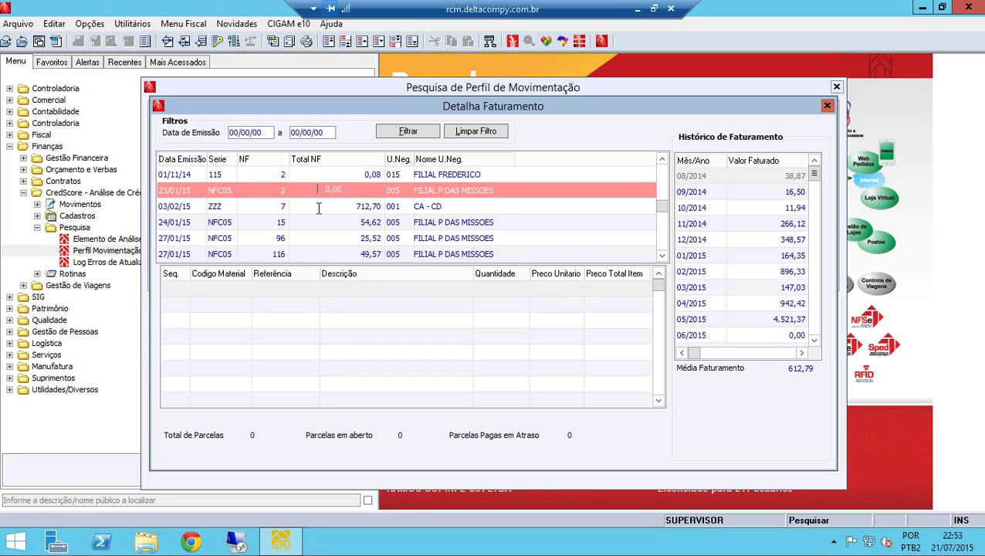
left_click(323, 205)
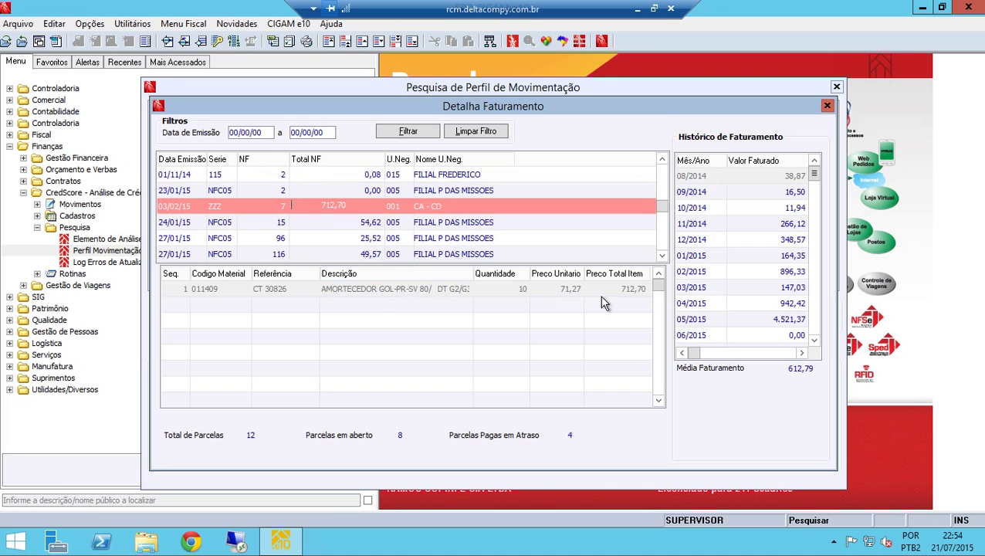
left_click(827, 105)
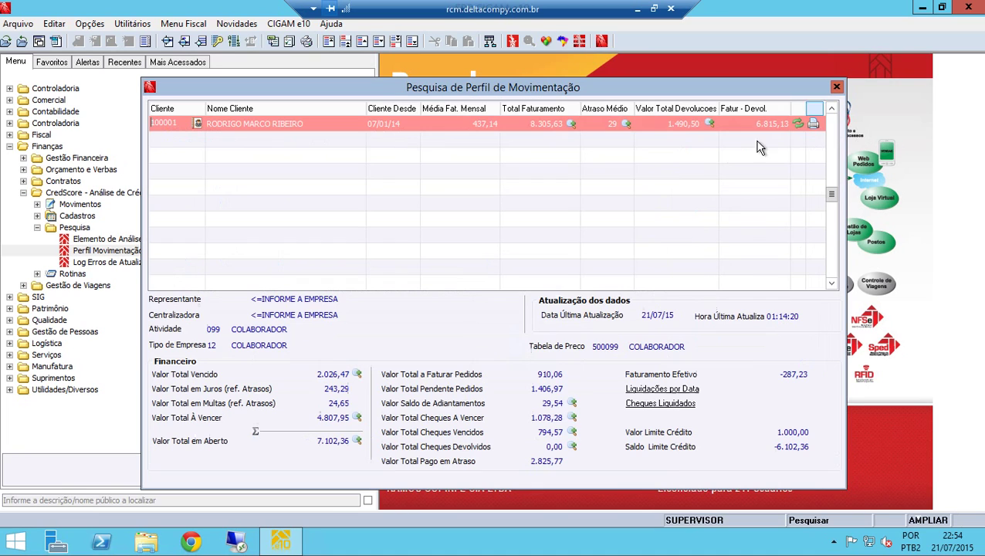
left_click(627, 125)
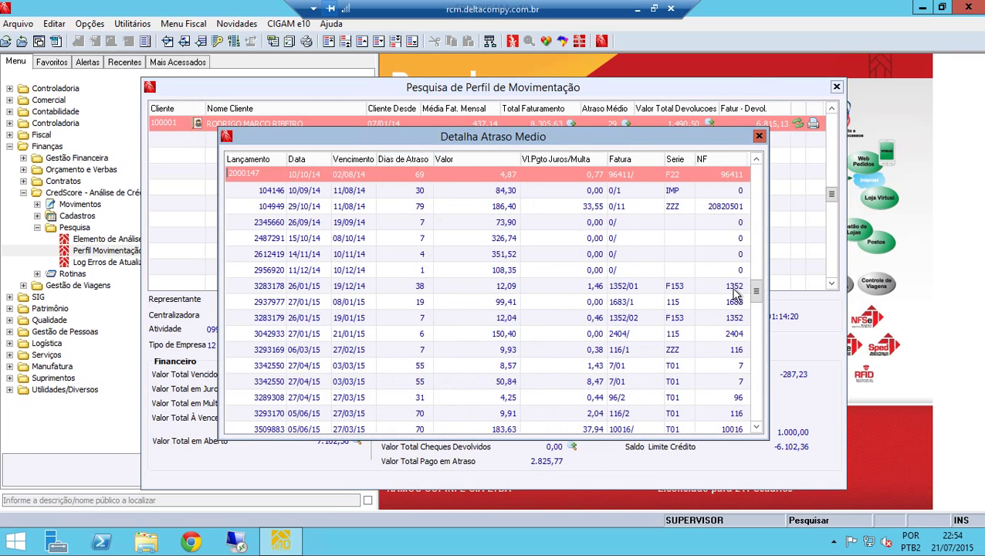
left_click(759, 136)
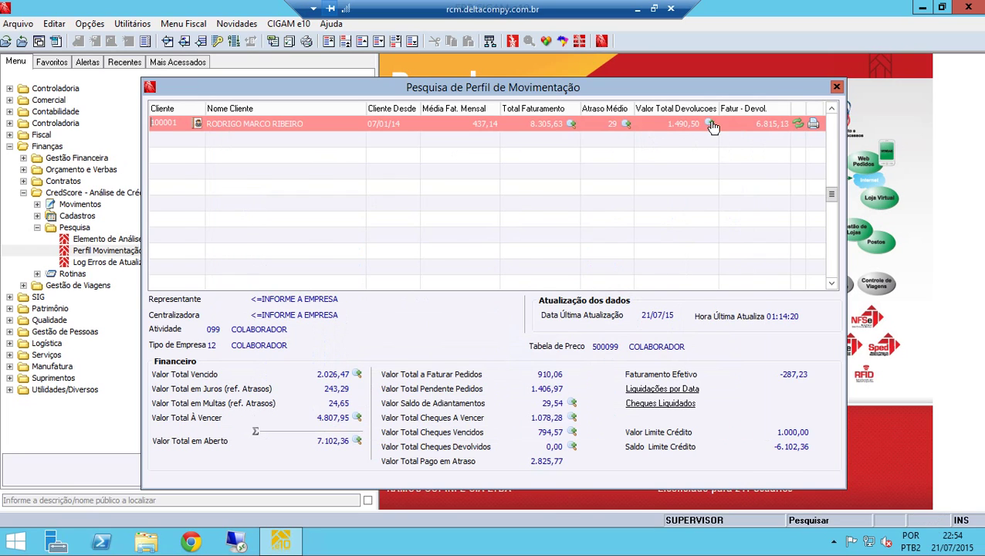
Review the customer's returns details, close them, and update the customer's movement profile data.
left_click(711, 126)
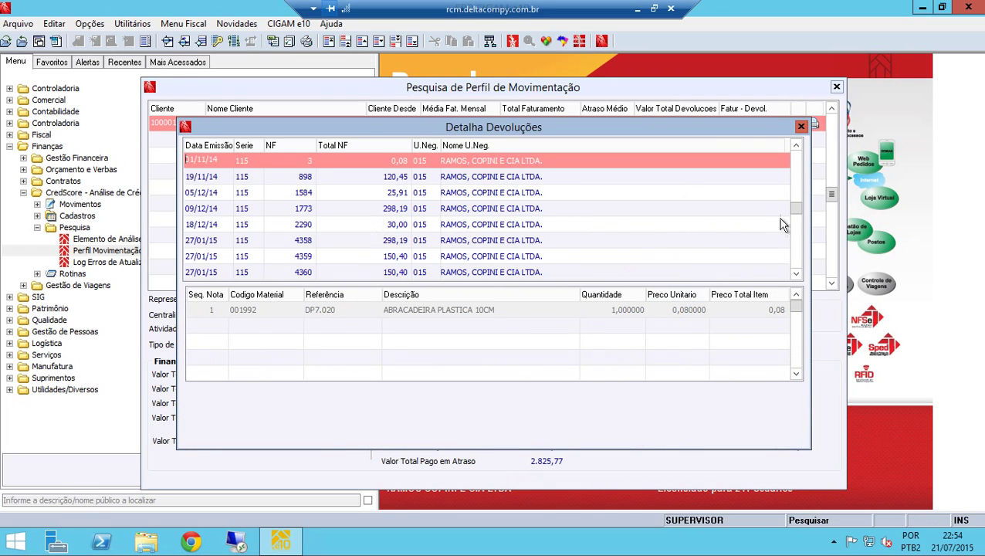
left_click(801, 127)
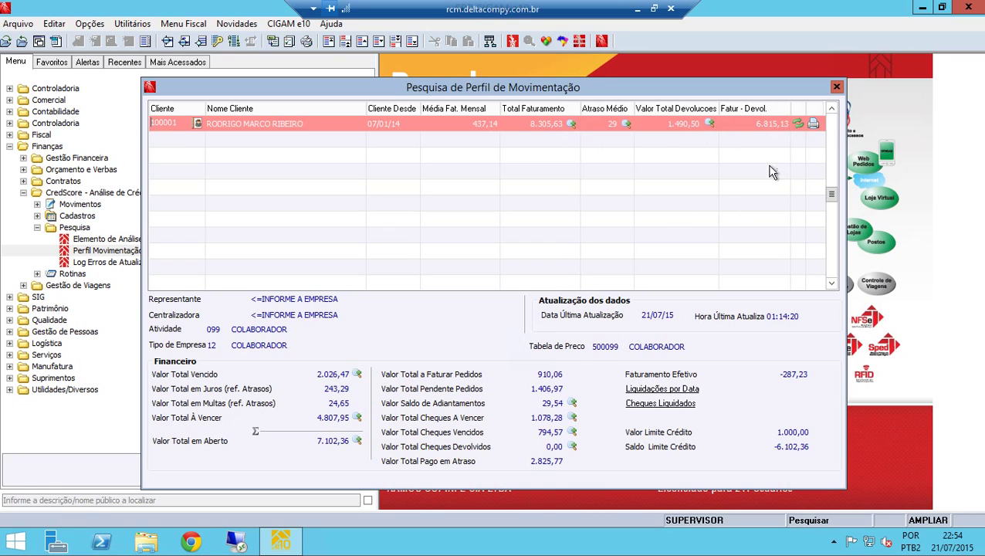
left_click(799, 124)
Preview the customer's movement profile summary report on screen, and exit the preview and the output device options.
left_click(815, 125)
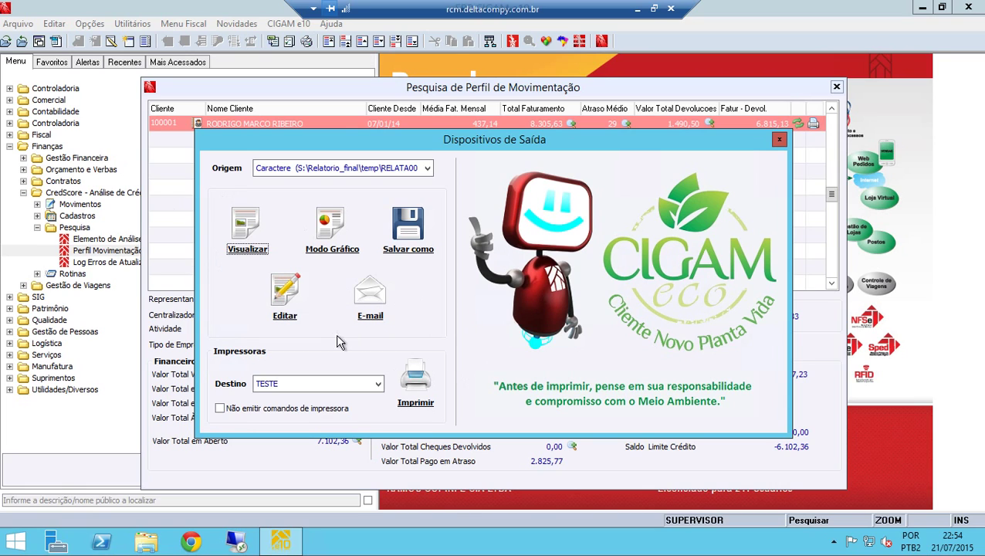
left_click(276, 291)
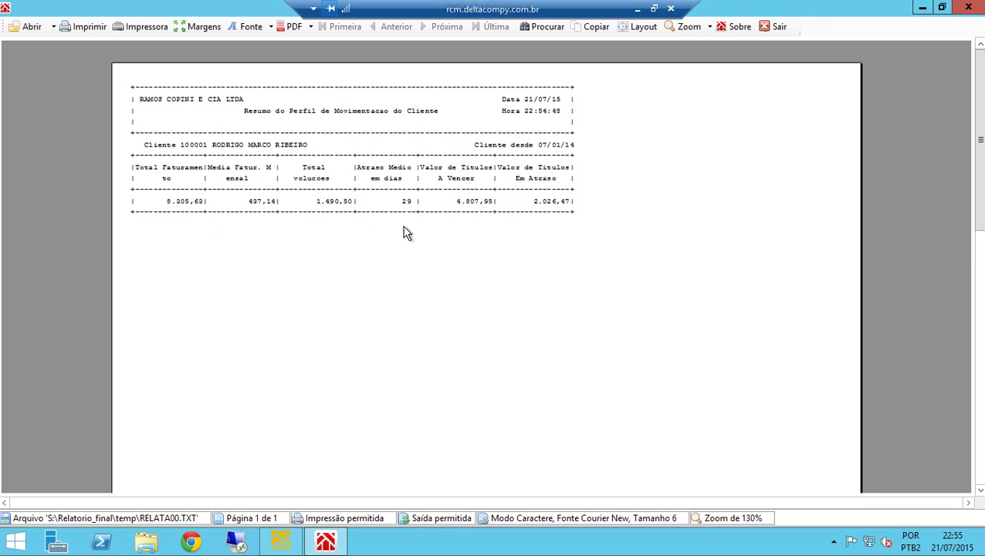
left_click(782, 28)
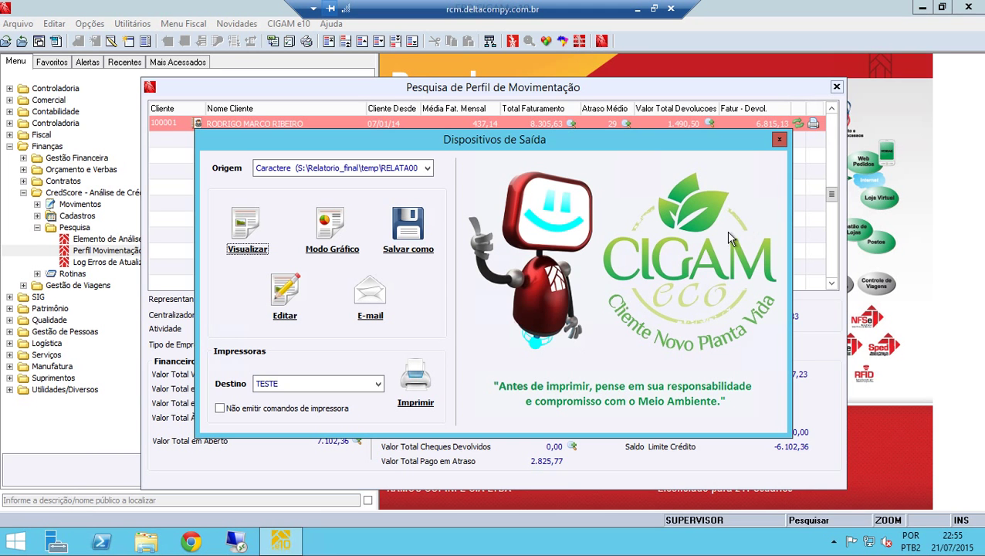
left_click(780, 139)
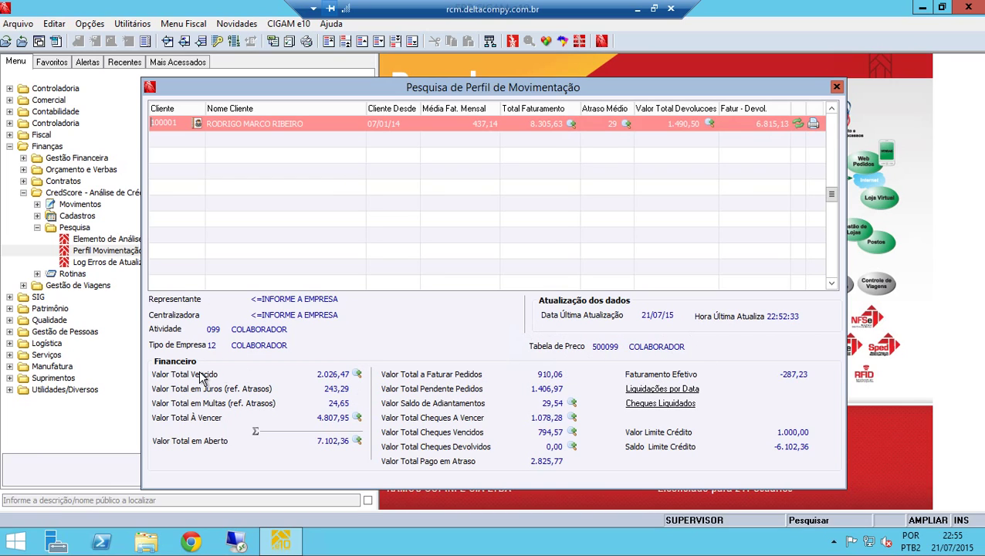
Open the details of the customer's total overdue value and select the third, fourth and fifth entries.
left_click(357, 376)
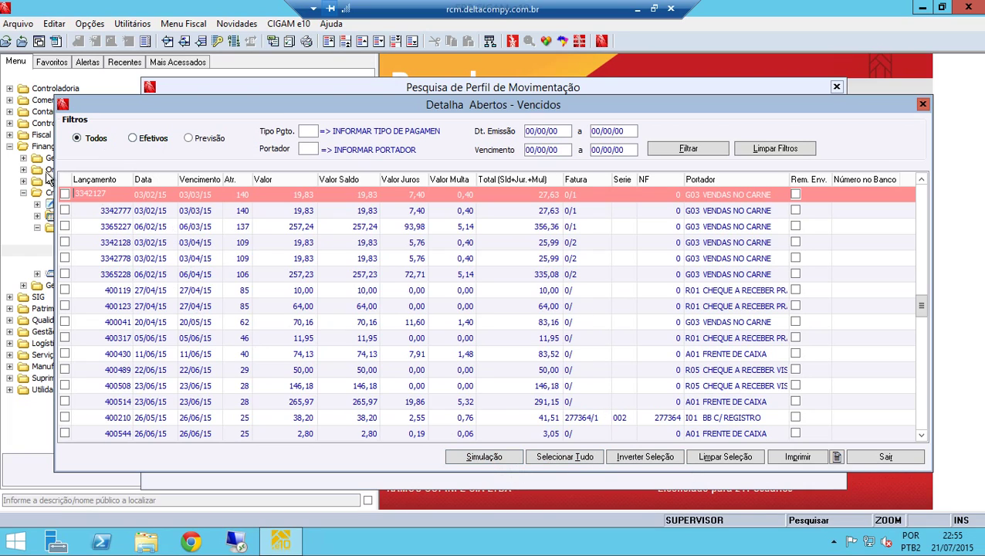
left_click(64, 228)
left_click(64, 242)
left_click(65, 258)
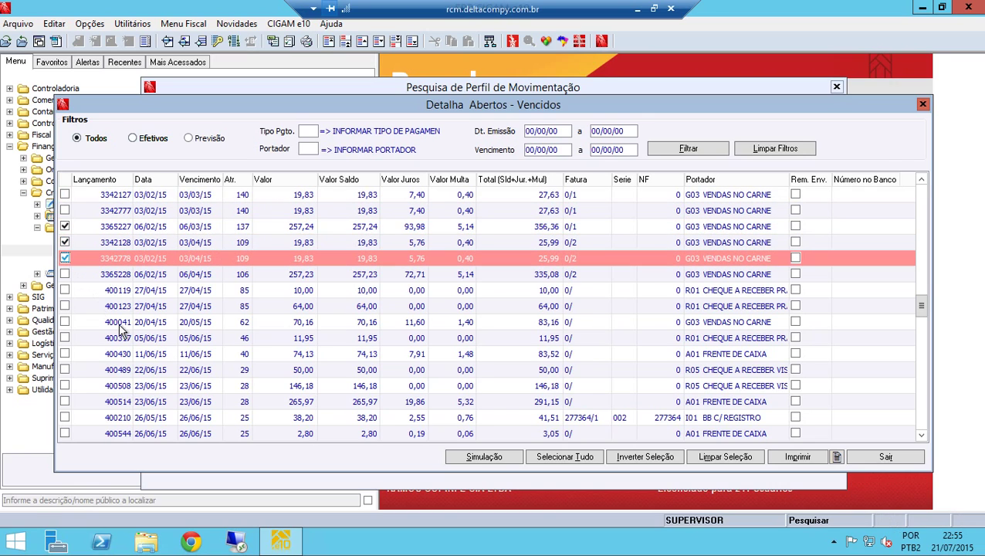
Simulate paying the selected entries in 2 installments with payment date 30/08/15, and close the simulation and the overdue details.
left_click(521, 461)
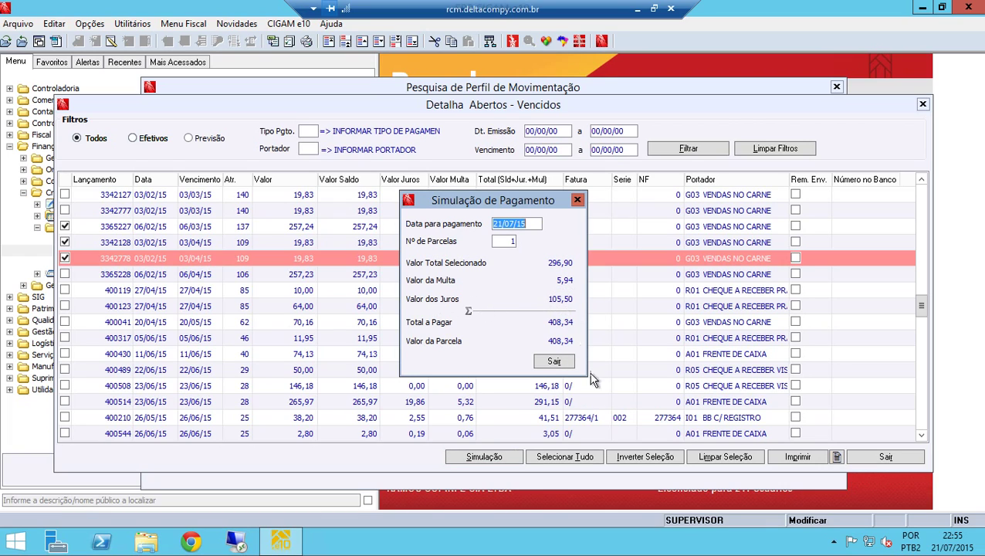
key("Tab")
type("2")
key("Tab")
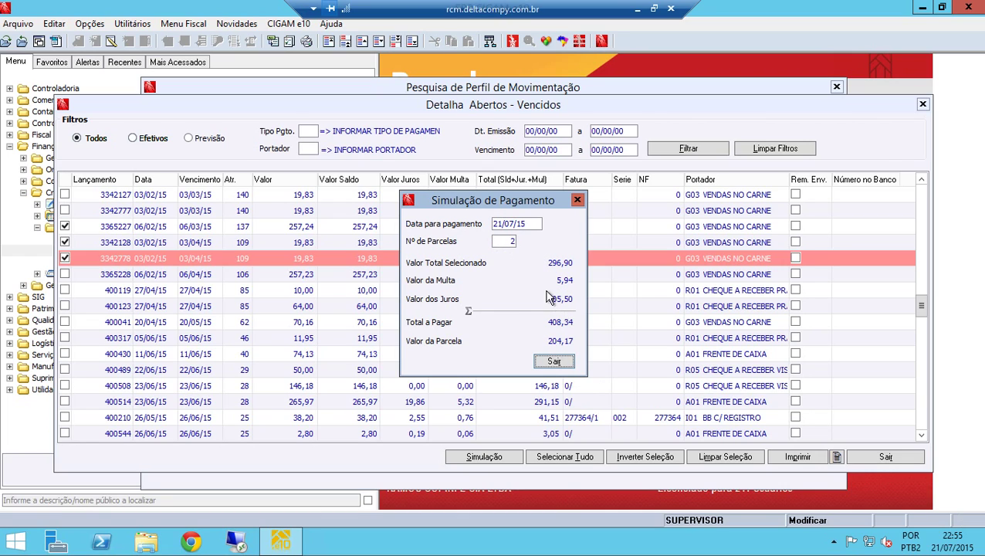
left_click(512, 227)
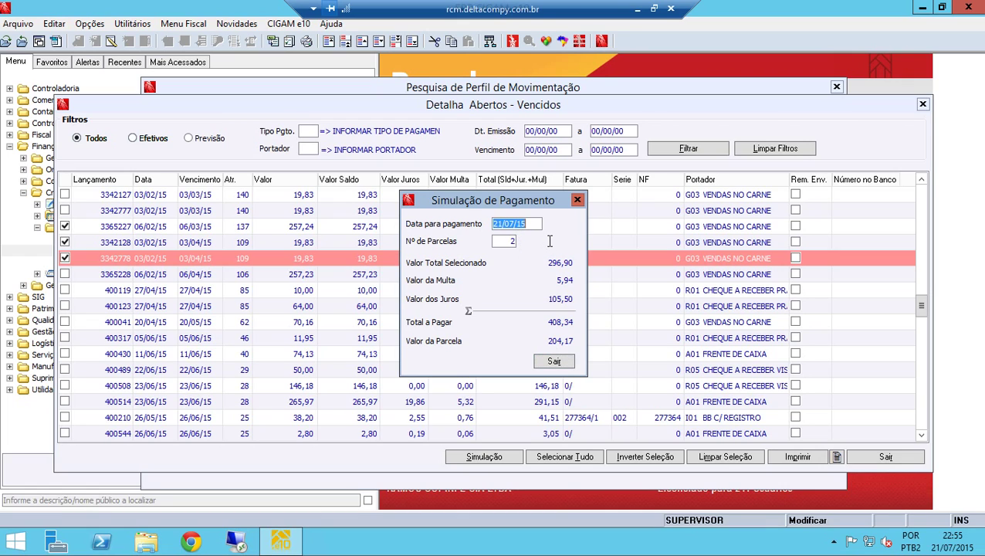
type("30/08/15")
key("Tab")
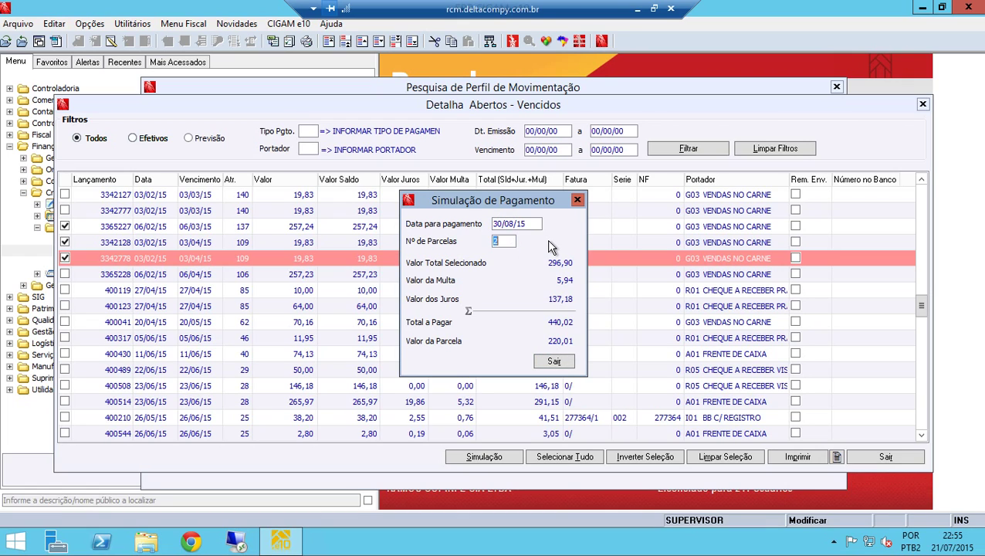
left_click(552, 361)
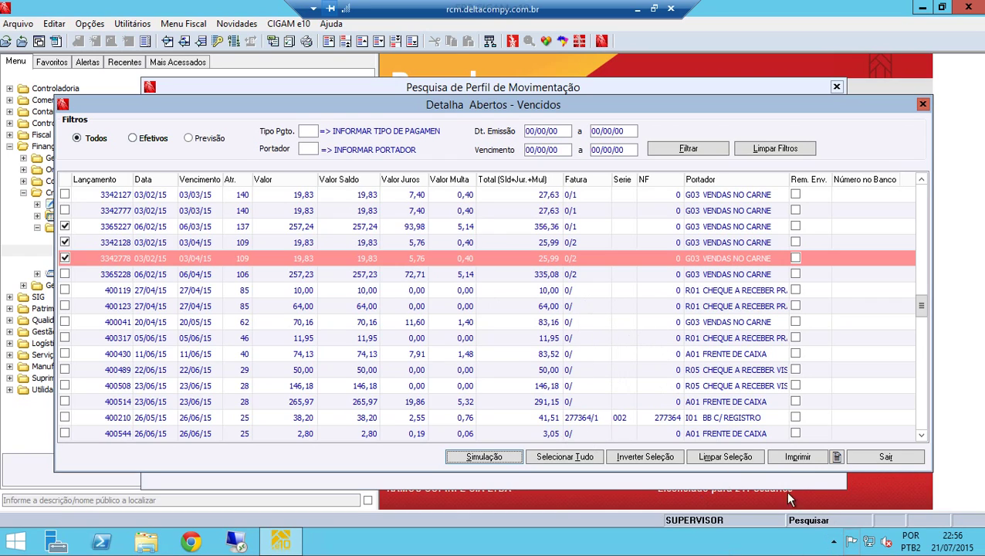
left_click(922, 104)
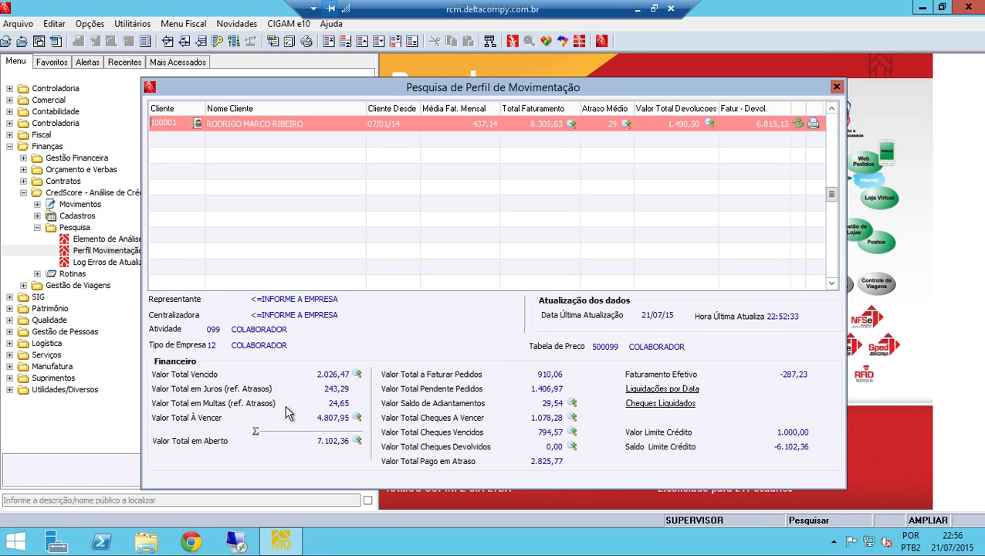
Examine the details behind Valor Total À Vencer, Valor Total em Aberto and Valor Saldo de Adiantamentos, closing each window.
left_click(358, 418)
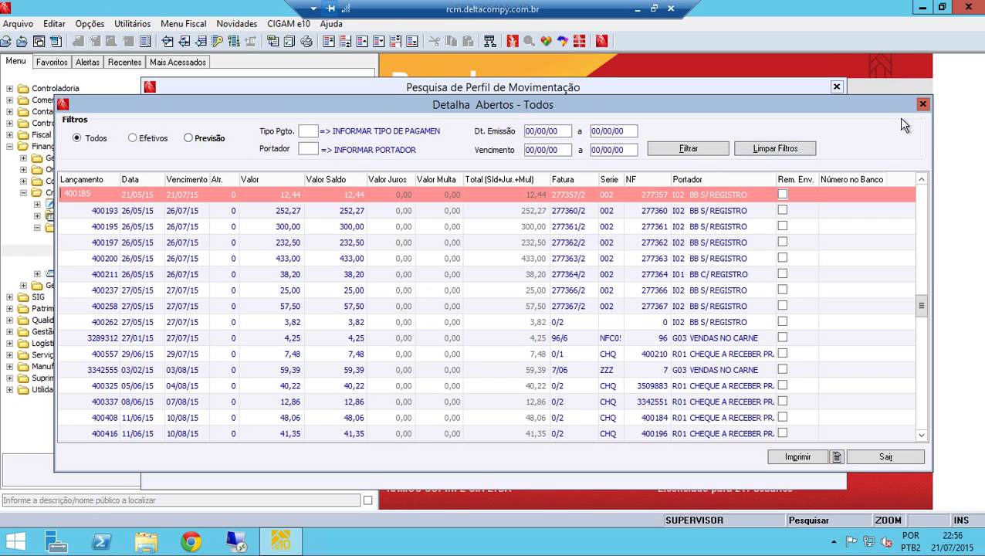
left_click(923, 103)
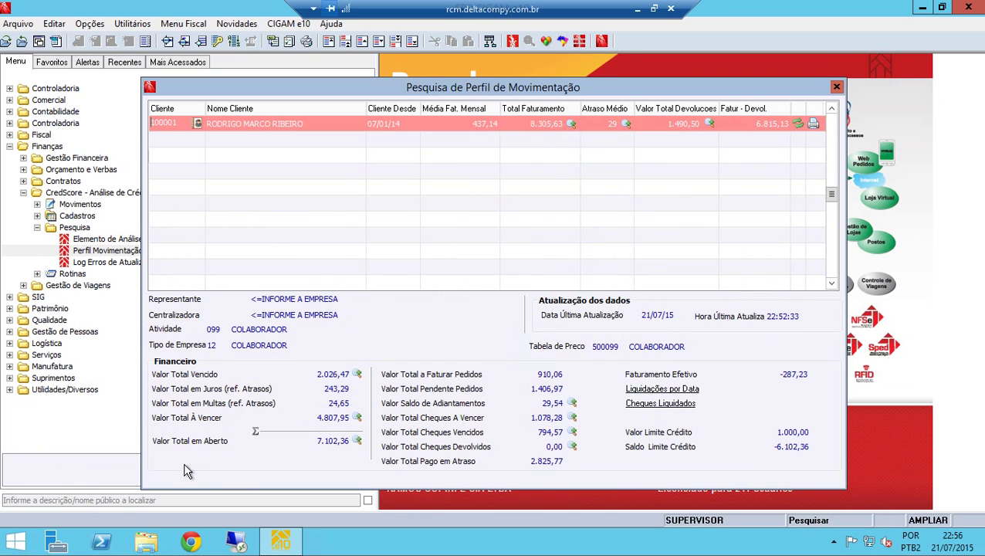
left_click(357, 441)
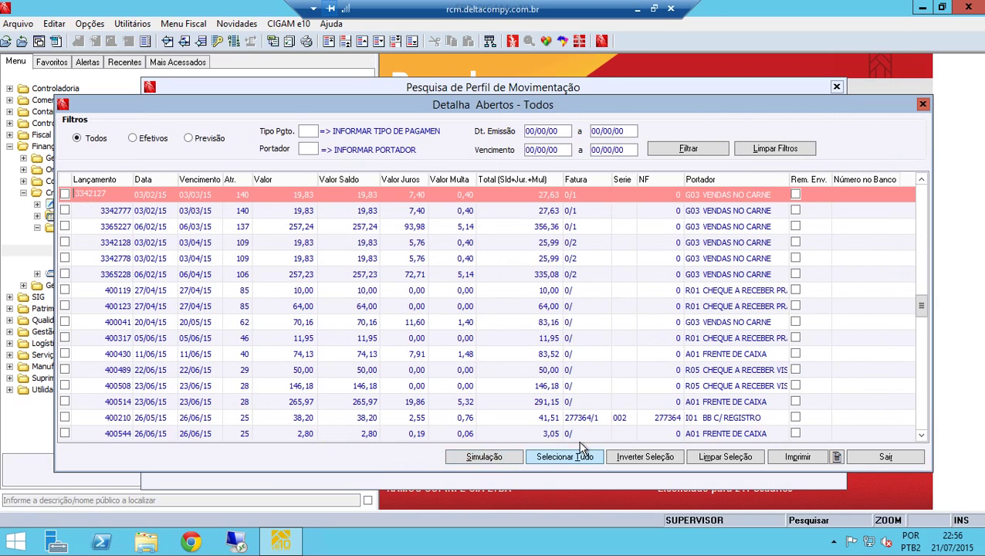
left_click(923, 105)
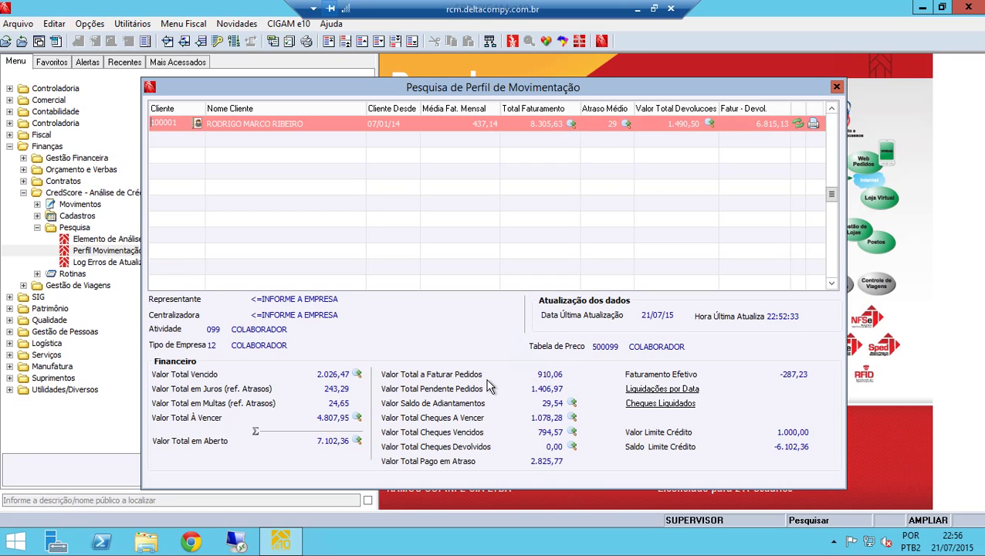
left_click(572, 404)
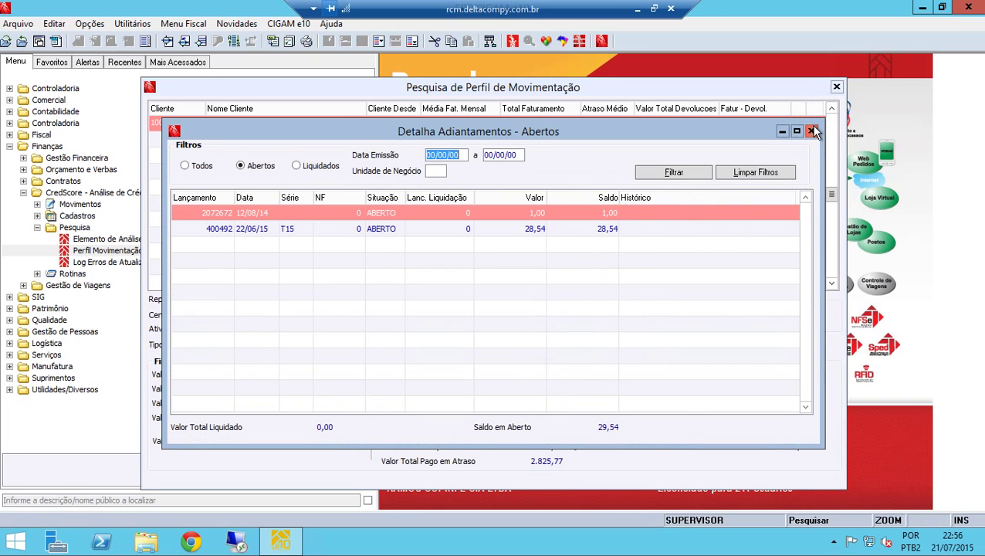
key("Escape")
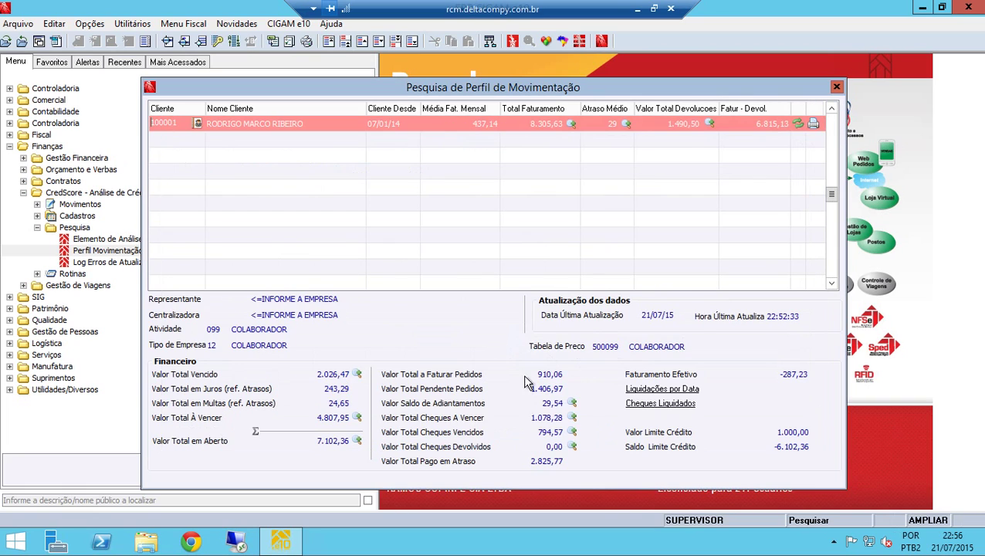
Examine the customer's cheque details for À Vencer, Vencidos, Devolvidos and Liquidados, closing each window.
left_click(573, 418)
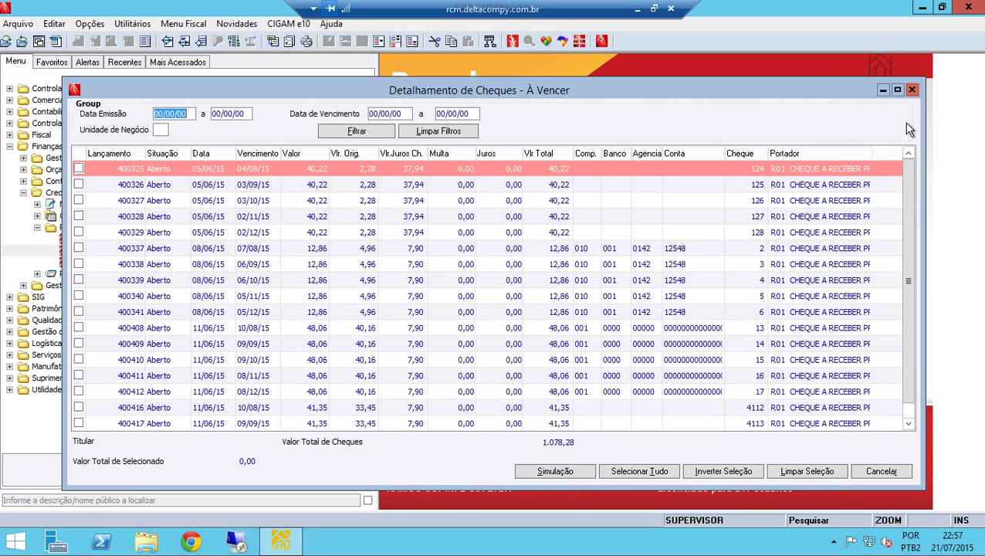
left_click(912, 90)
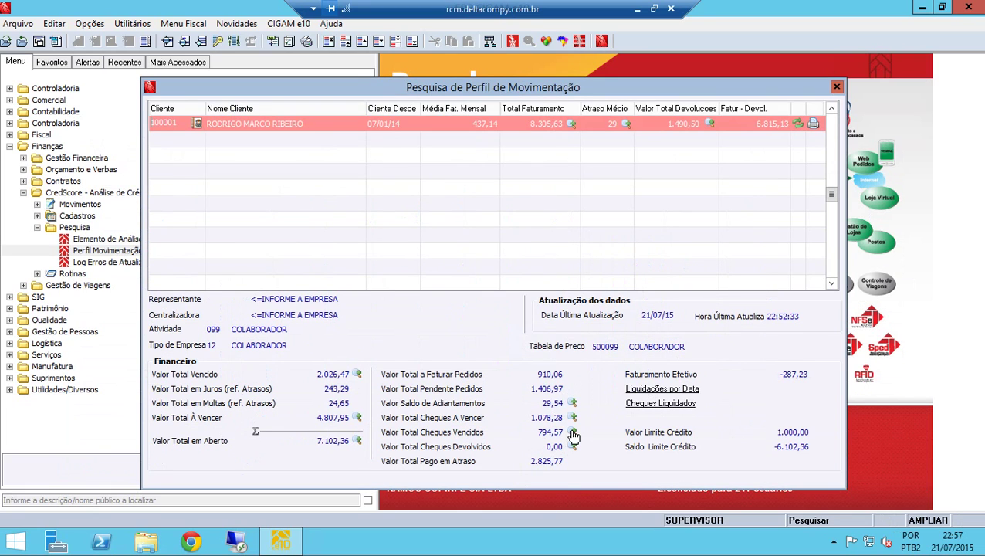
left_click(572, 432)
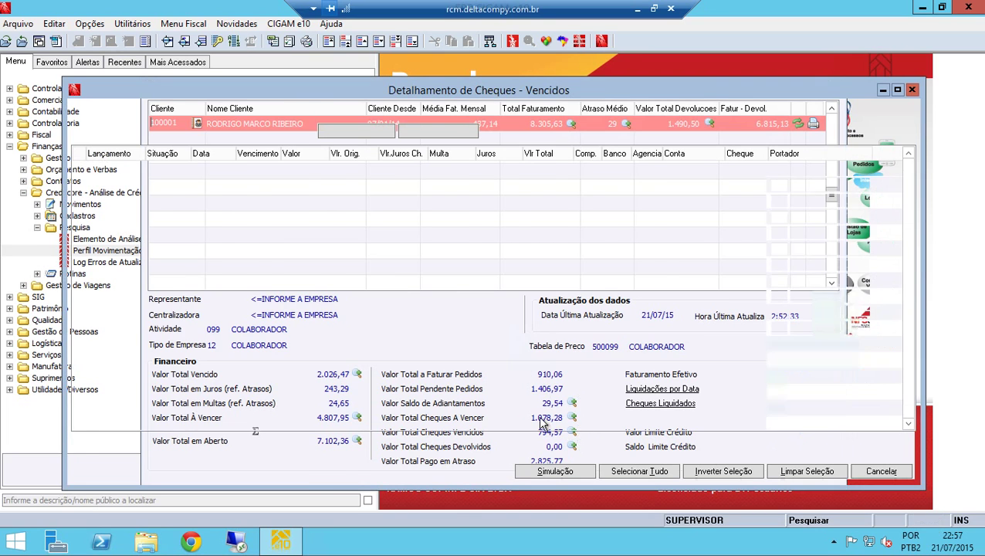
left_click(911, 91)
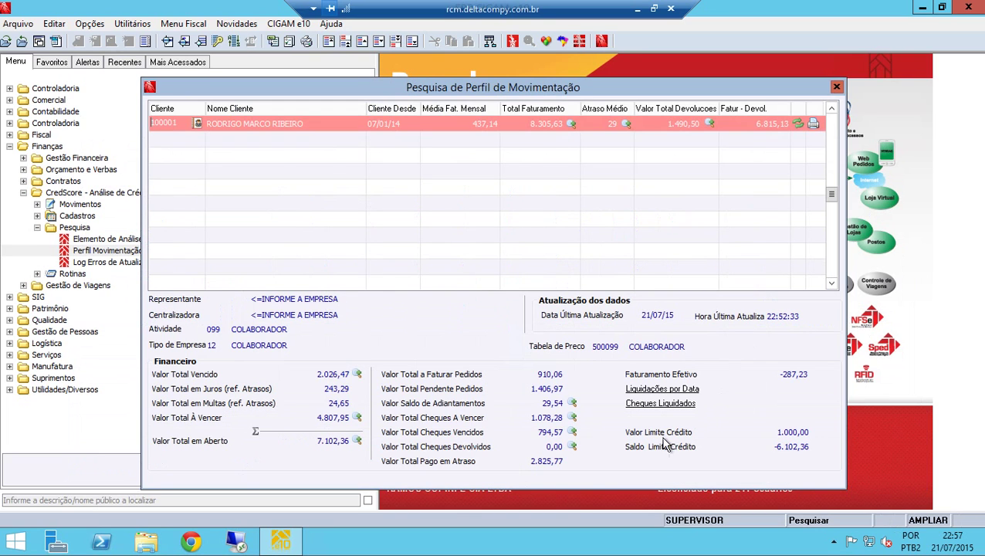
left_click(573, 447)
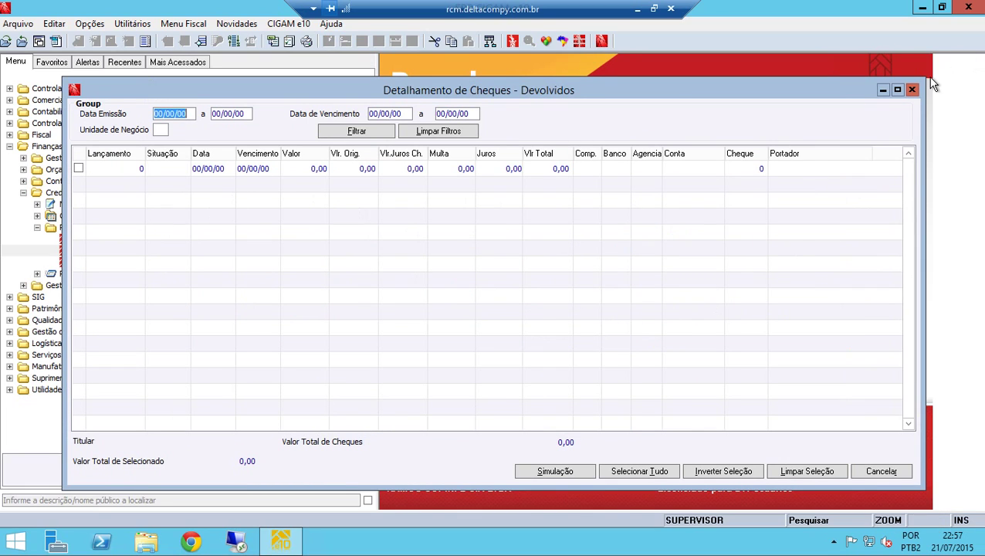
left_click(910, 90)
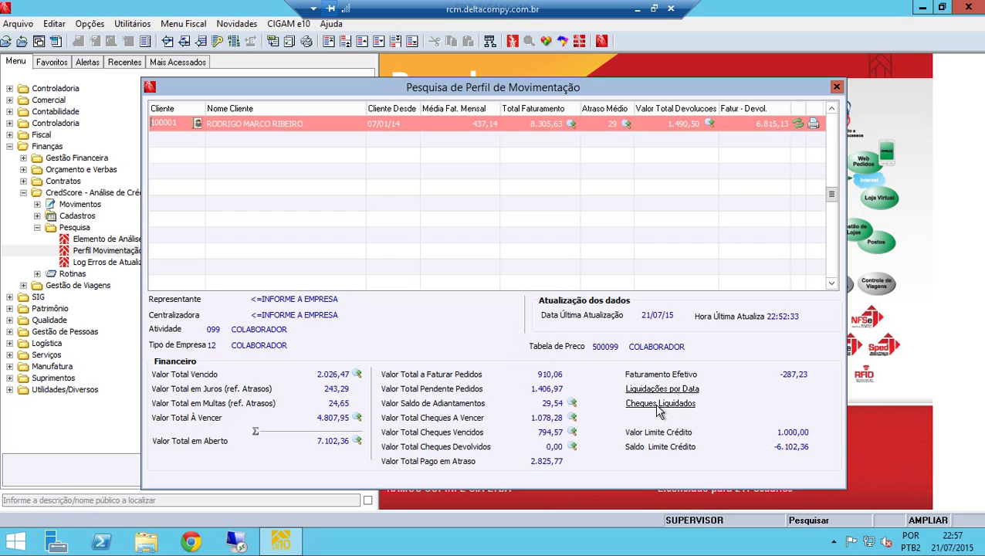
left_click(659, 409)
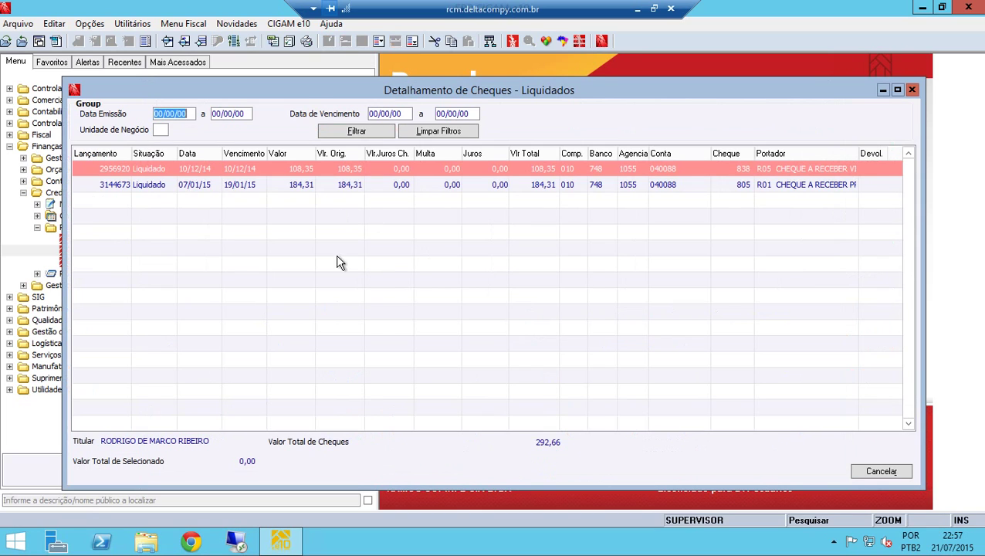
left_click(912, 91)
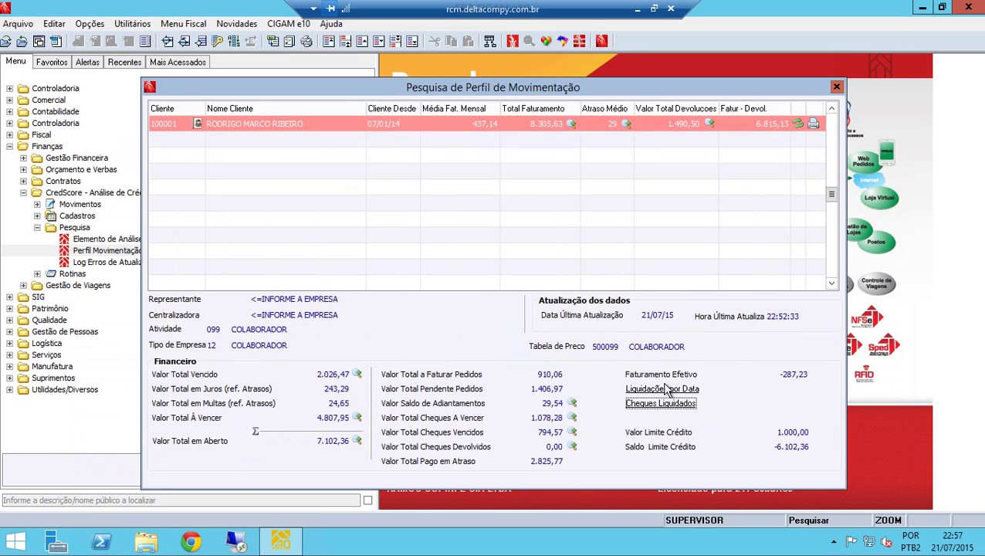
Examine the customer's Liquidações por Data, including the 12/08/14 and 26/08/14 entries, and close the list.
left_click(683, 389)
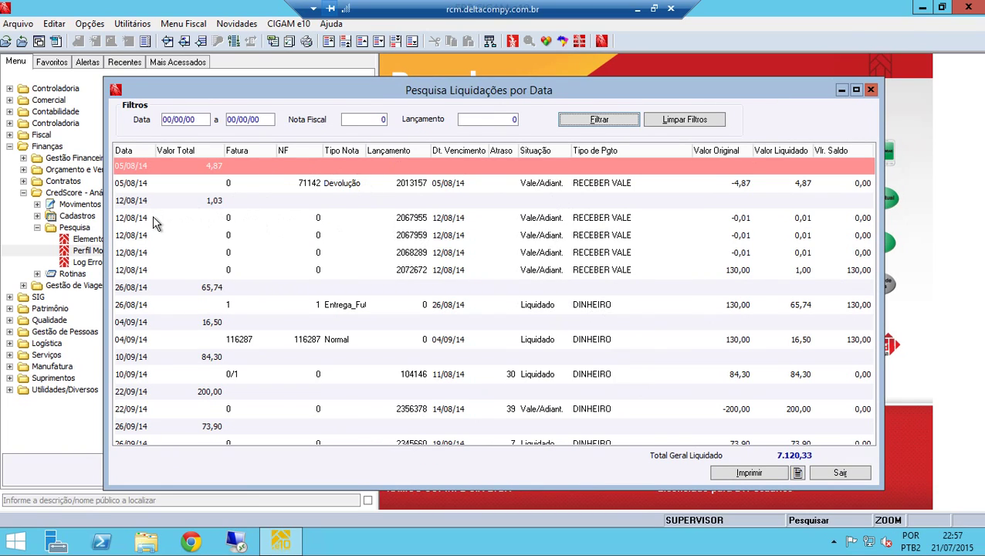
left_click(339, 215)
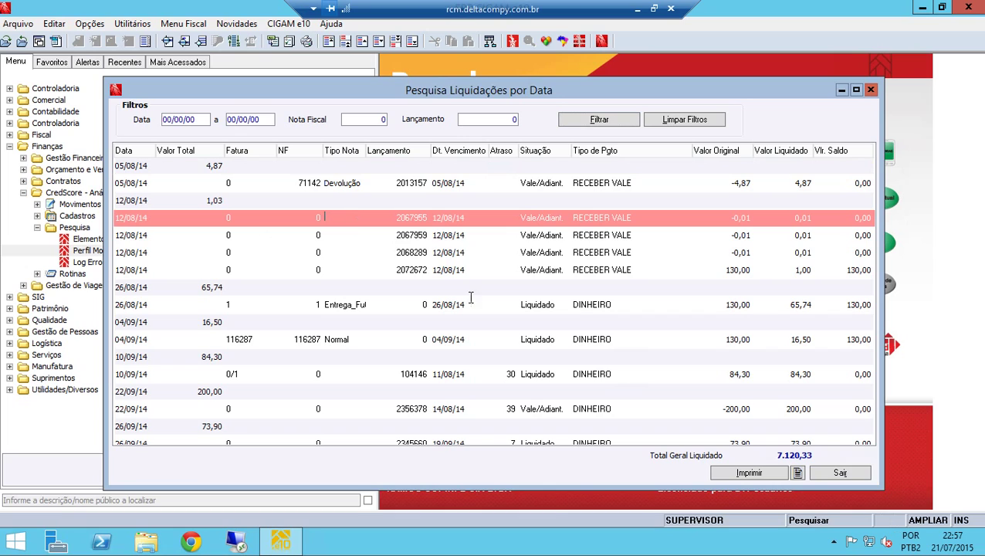
left_click(374, 307)
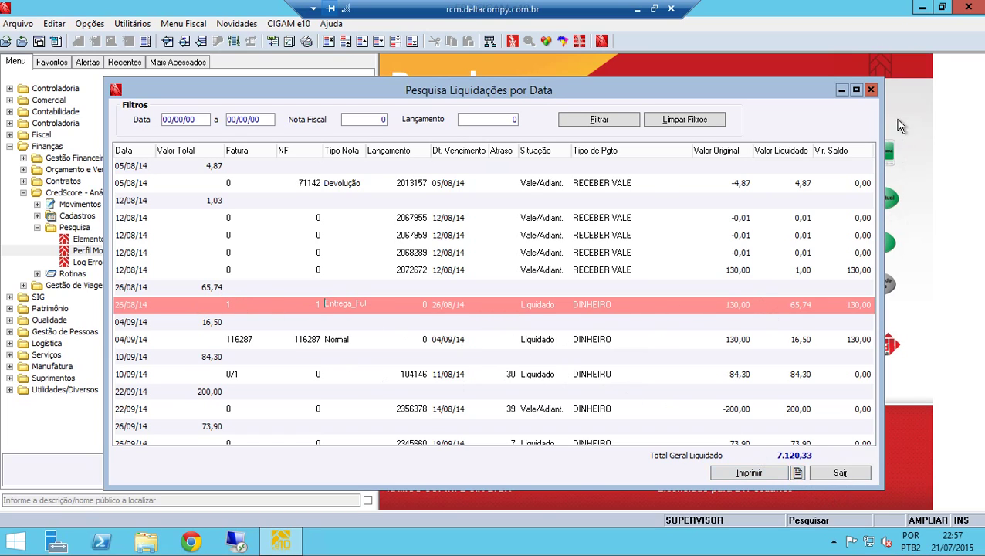
left_click(870, 89)
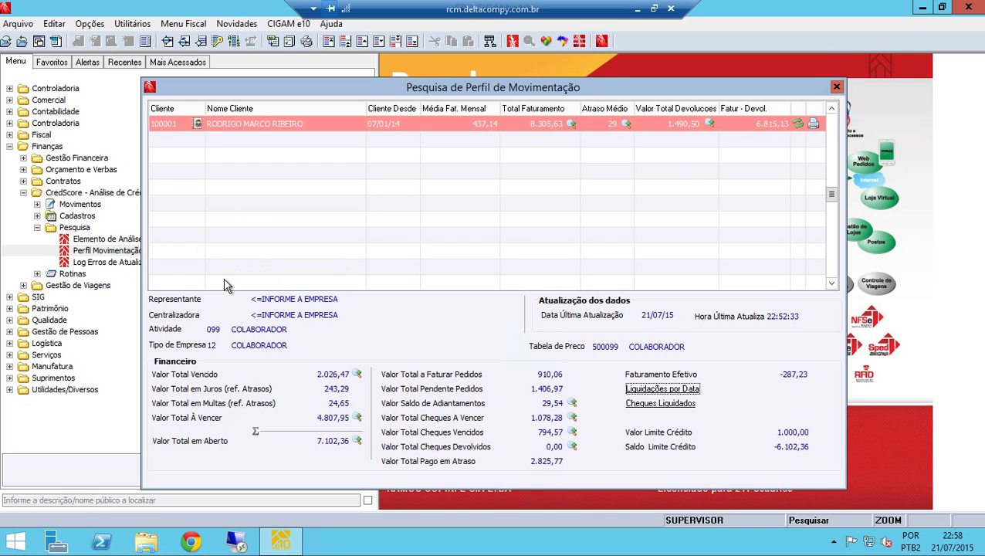
Close the customer's movement profile and its search dialog, and collapse the CredScore Pesquisa group.
left_click(836, 87)
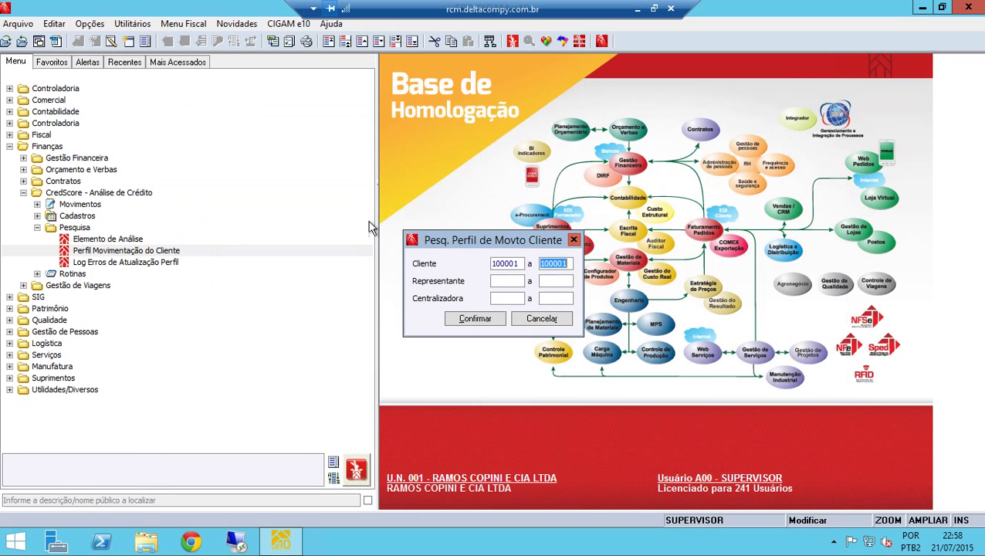
left_click(575, 242)
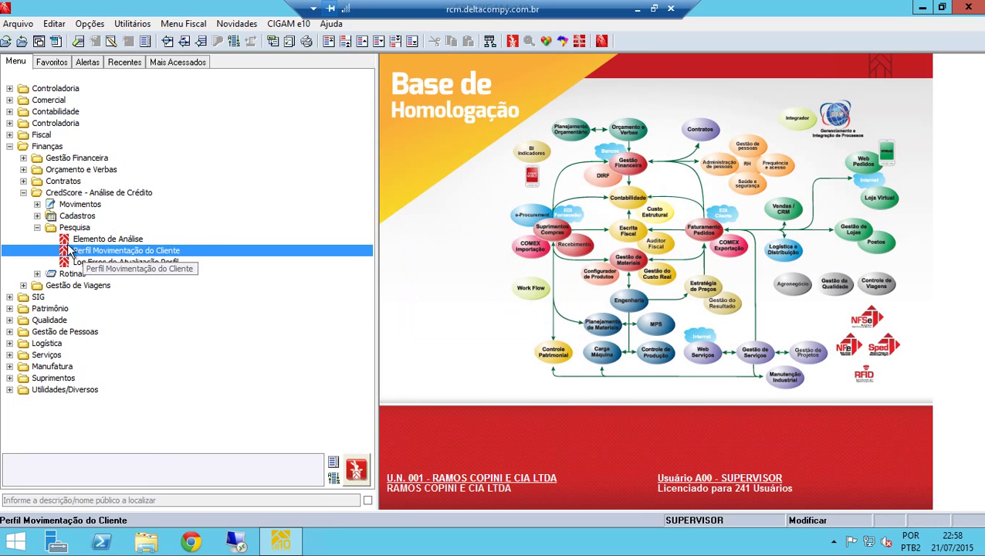
left_click(37, 228)
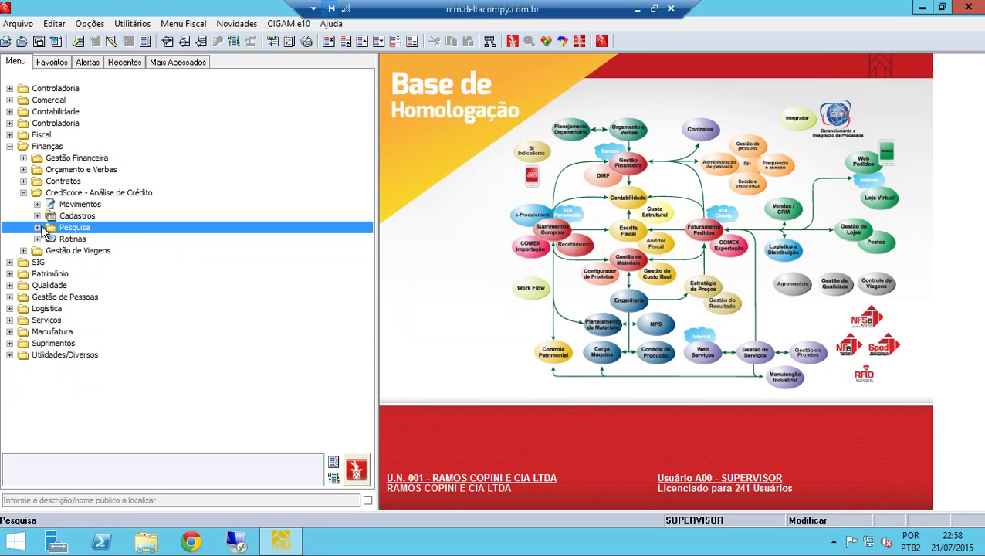
Open Análise de Crédito - Cliente under CredScore Movimentos, dismiss the company search and load a customer by entering the customer code.
left_click(37, 204)
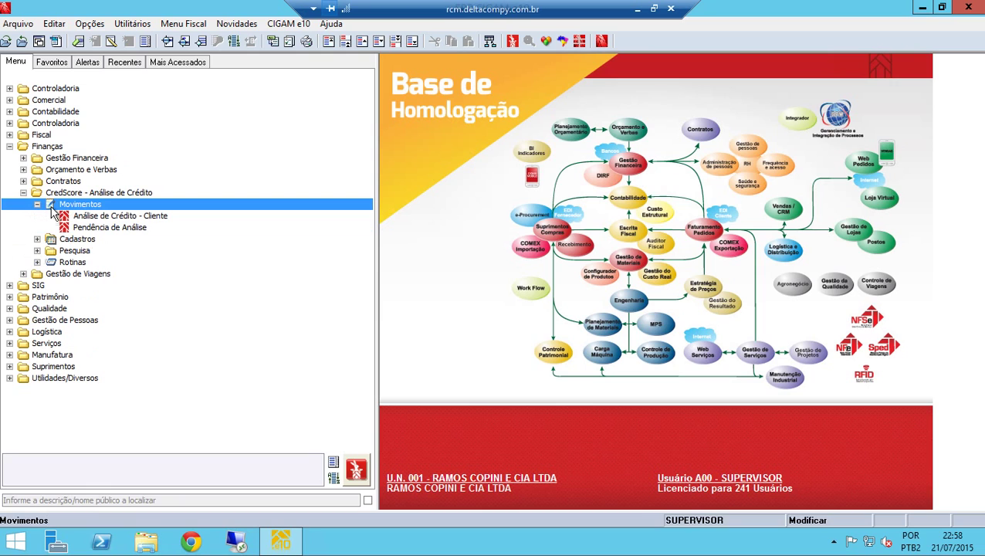
left_click(85, 216)
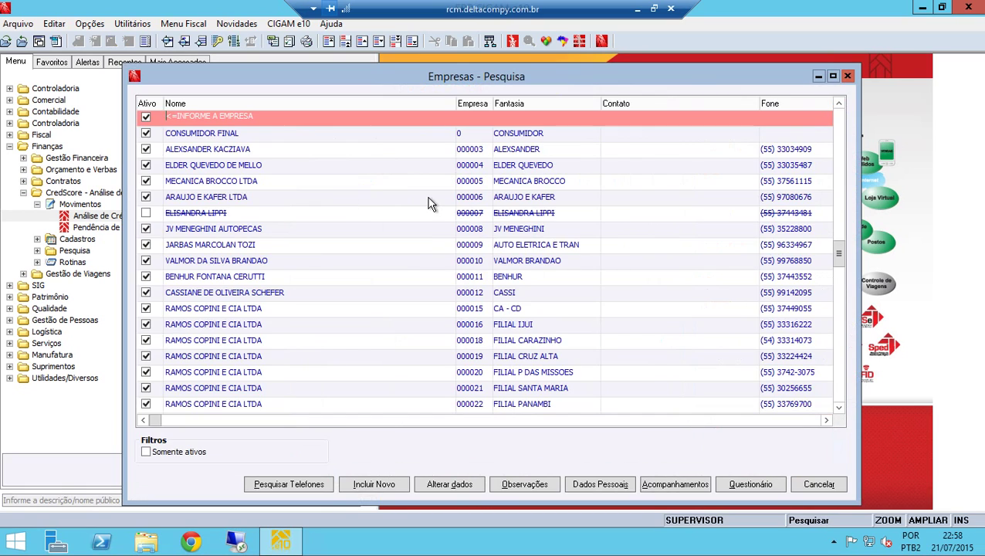
key("Escape")
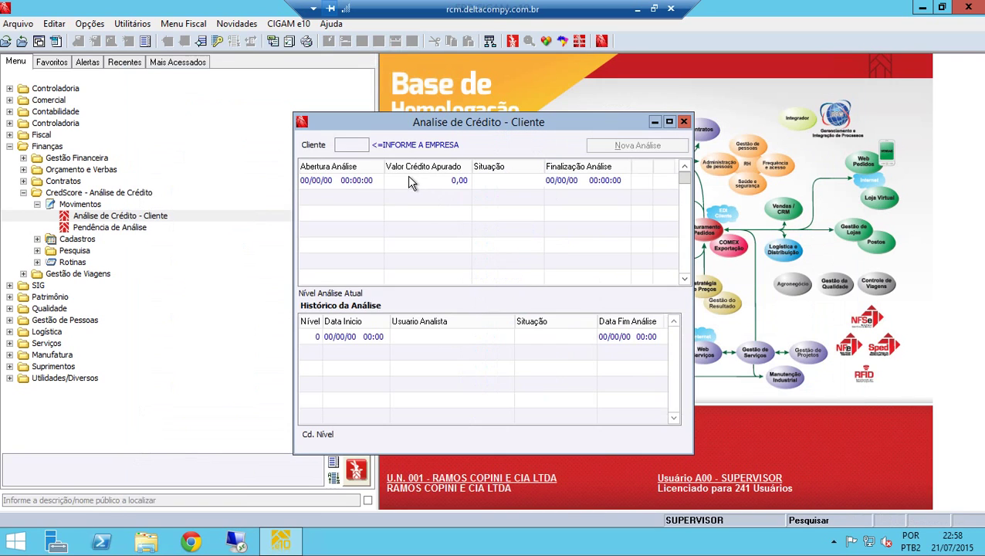
left_click(350, 150)
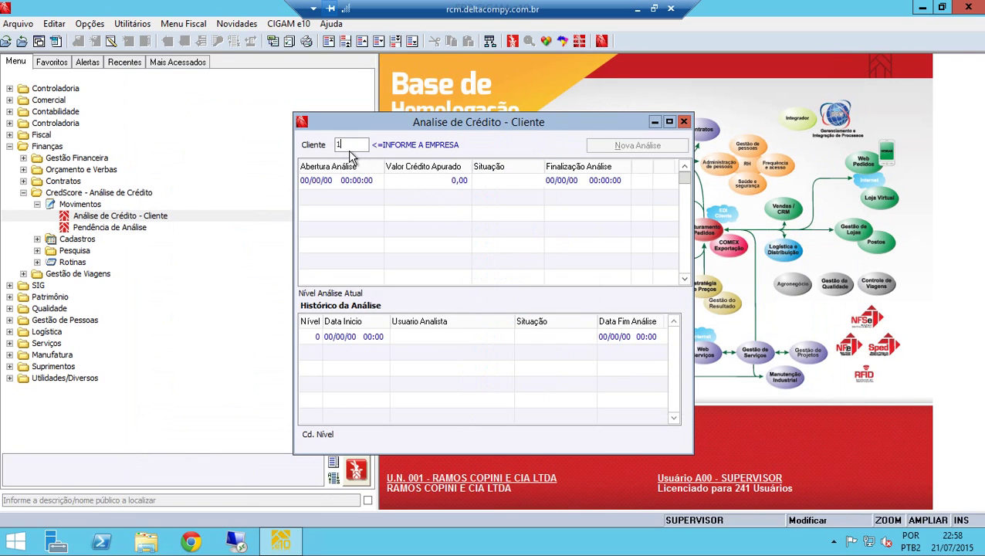
type("100001")
key("Tab")
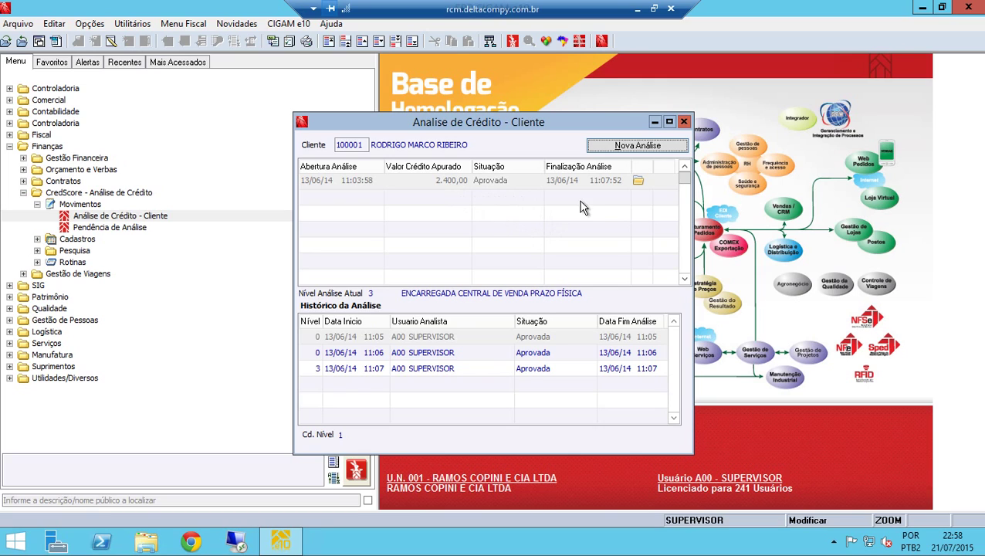
Examine the Elementos Análise of the customer's approved 13/06/14 analysis and close the window.
left_click(640, 183)
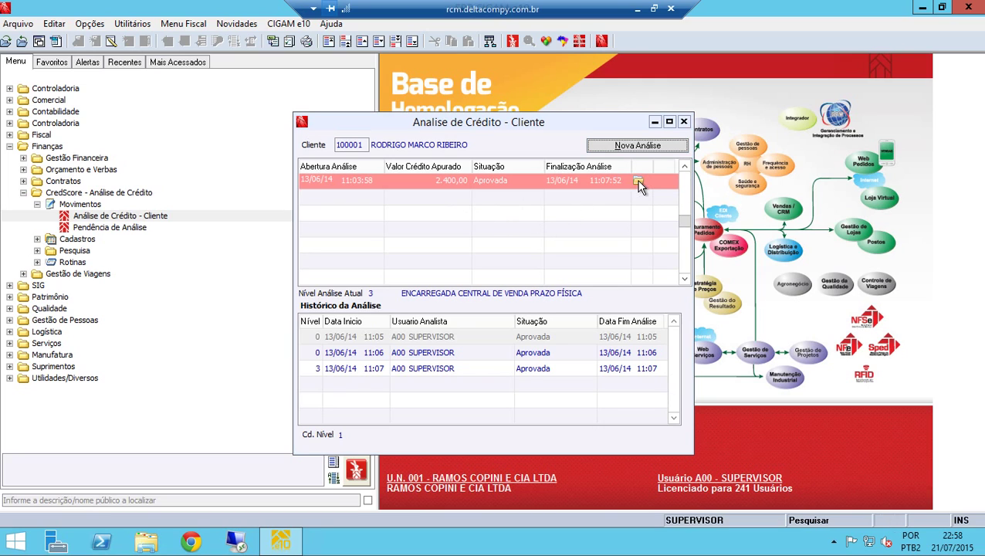
left_click(638, 182)
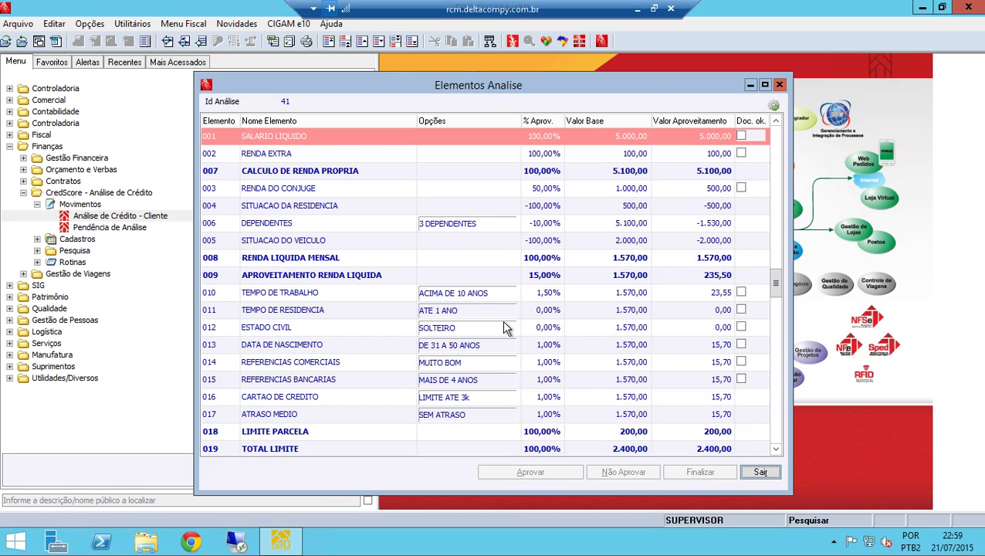
key("Escape")
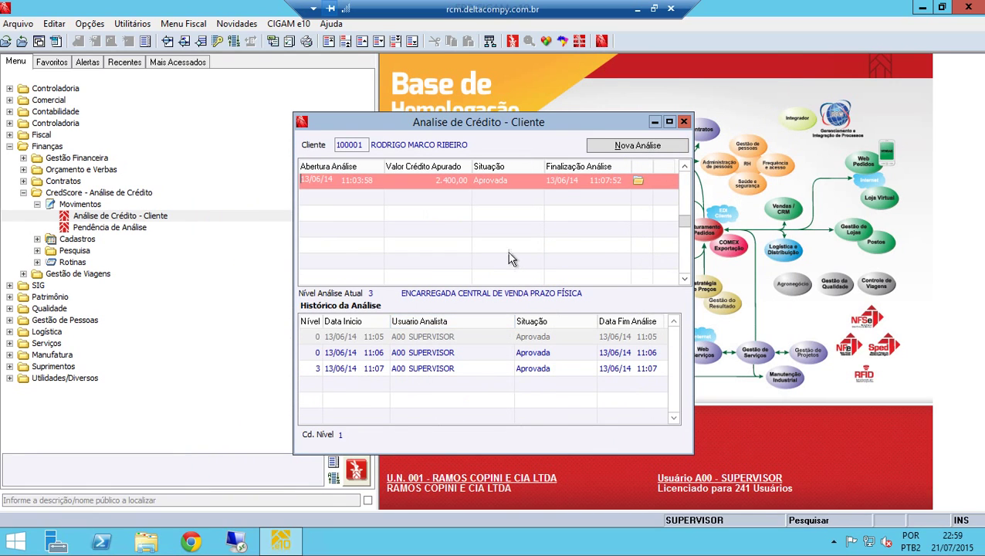
Try to start a new analysis for the customer using CREDIT SCORING FÍSICA.
left_click(627, 145)
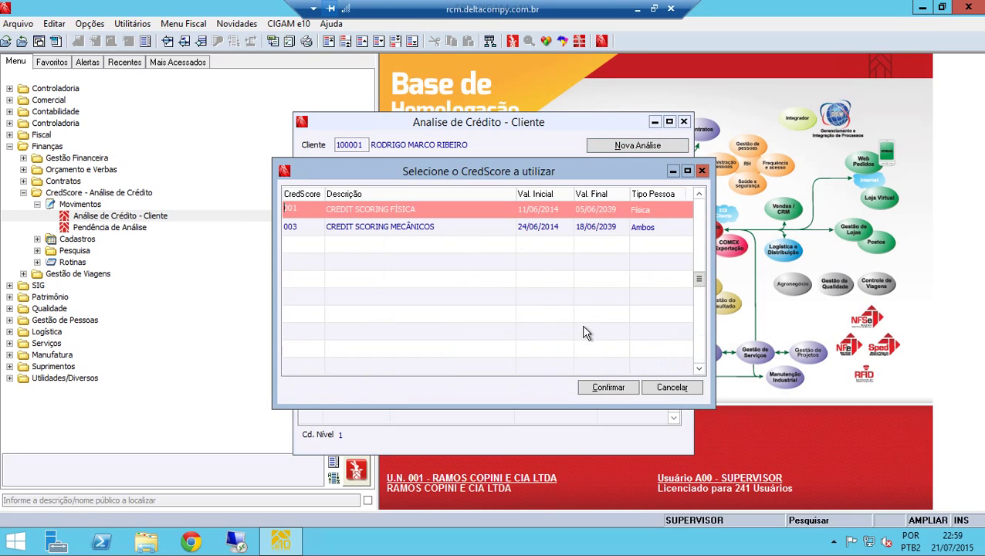
left_click(417, 226)
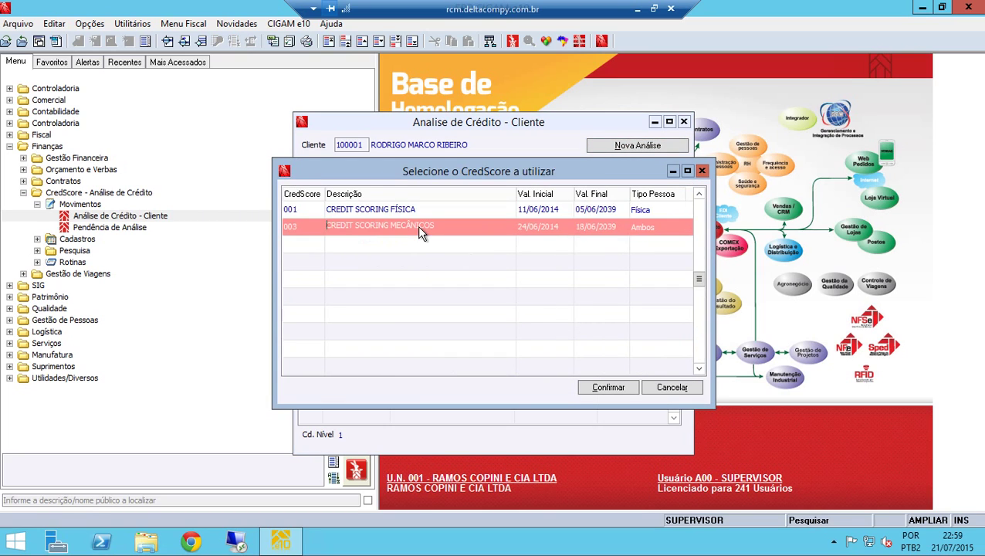
left_click(418, 210)
left_click(417, 226)
left_click(417, 208)
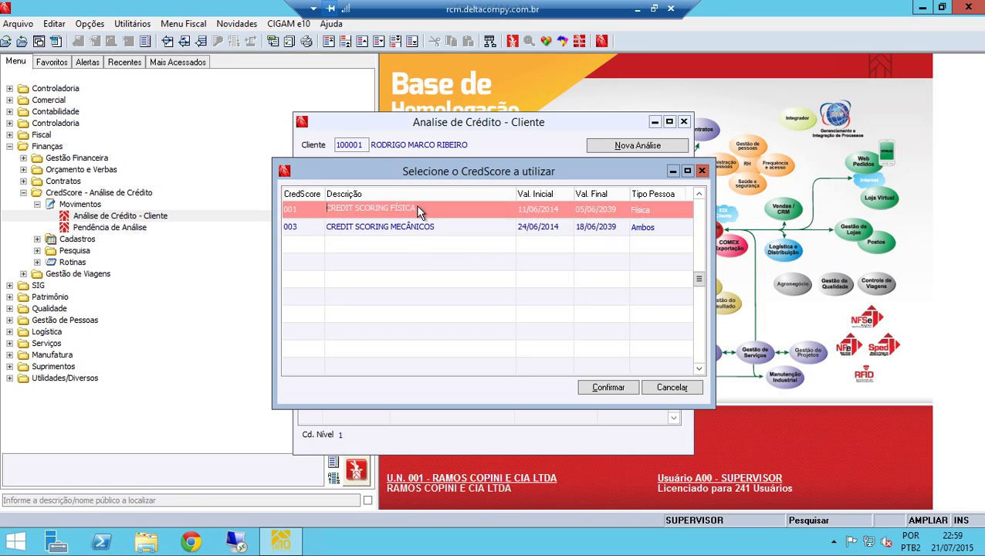
left_click(608, 387)
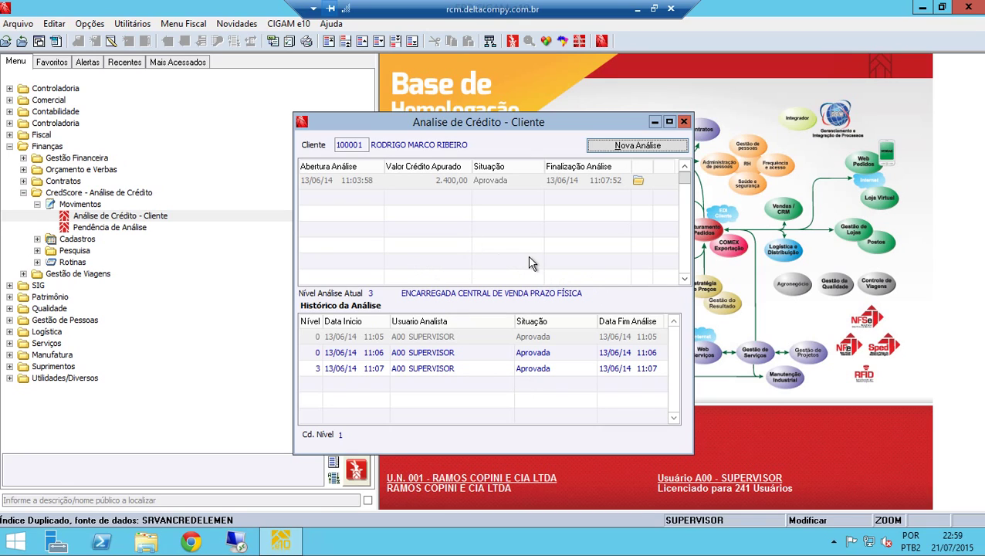
Load a different customer by entering the customer code and try to start a new analysis with CREDIT SCORING FÍSICA.
left_click(355, 145)
type("00000")
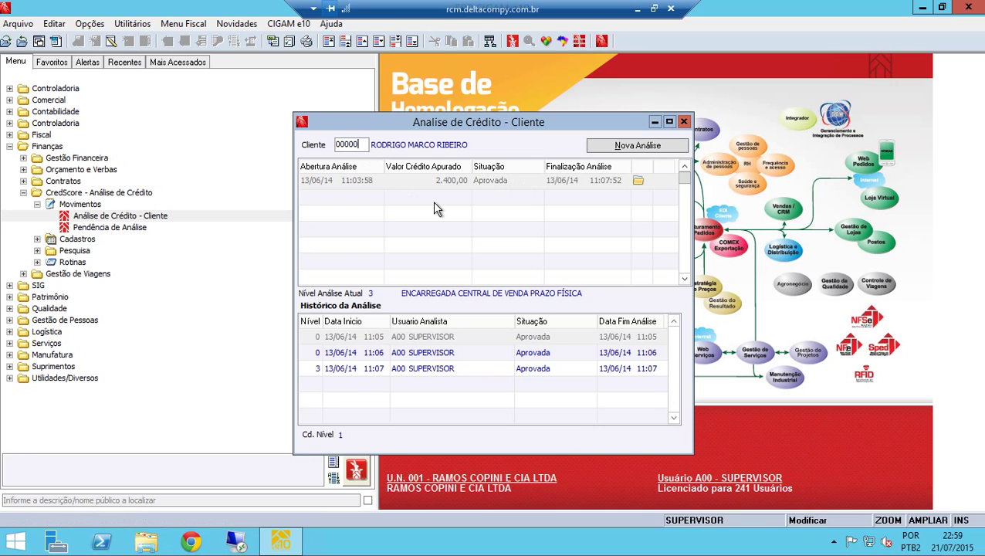
type("3")
key("Tab")
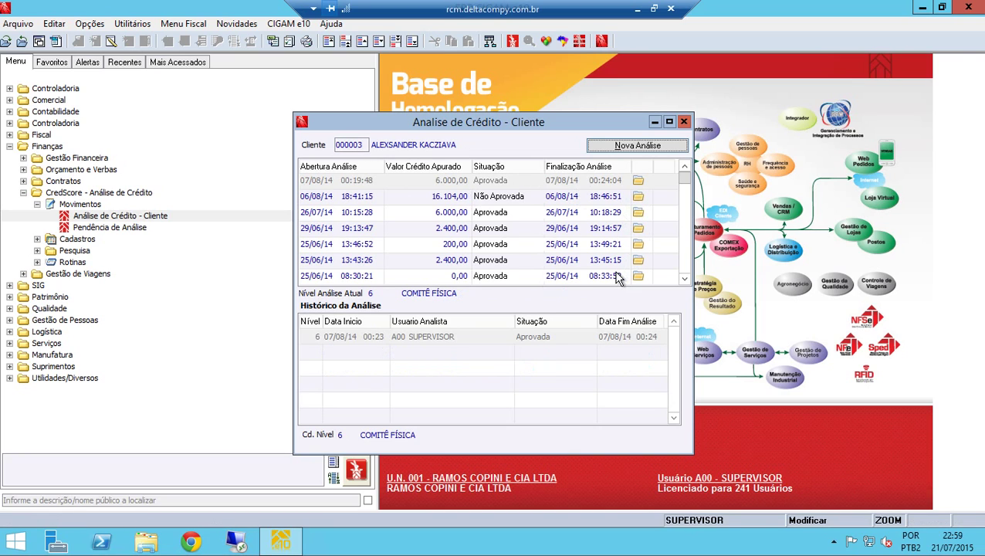
left_click(632, 149)
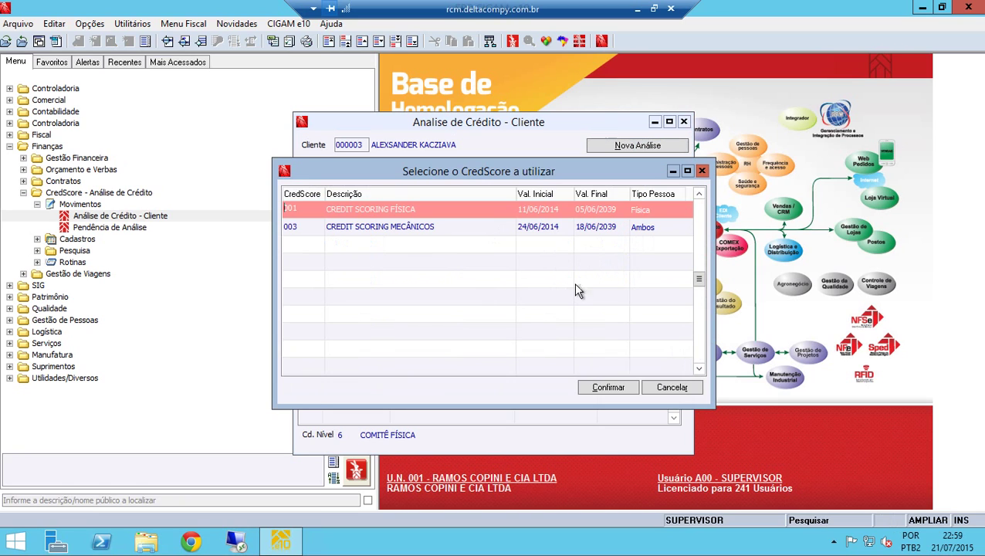
left_click(601, 389)
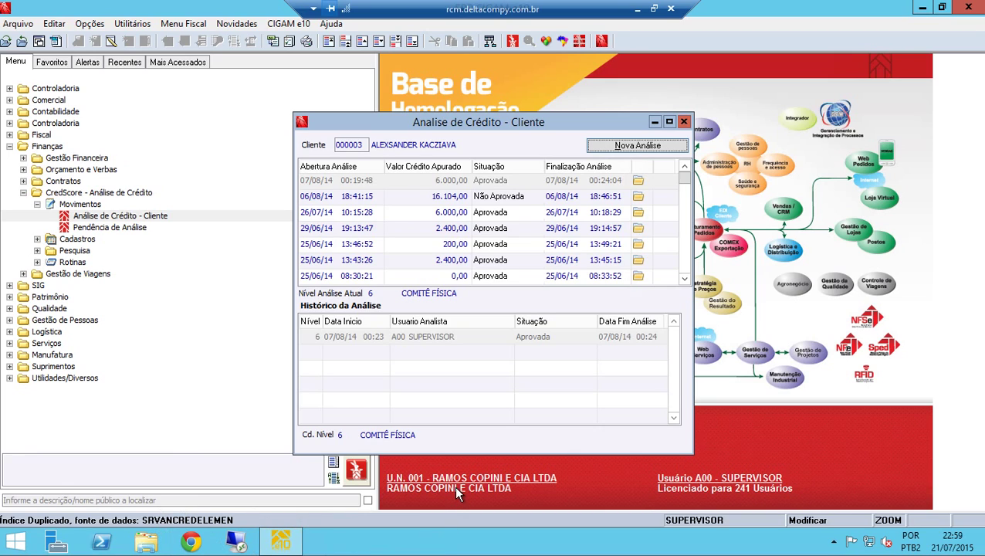
Switch the credit analysis to the next customer in the company search.
left_click(348, 146)
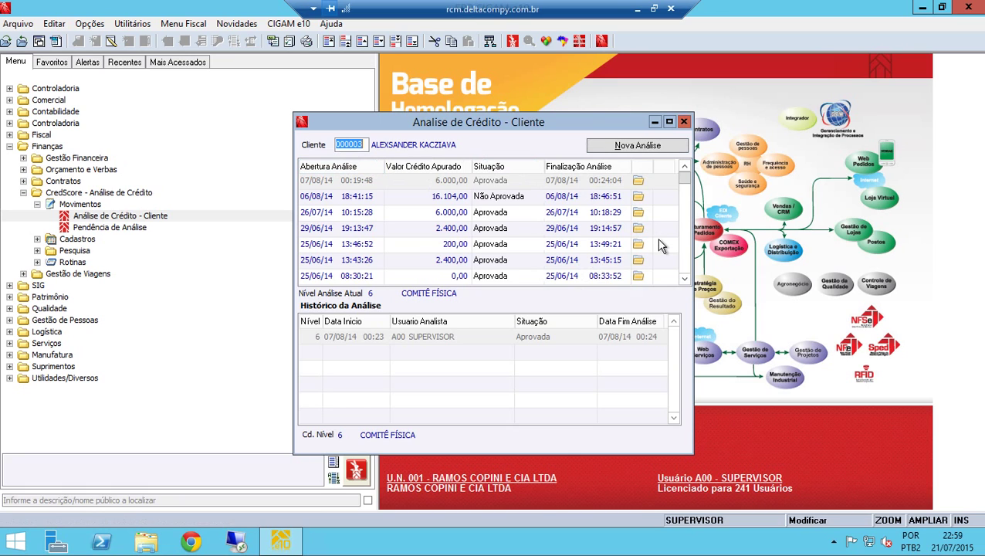
key("F2")
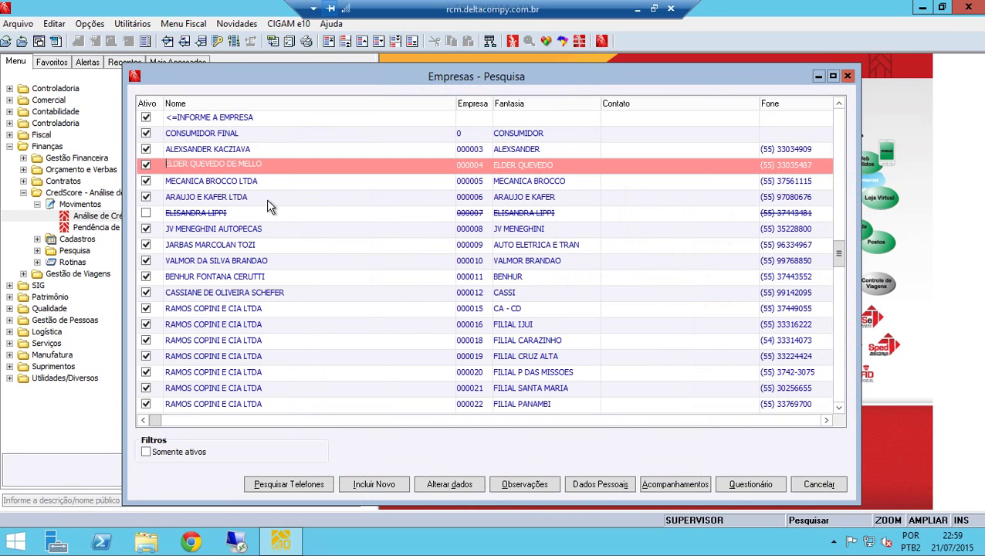
key("Return")
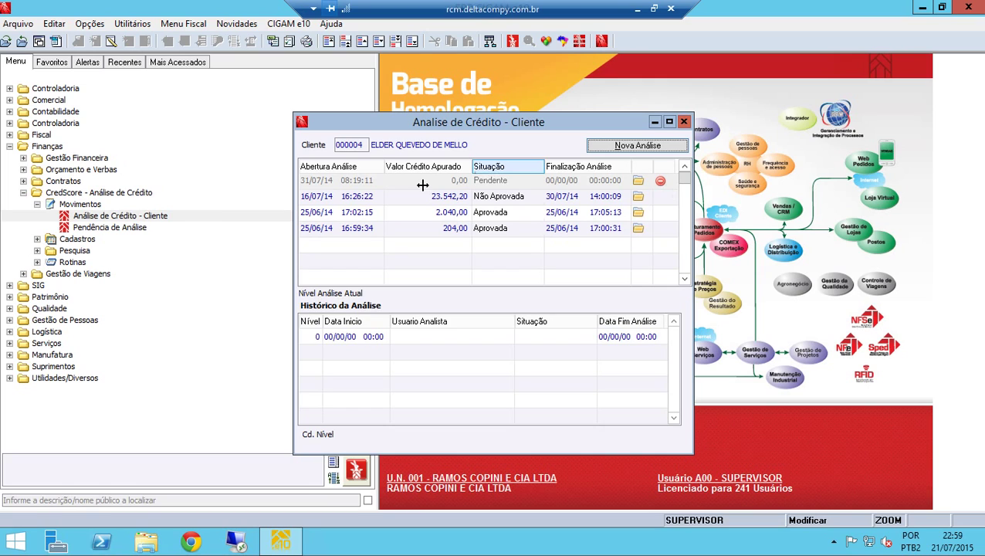
Delete the customer's pending 31/07/14 analysis and view the non-approval reason of the 16/07/14 one.
left_click(661, 182)
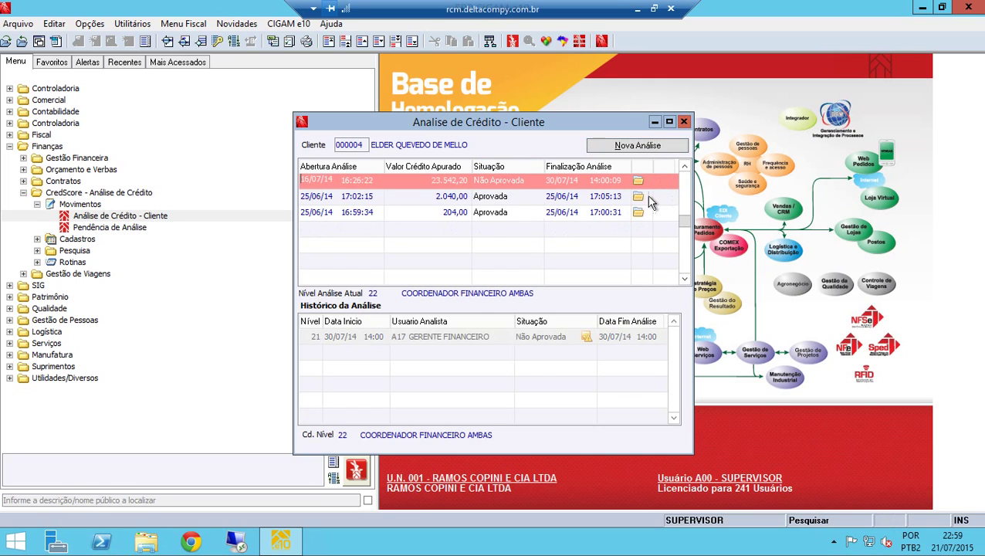
left_click(588, 336)
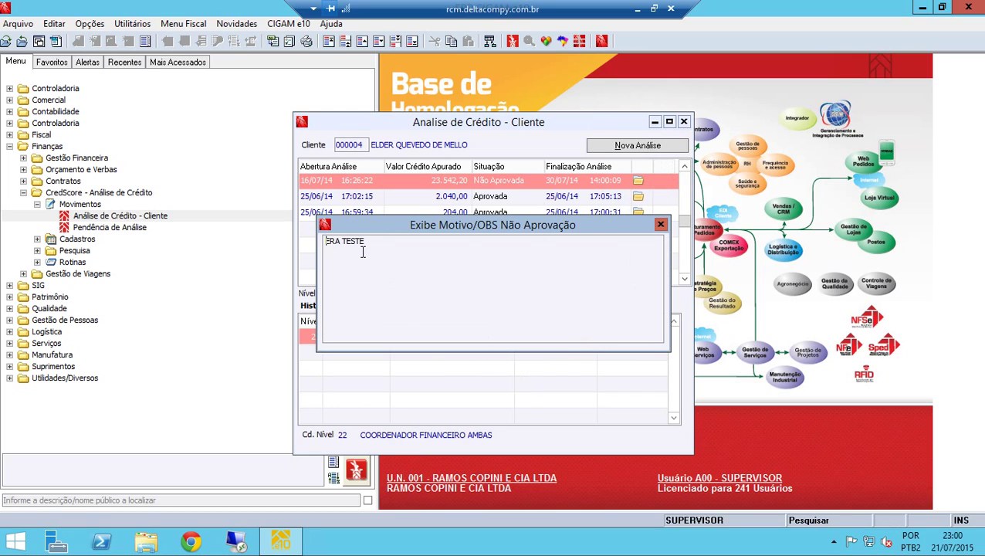
key("Escape")
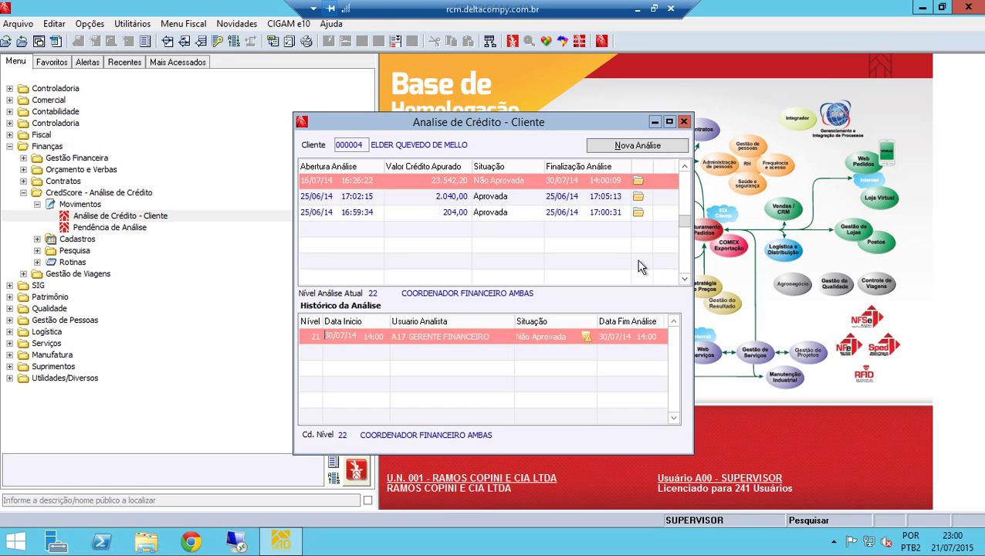
Start a new analysis with CREDIT SCORING FÍSICA and go through its elements down to the limits.
left_click(634, 148)
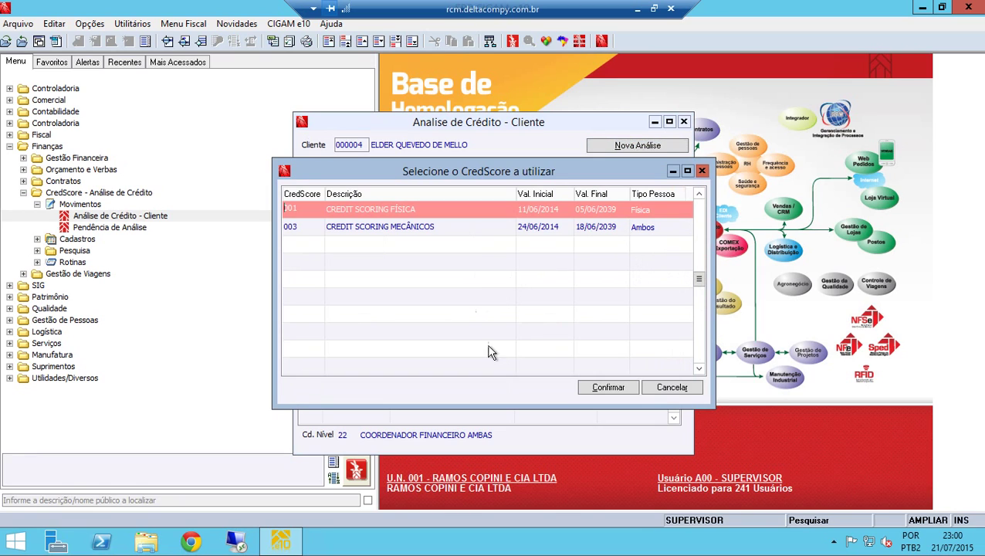
left_click(610, 390)
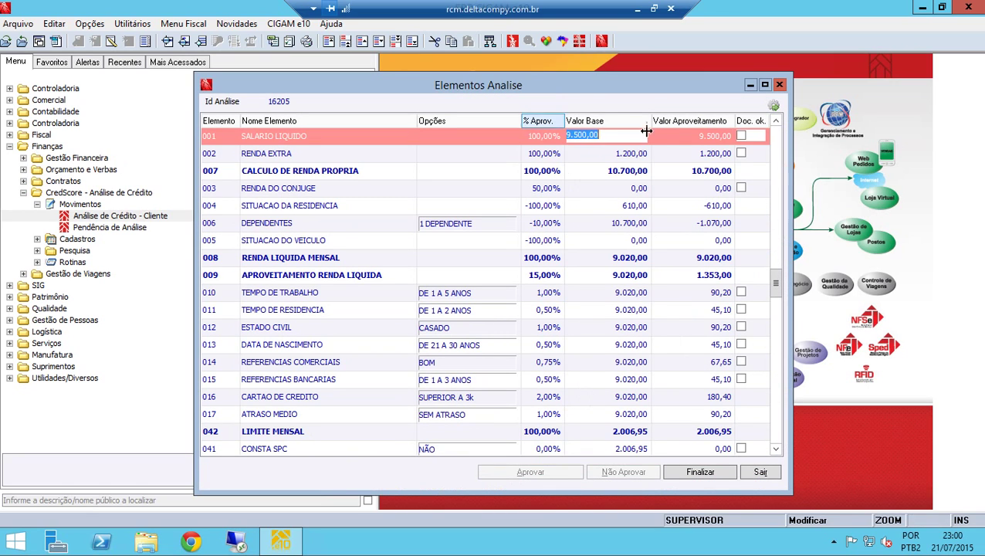
left_click(633, 220)
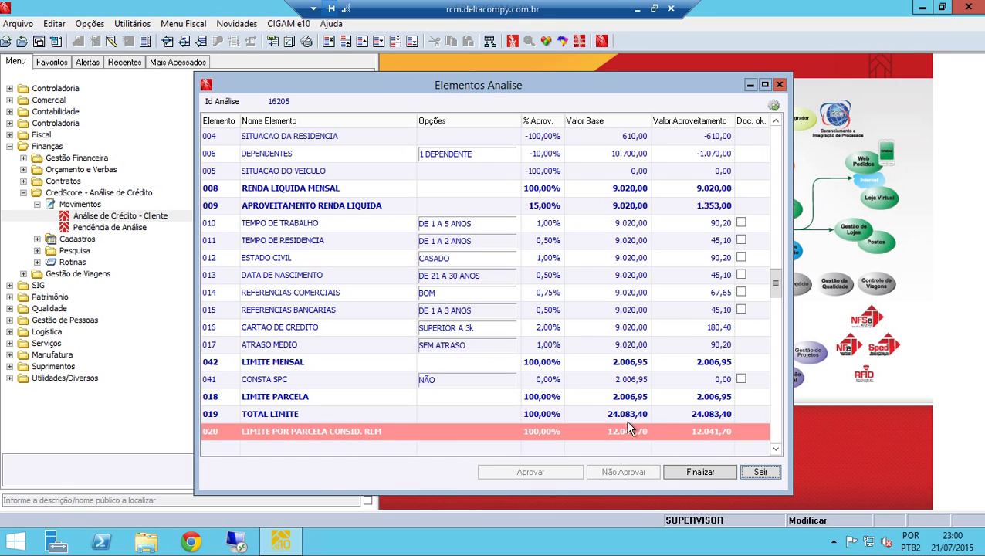
Compare Limite Parcela, Total Limite and Limite por Parcela Consid. RLM, and exit the credit analysis without finalizing it.
left_click(617, 397)
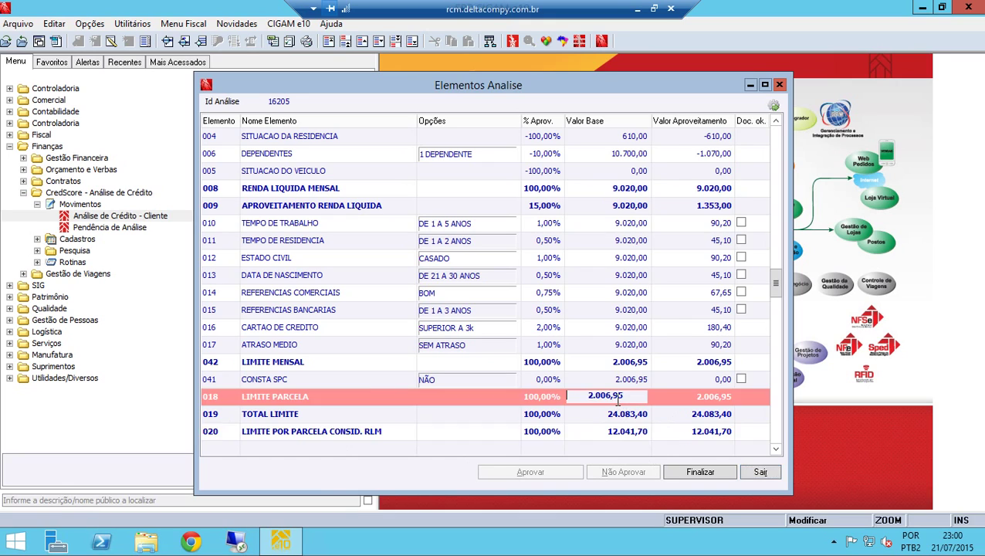
left_click(626, 415)
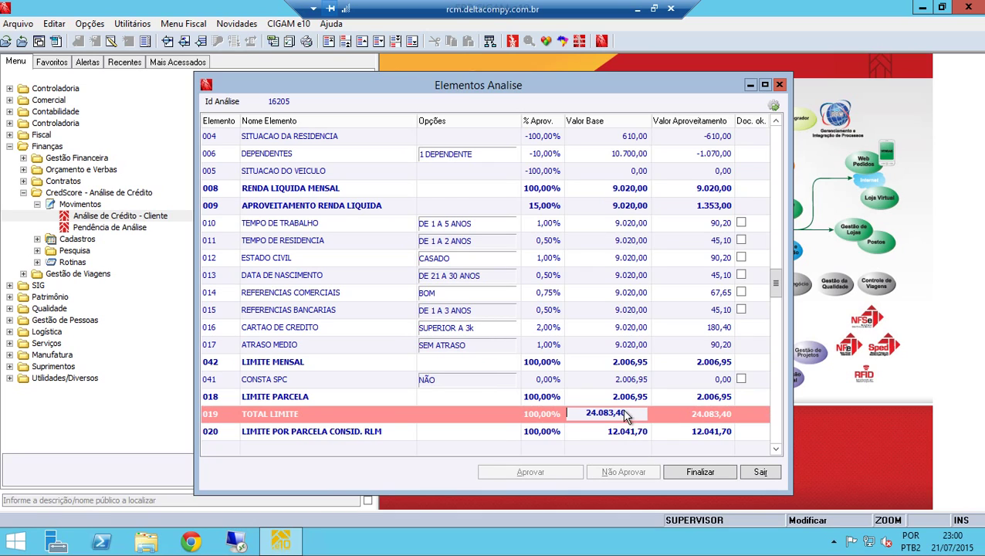
left_click(624, 398)
left_click(628, 432)
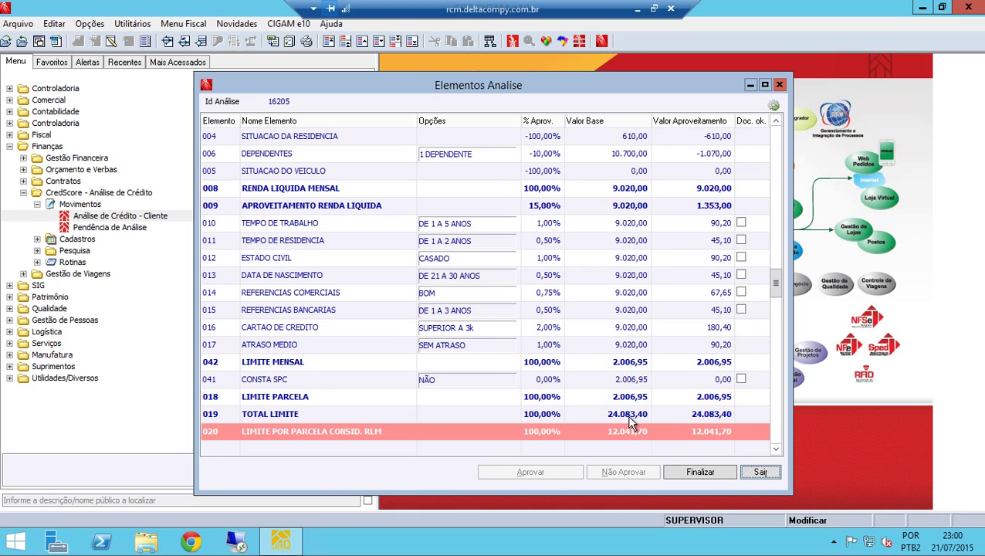
left_click(629, 414)
left_click(619, 432)
left_click(757, 472)
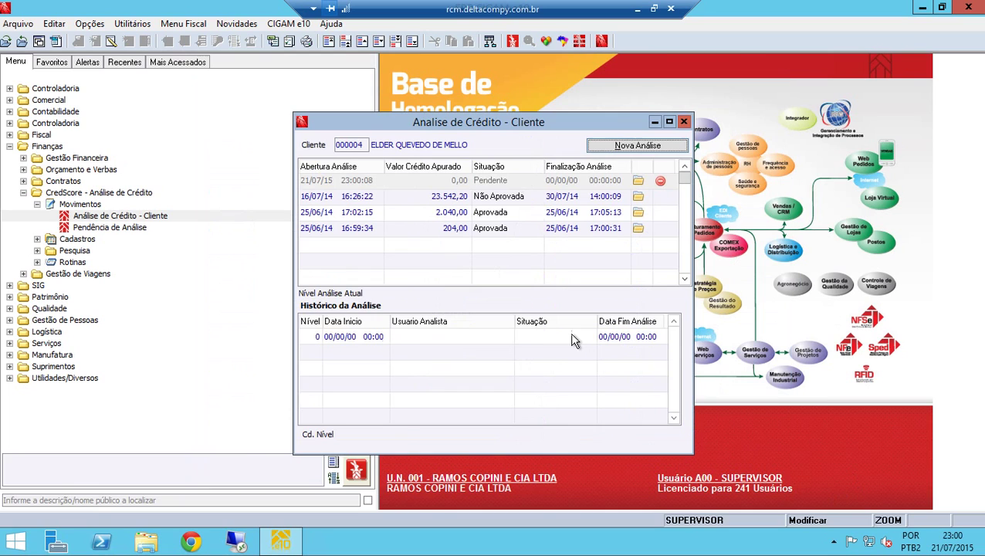
left_click(683, 122)
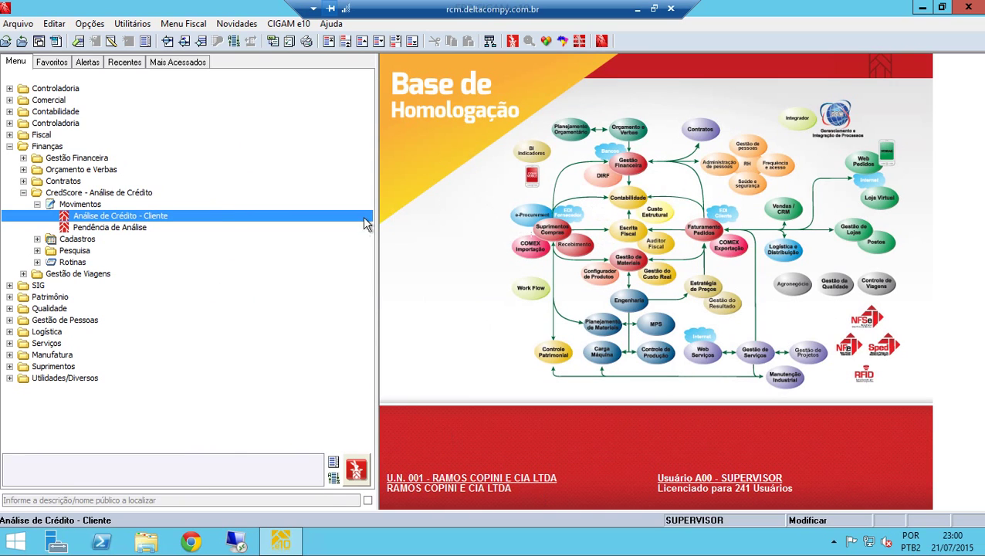
Open Pendência de Análise and review the analyses under each status from Pendente to Não Aprovada, returning to Abertas.
left_click(132, 230)
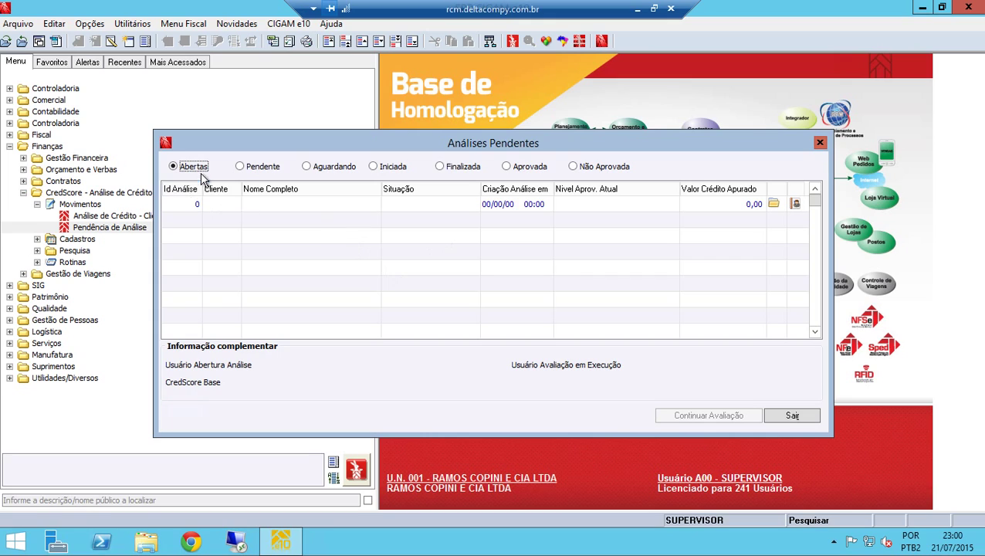
left_click(252, 170)
left_click(309, 170)
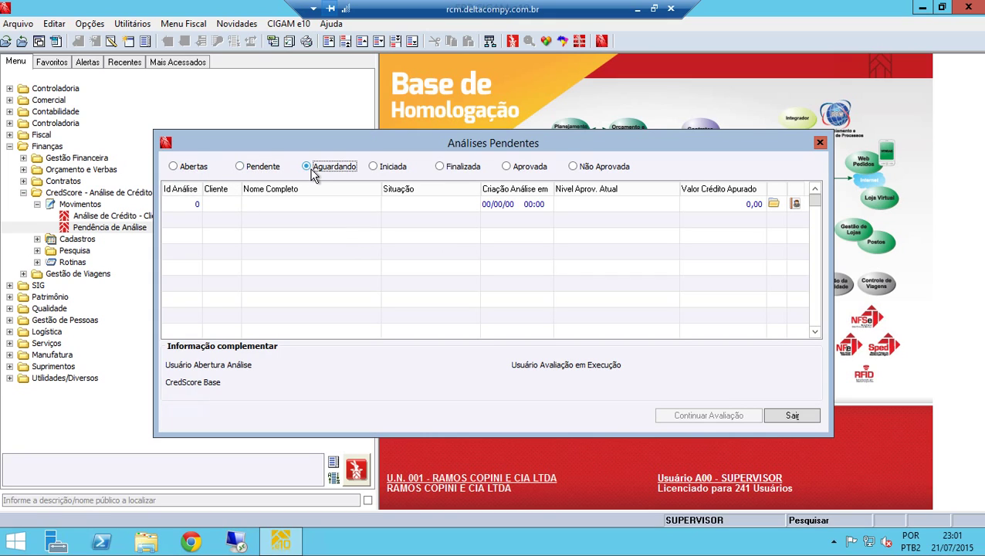
left_click(385, 170)
left_click(440, 168)
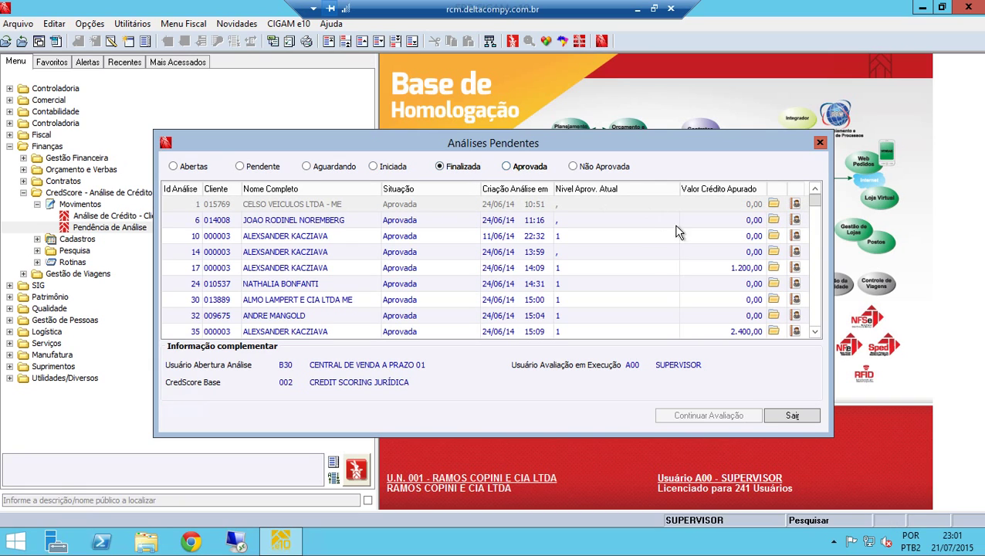
left_click(507, 168)
left_click(574, 168)
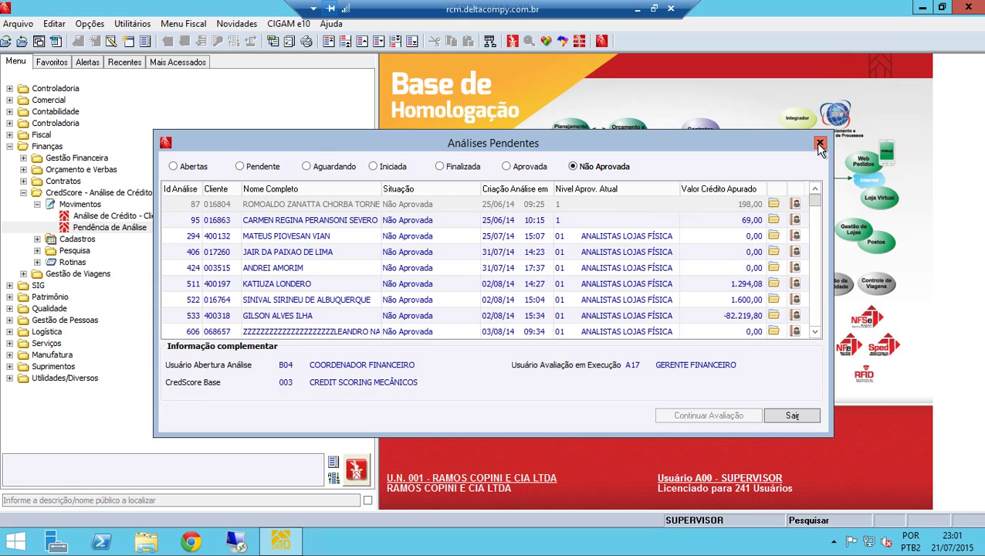
left_click(174, 167)
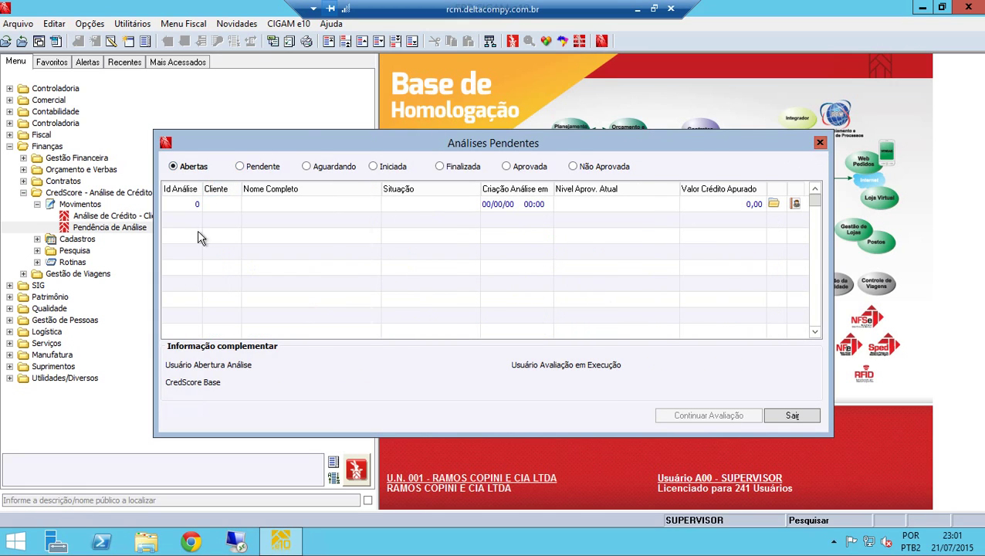
Open the customer's 21/07/15 analysis in Análise de Crédito - Cliente and finalize it, sending it to the first evaluation level.
key("Escape")
double_click(100, 216)
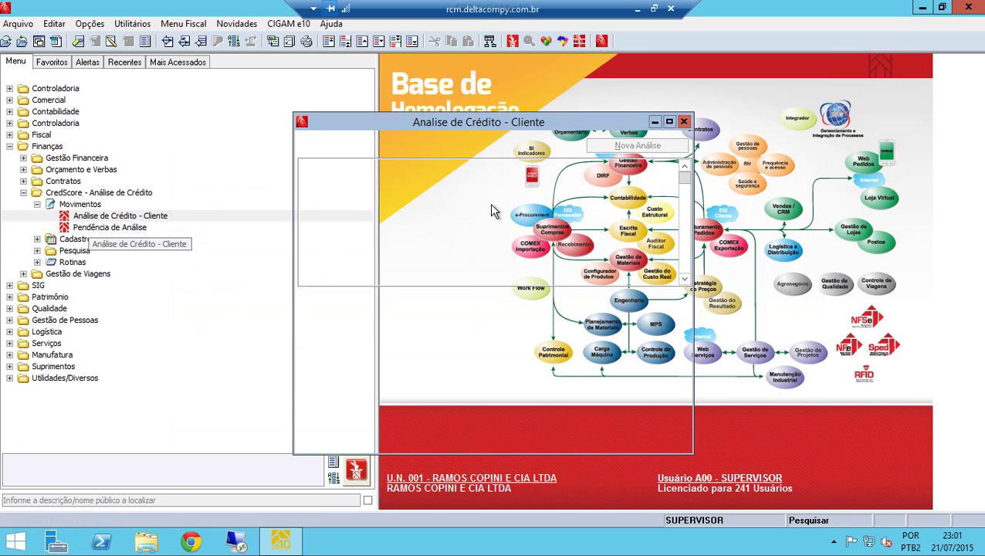
type("000004")
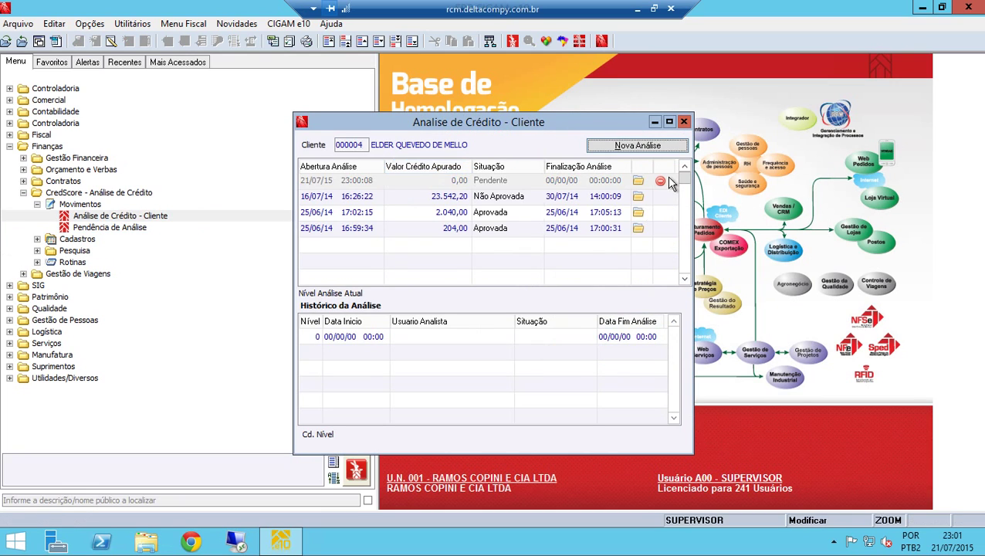
left_click(639, 196)
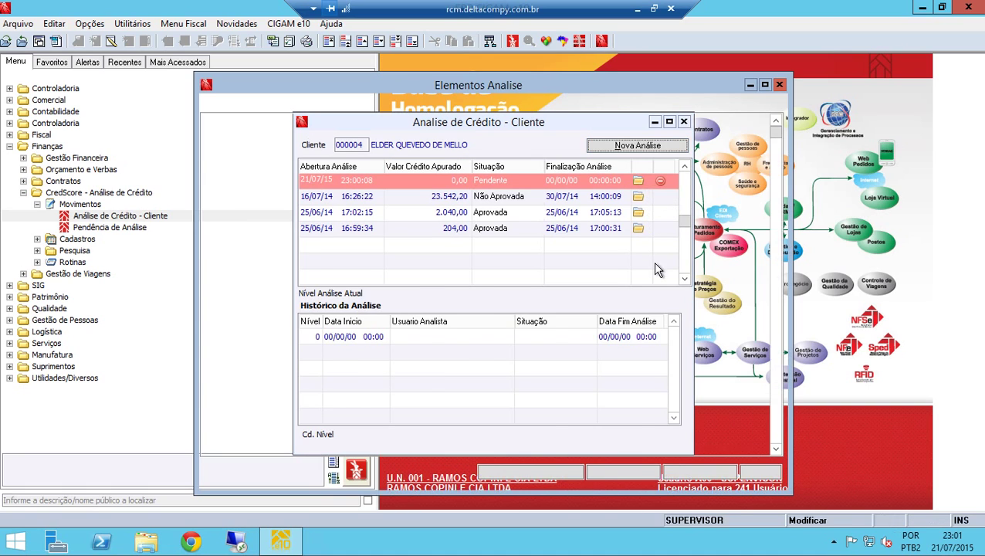
left_click(703, 472)
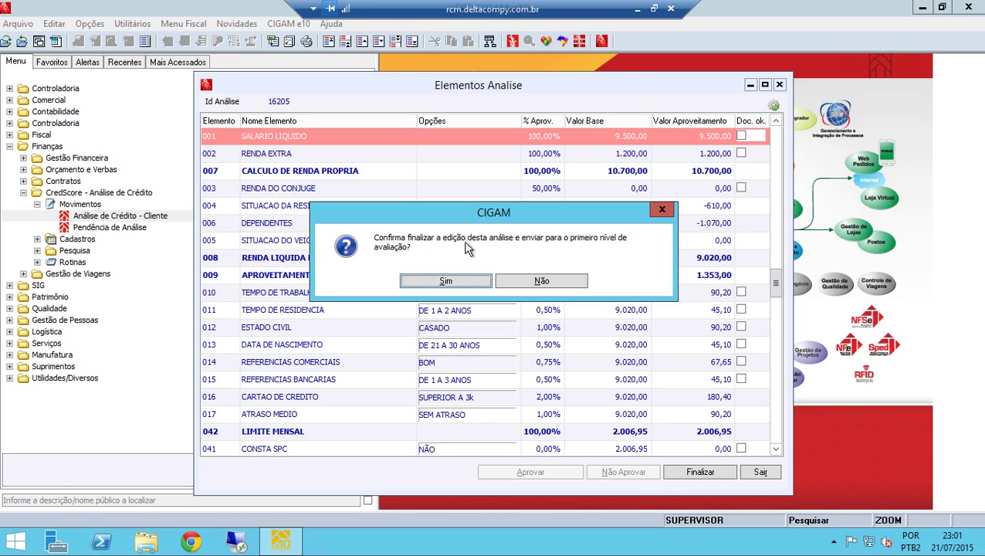
left_click(446, 283)
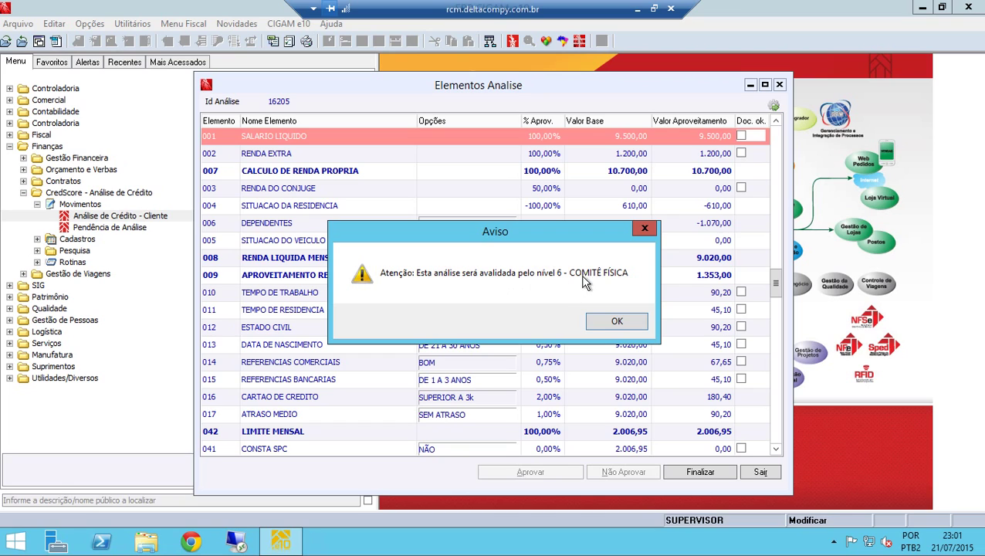
left_click(615, 323)
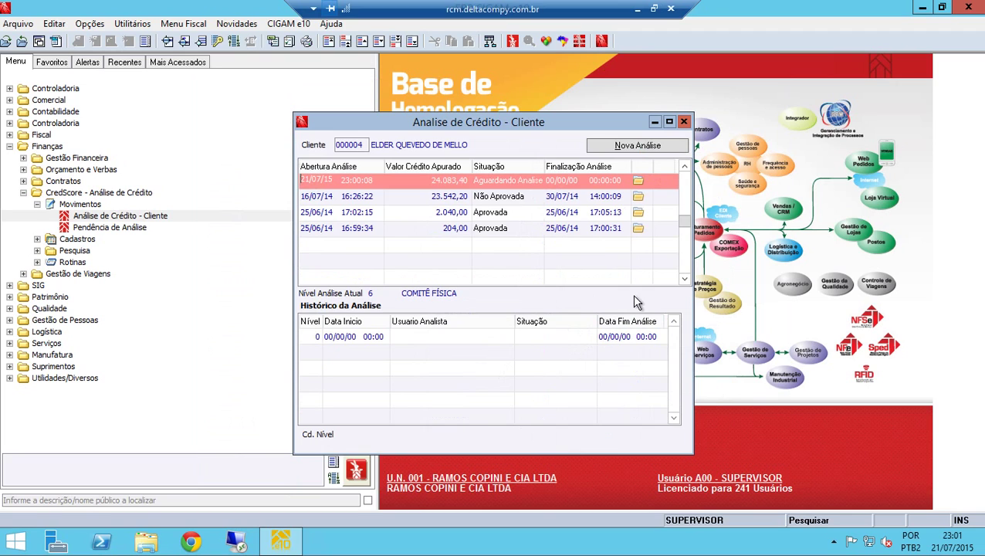
Leave the customer's credit analysis and check the list of open analyses in Pendência de Análise.
left_click(684, 121)
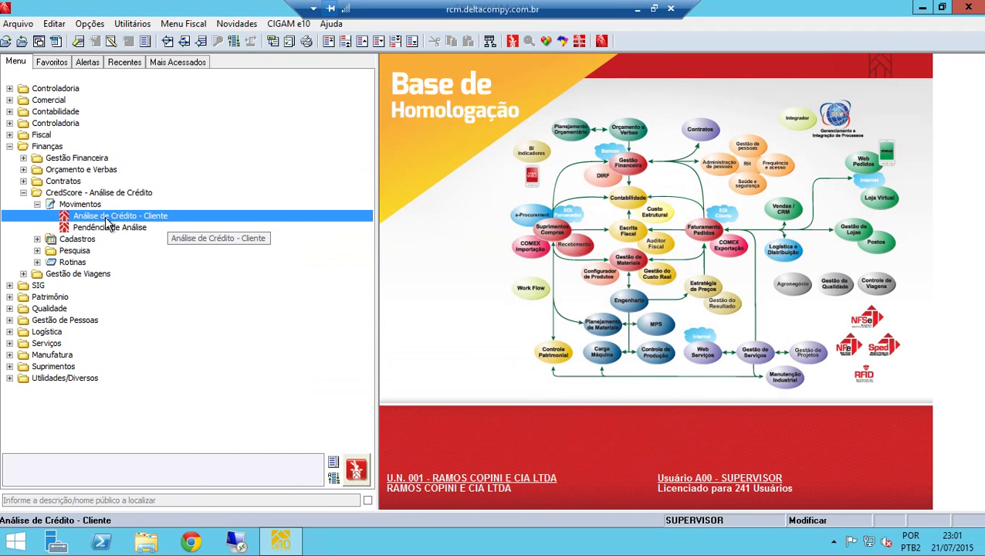
double_click(108, 227)
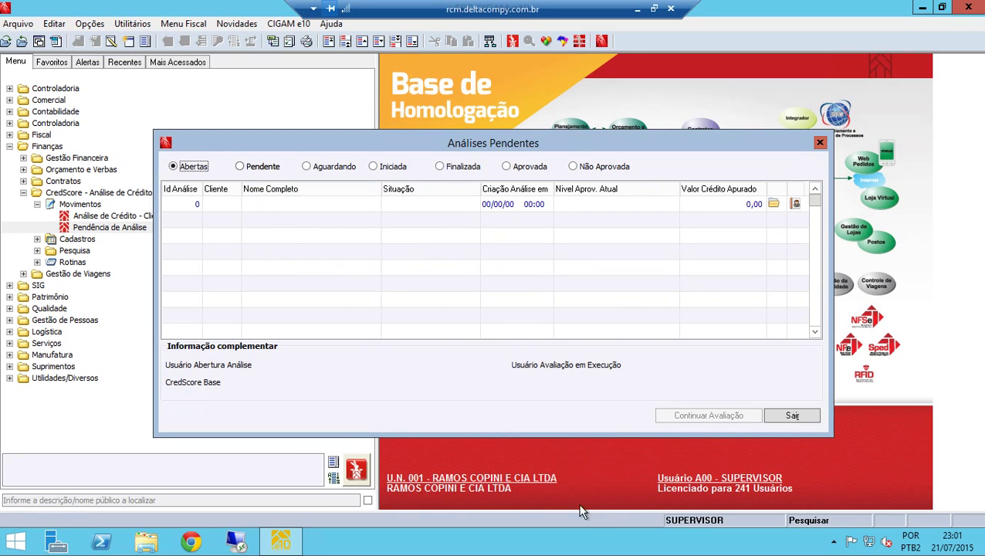
key("Escape")
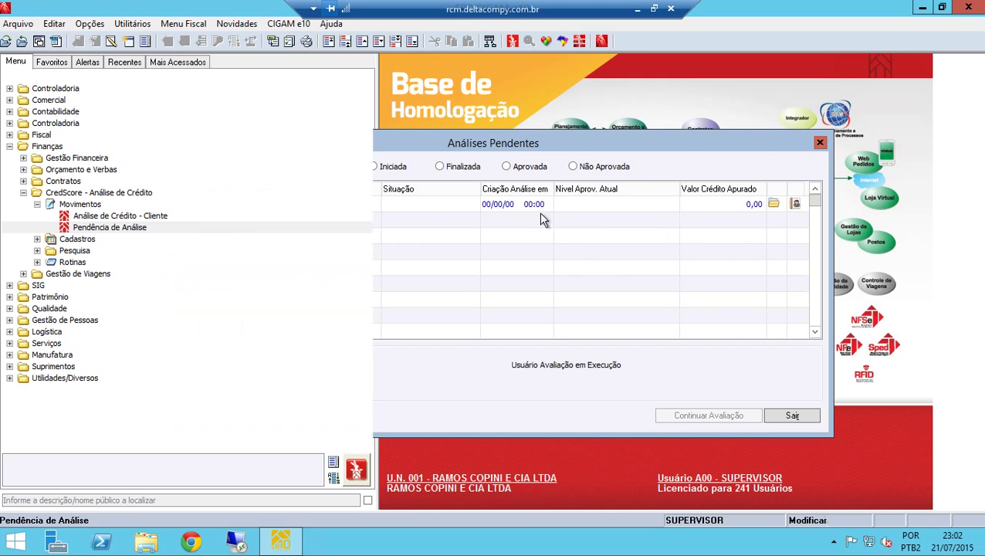
In Grupos de Alçada, add user A00 (SUPERVISOR) to the users of the COMITÊ DE CRÉDITO group and confirm.
left_click(38, 240)
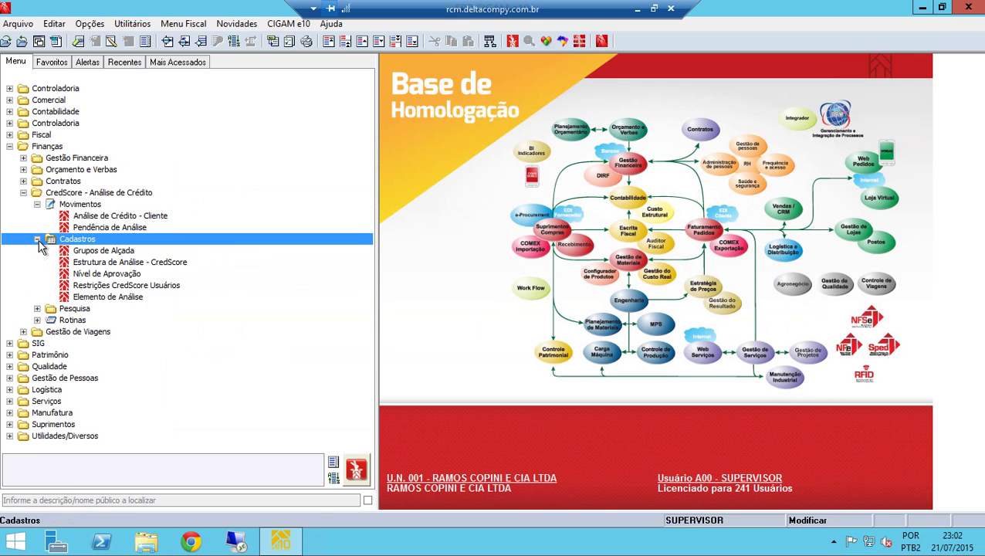
double_click(116, 251)
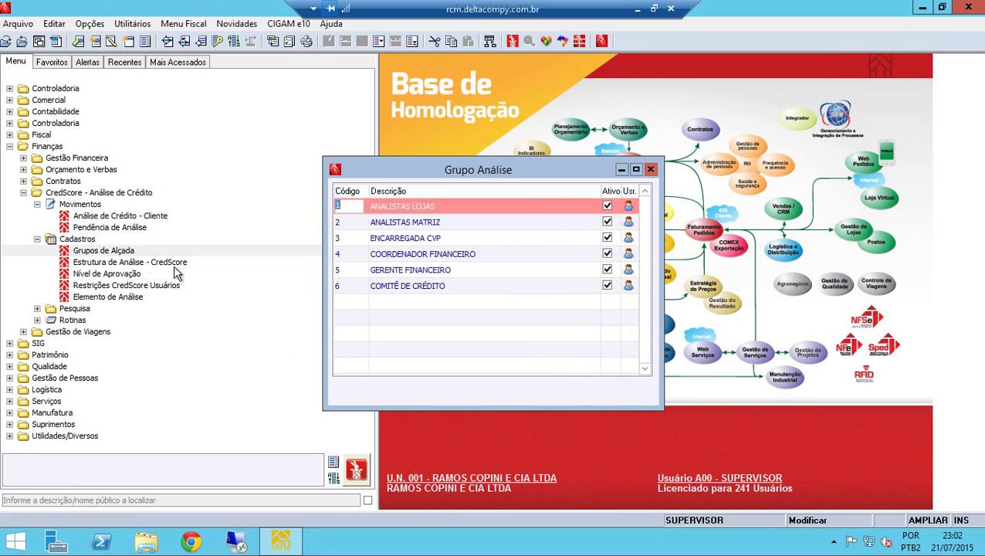
left_click(440, 288)
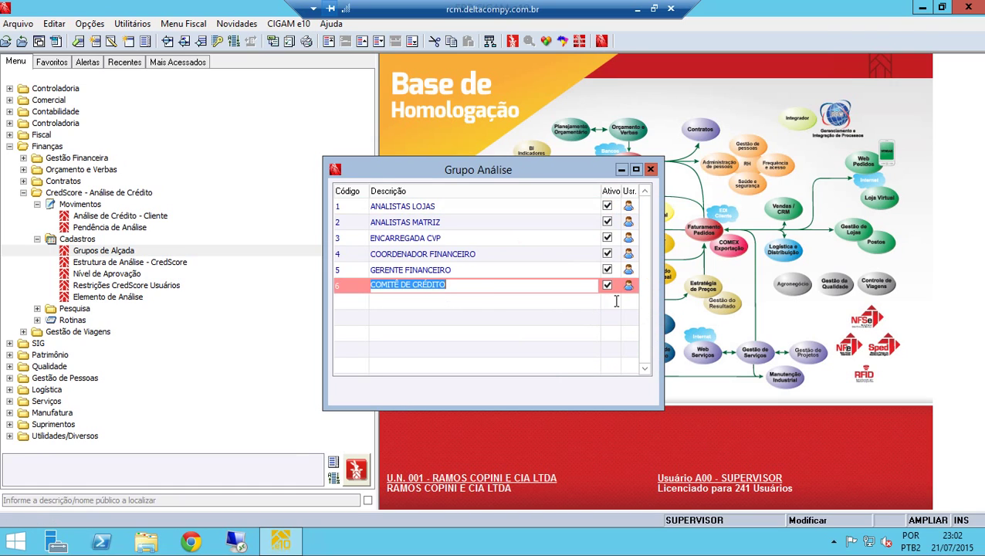
left_click(627, 287)
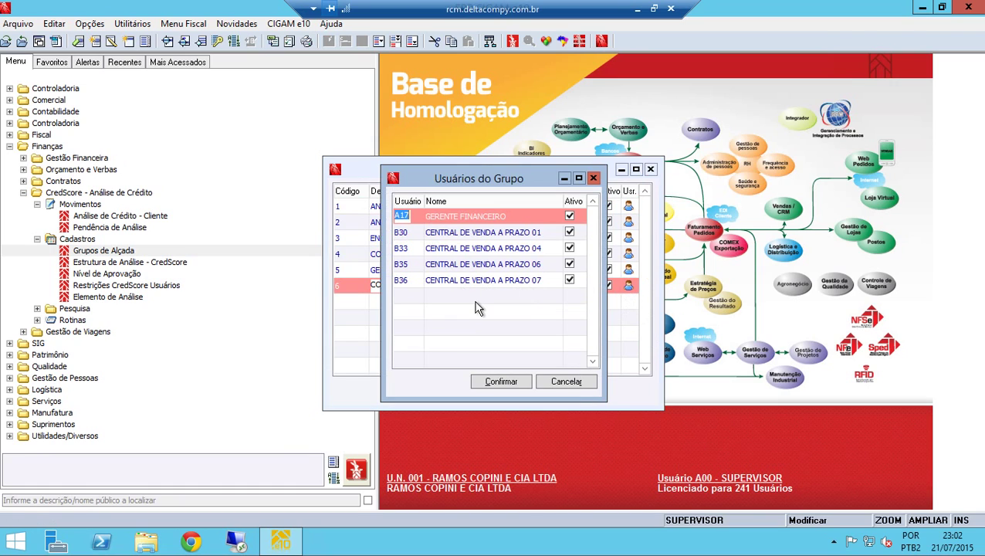
key("Down")
key("Down")
key("Down")
key("Down")
key("Down")
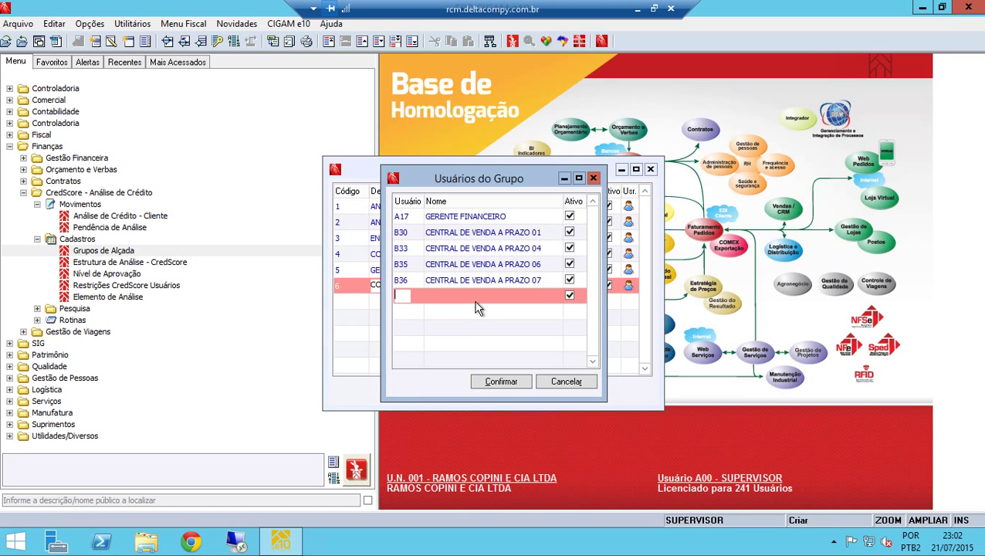
type("A00")
key("Tab")
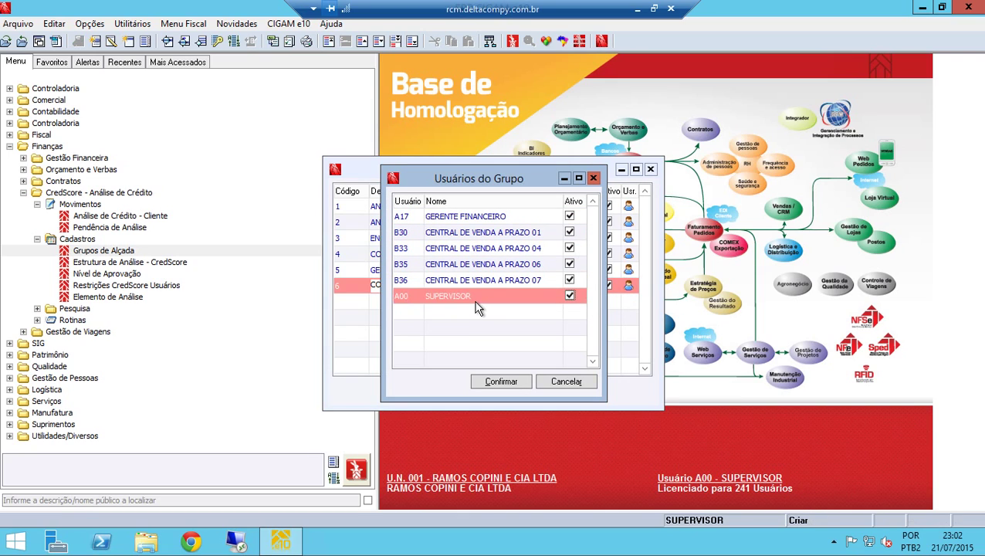
left_click(489, 382)
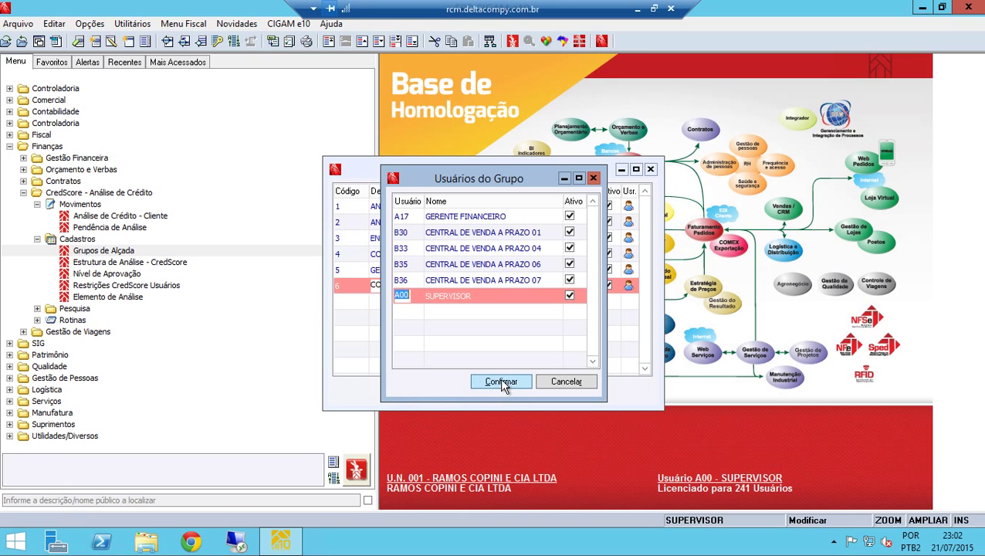
left_click(516, 386)
left_click(489, 379)
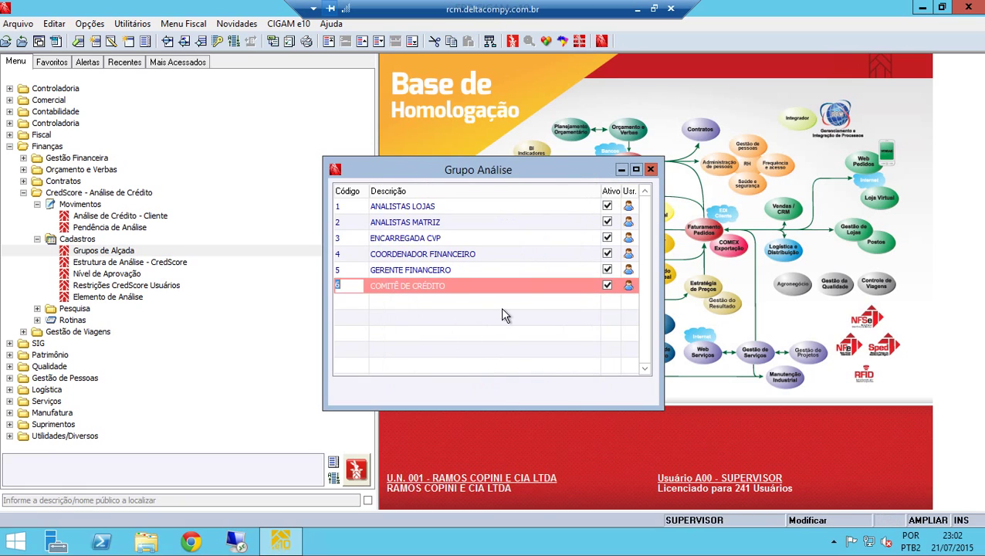
Select the open analysis in Pendência de Análise and view its elements, closing both windows without starting the evaluation.
double_click(99, 228)
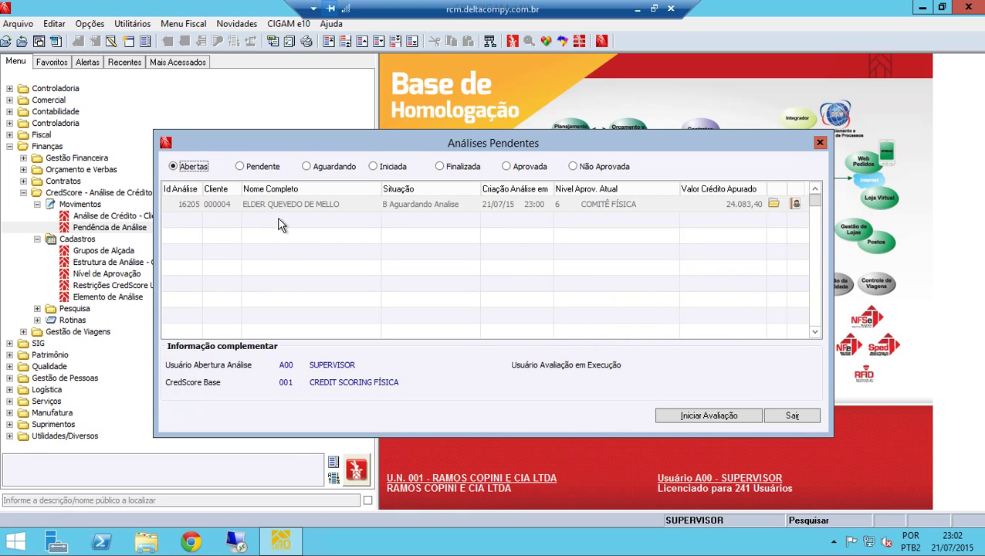
left_click(340, 204)
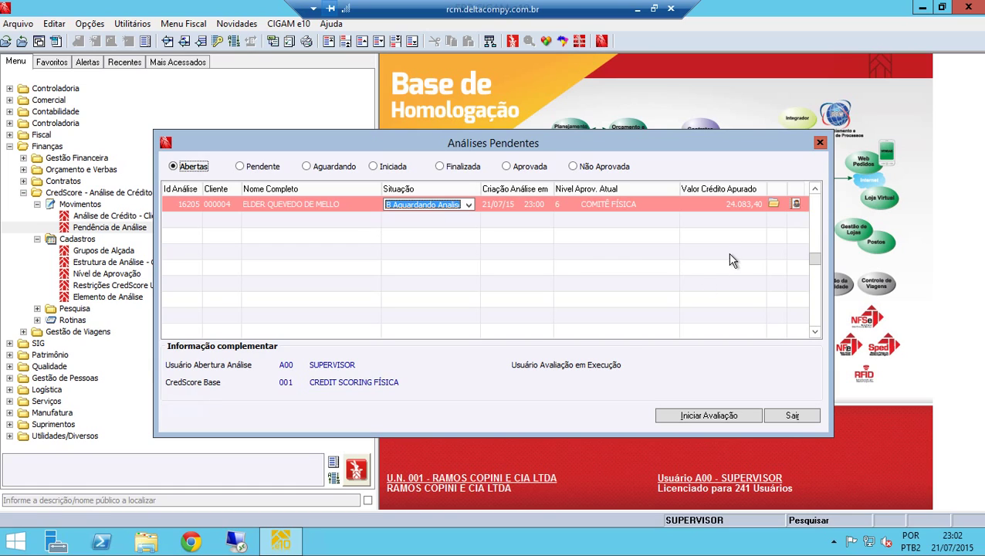
left_click(774, 206)
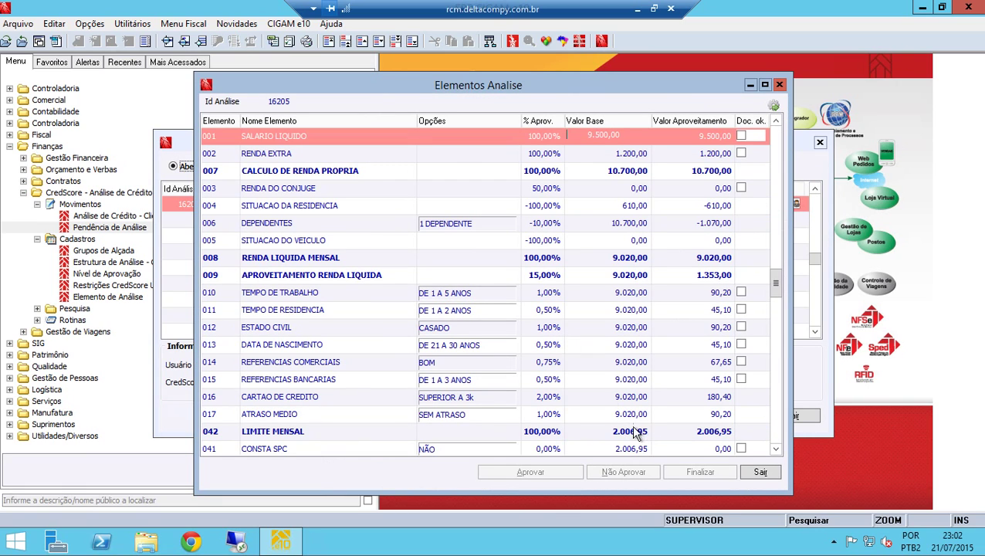
left_click(780, 84)
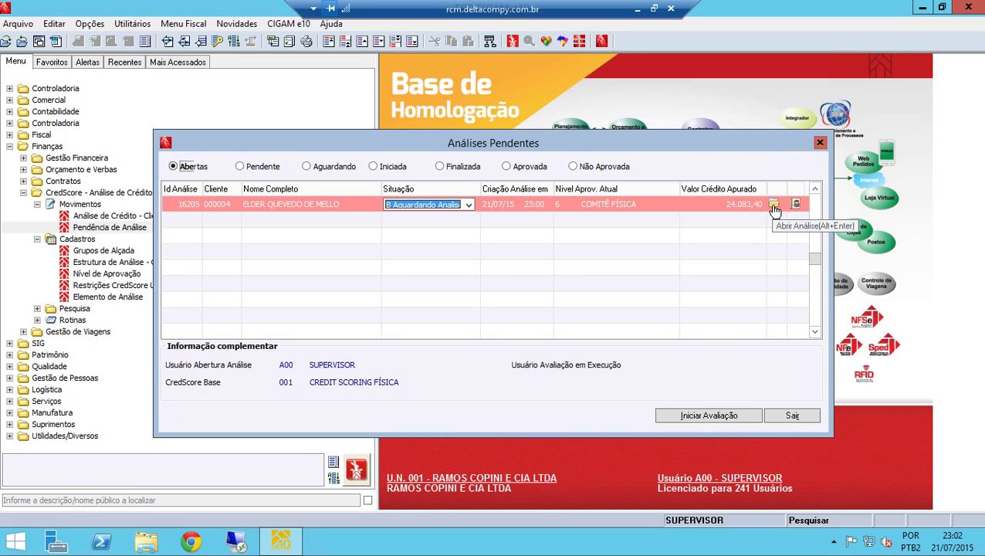
left_click(819, 142)
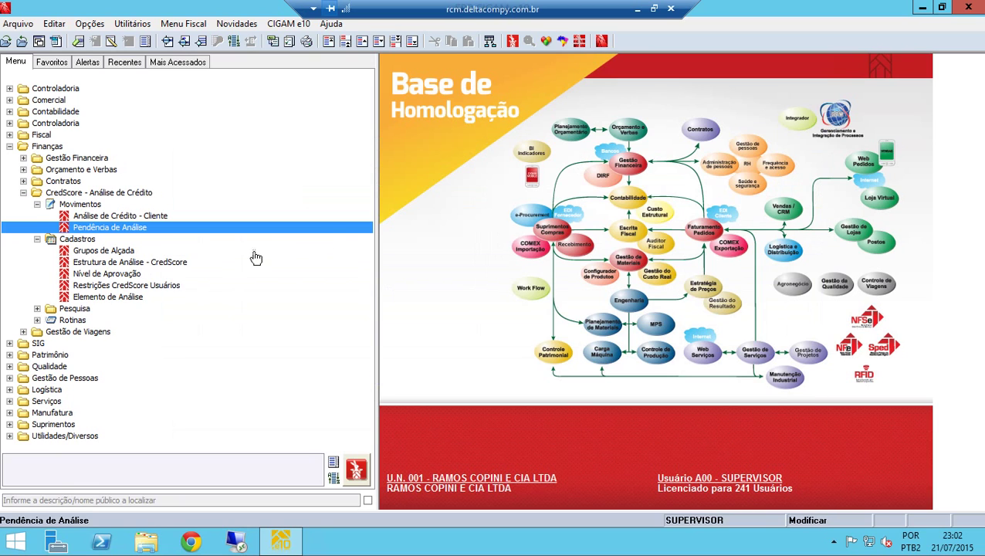
In Nível de Aprovação, check which group is linked to the COMITÊ FÍSICA level, and confirm the approval levels.
left_click(94, 276)
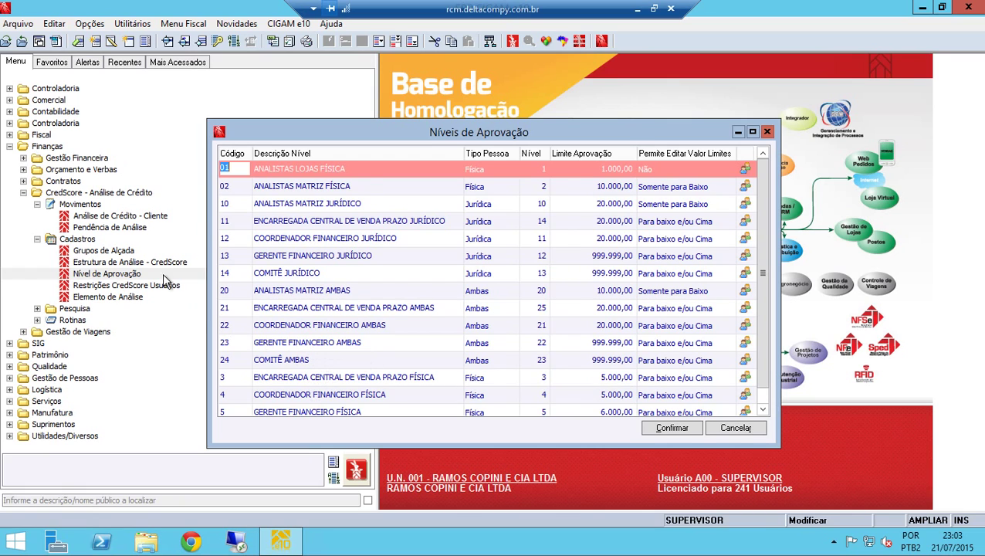
left_click(158, 274)
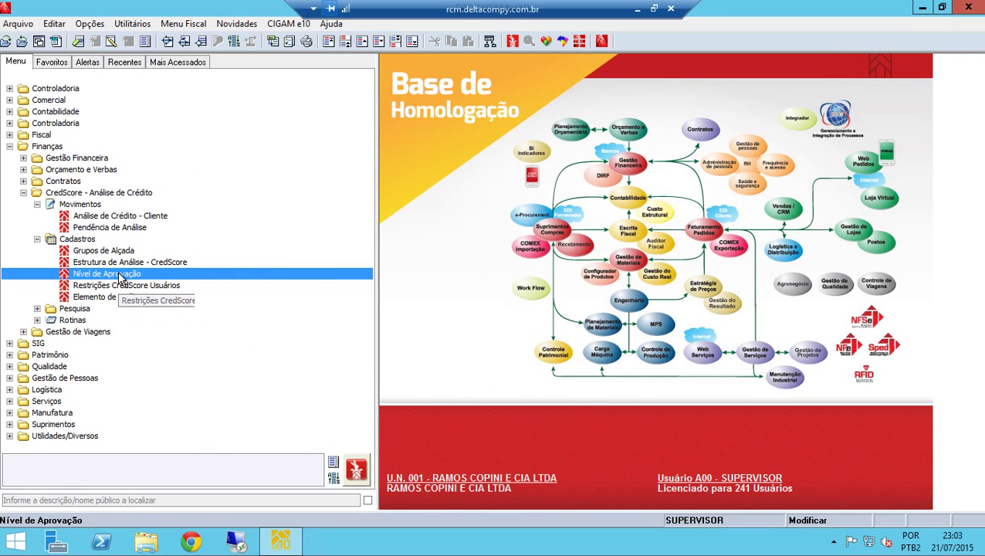
double_click(121, 275)
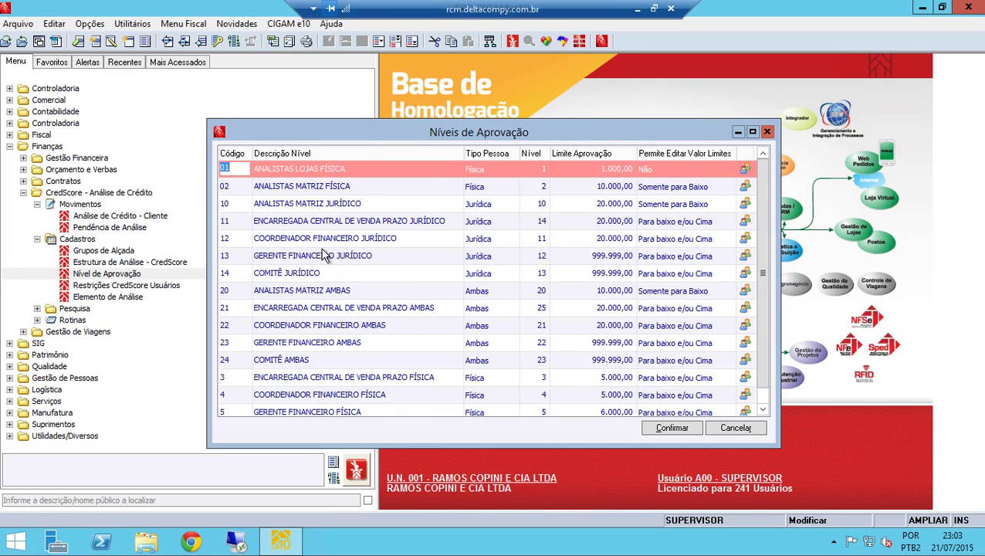
type("22")
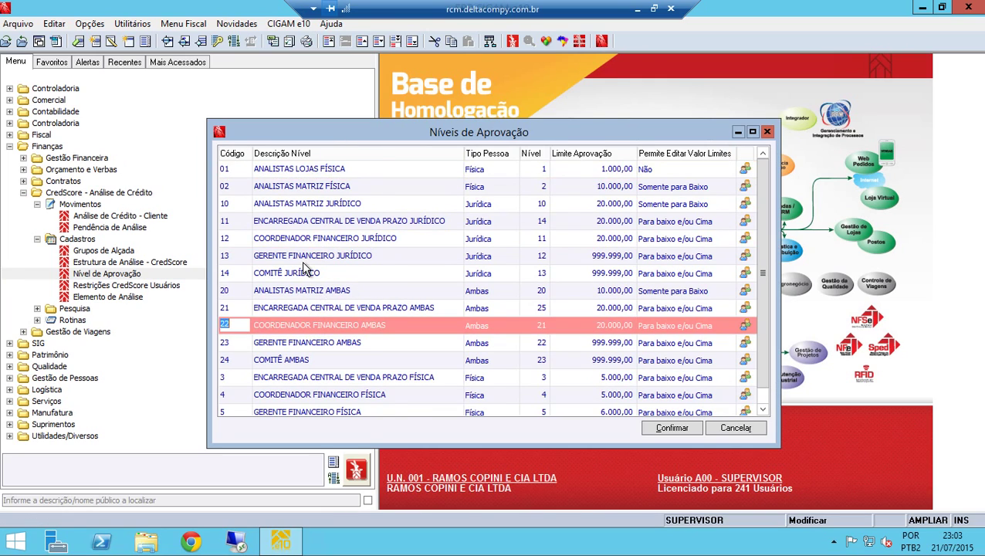
key("Down")
key("Down")
key("Down")
key("Down")
key("Down")
key("Down")
key("Down")
left_click(303, 377)
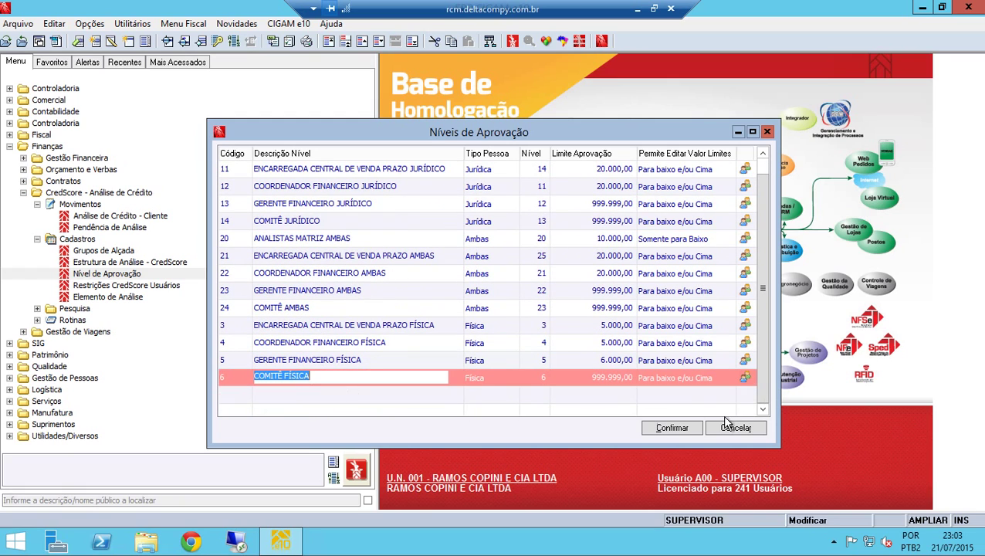
left_click(745, 379)
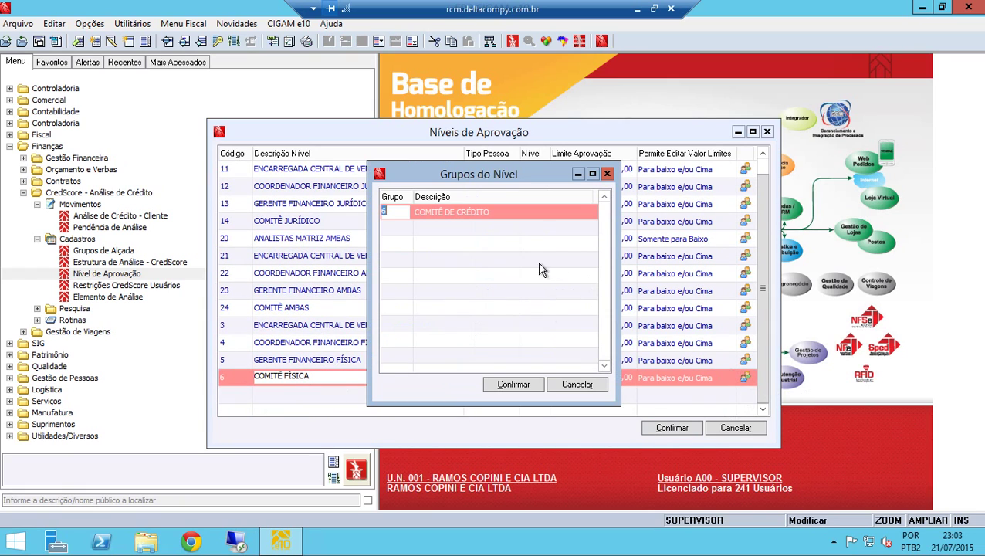
left_click(530, 390)
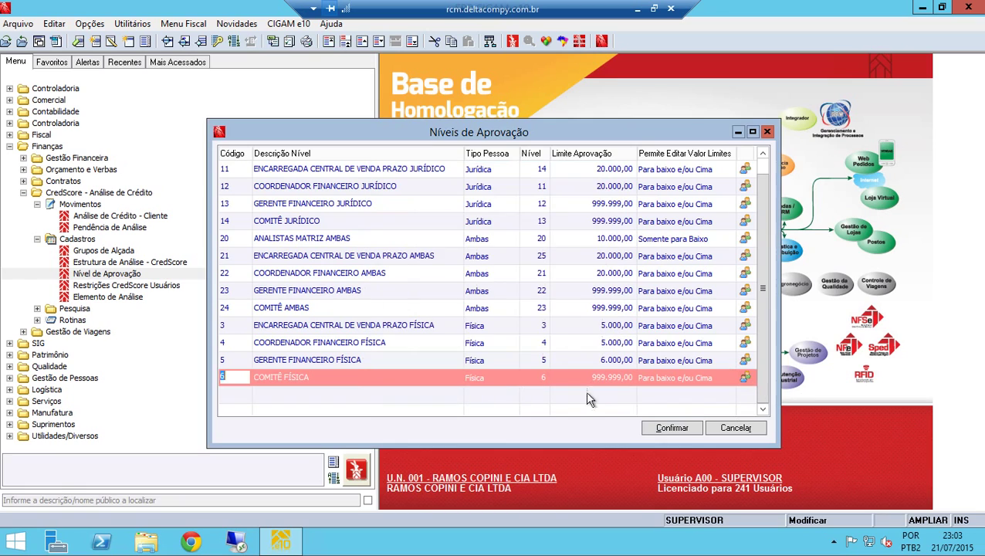
left_click(670, 429)
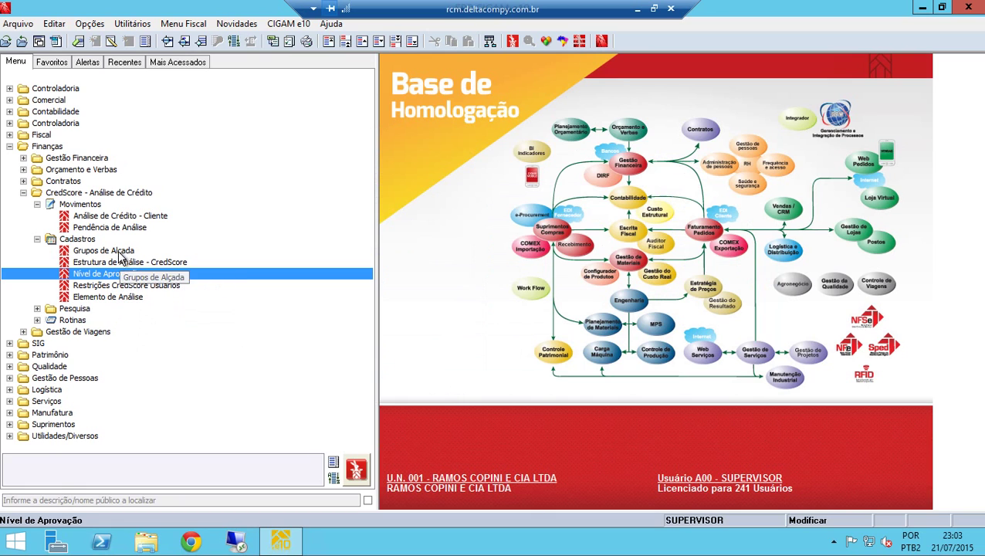
Reopen Pendência de Análise, review the open analysis's elements down to TOTAL LIMITE, and open the customer's record.
double_click(109, 228)
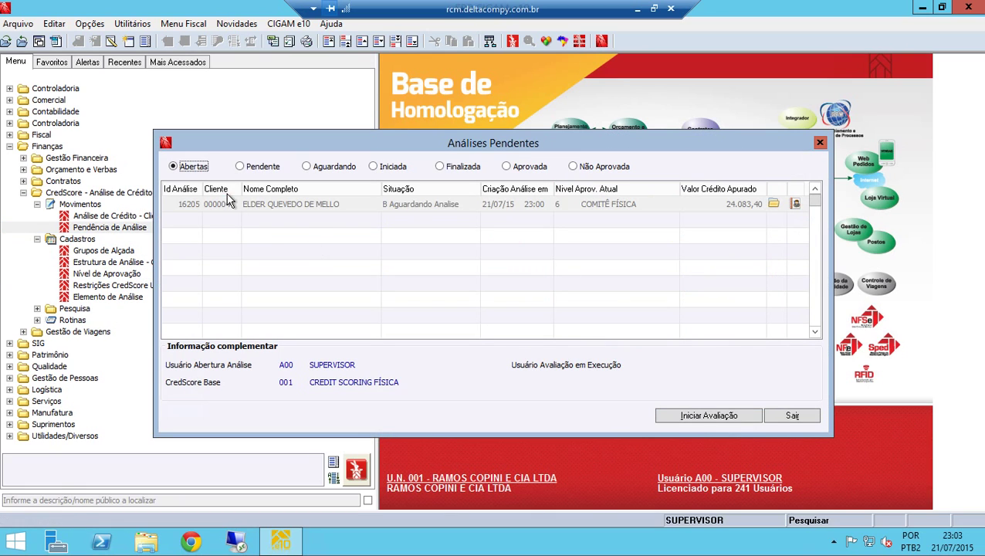
left_click(246, 205)
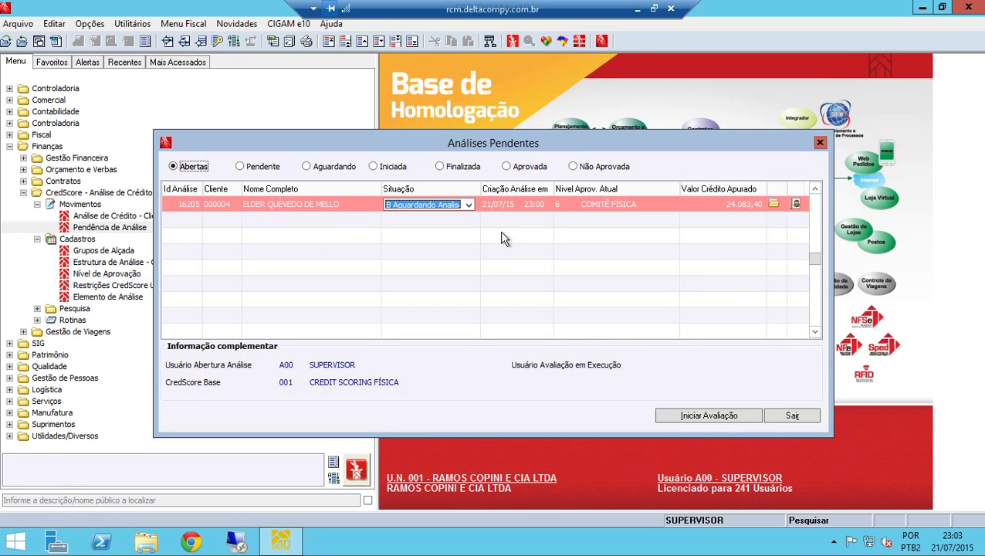
left_click(775, 203)
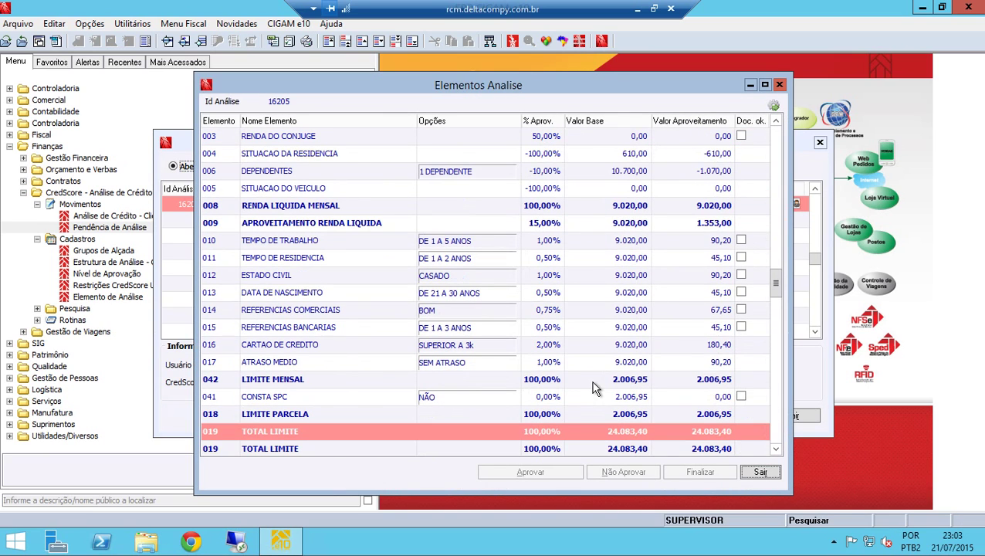
left_click(763, 474)
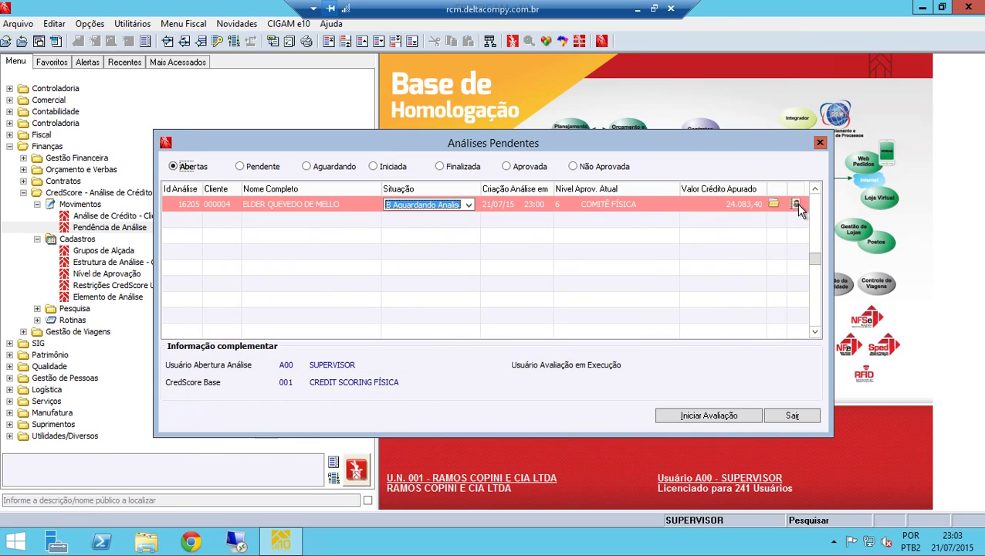
left_click(796, 203)
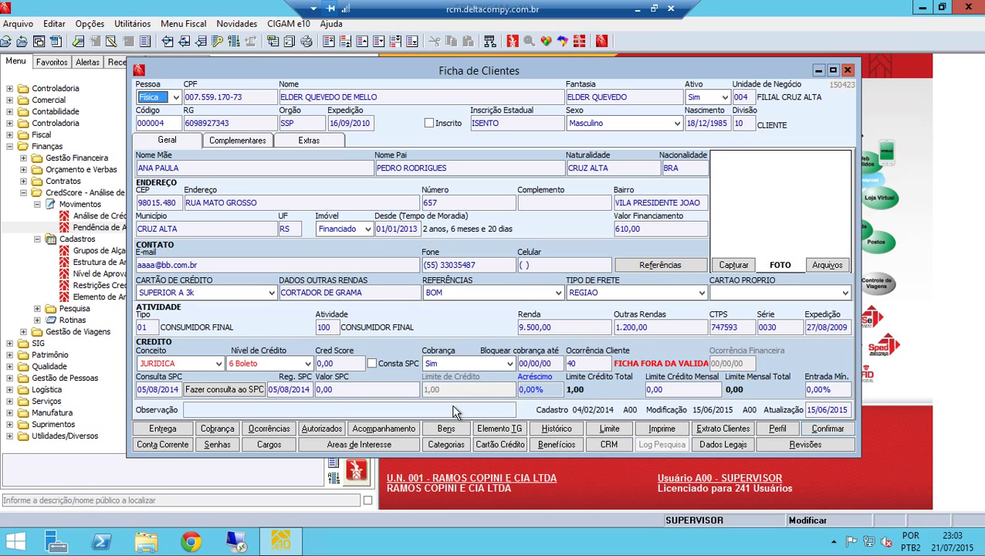
Close the customer's record and start the evaluation of the selected open analysis in Análises Pendentes.
left_click(848, 70)
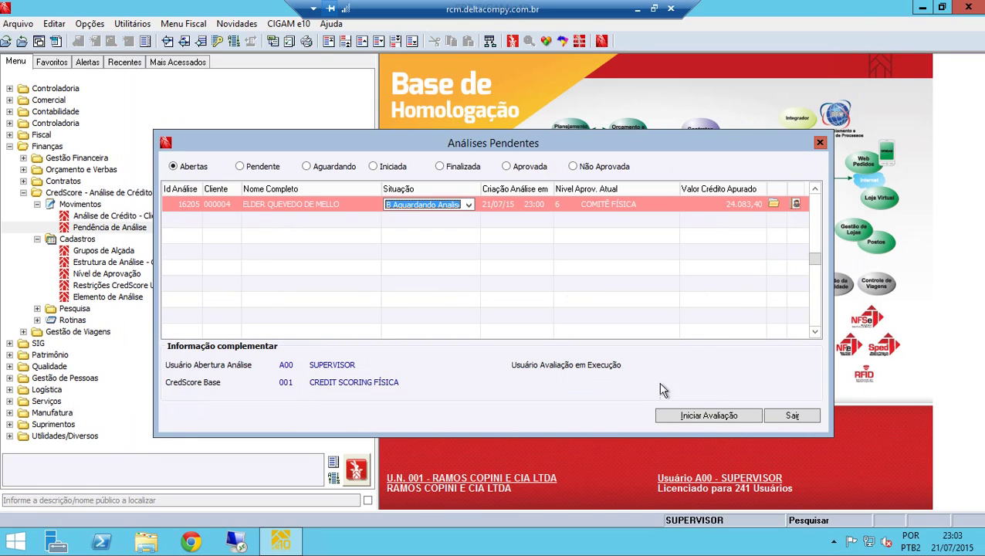
left_click(689, 417)
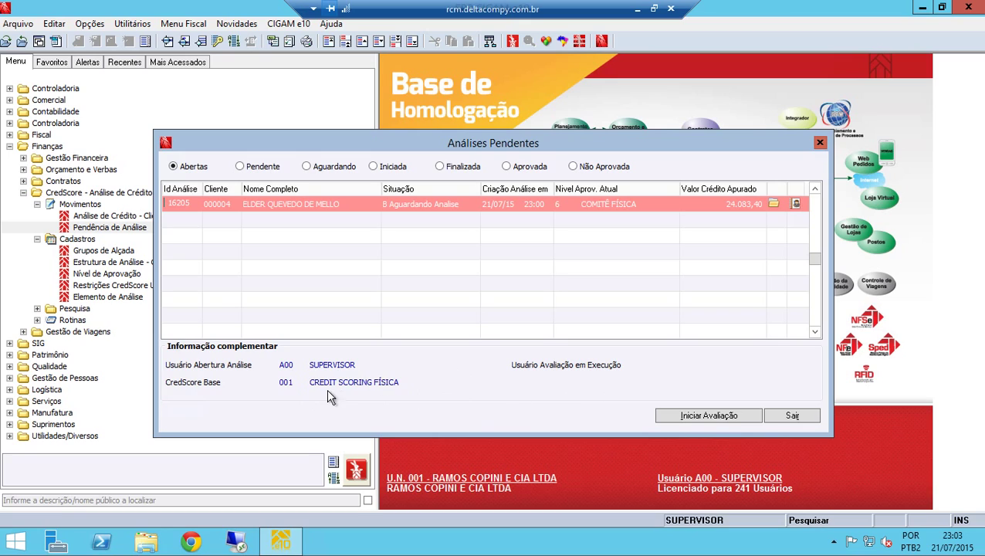
left_click(731, 419)
left_click(434, 210)
left_click(683, 210)
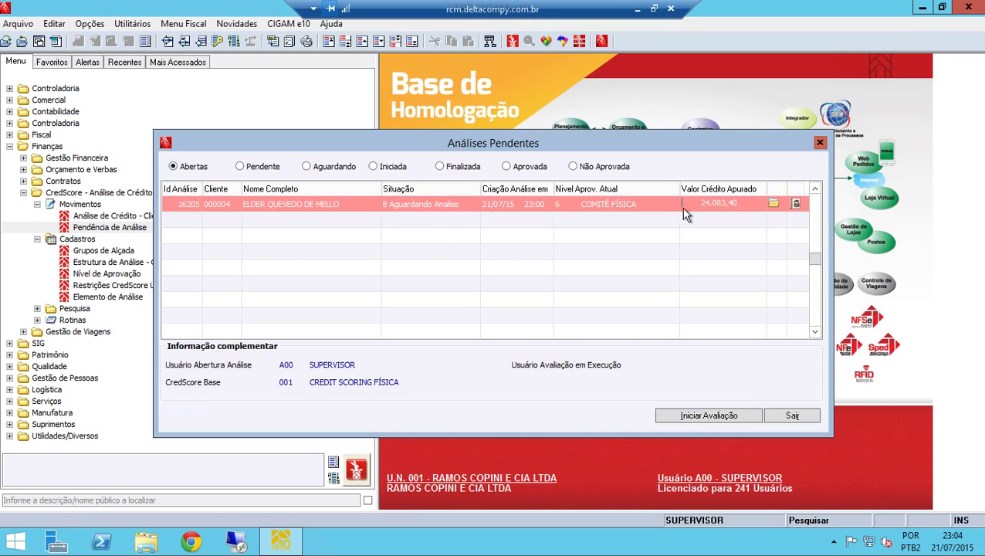
left_click(721, 415)
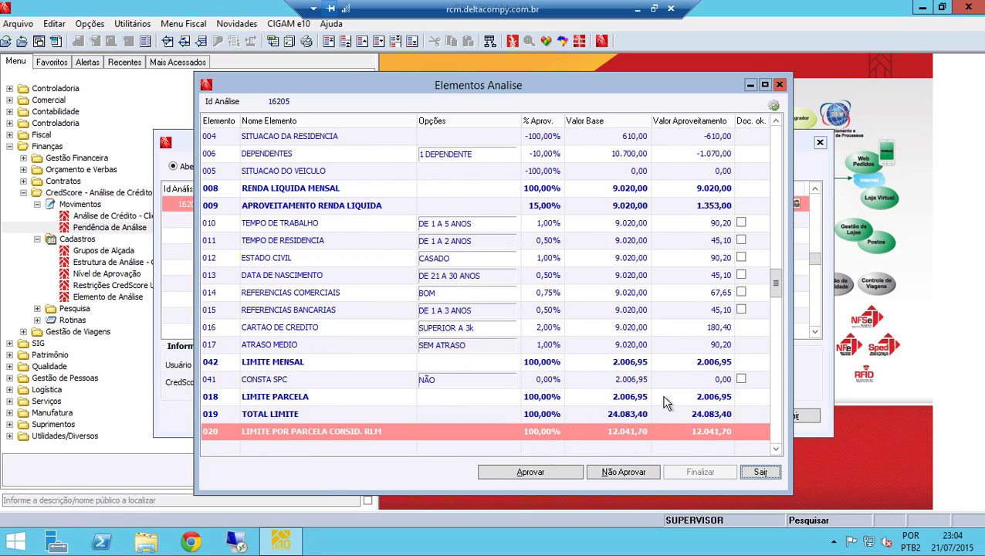
Set the base value of element 018 LIMITE PARCELA to 1.000,00 and confirm it.
left_click(630, 397)
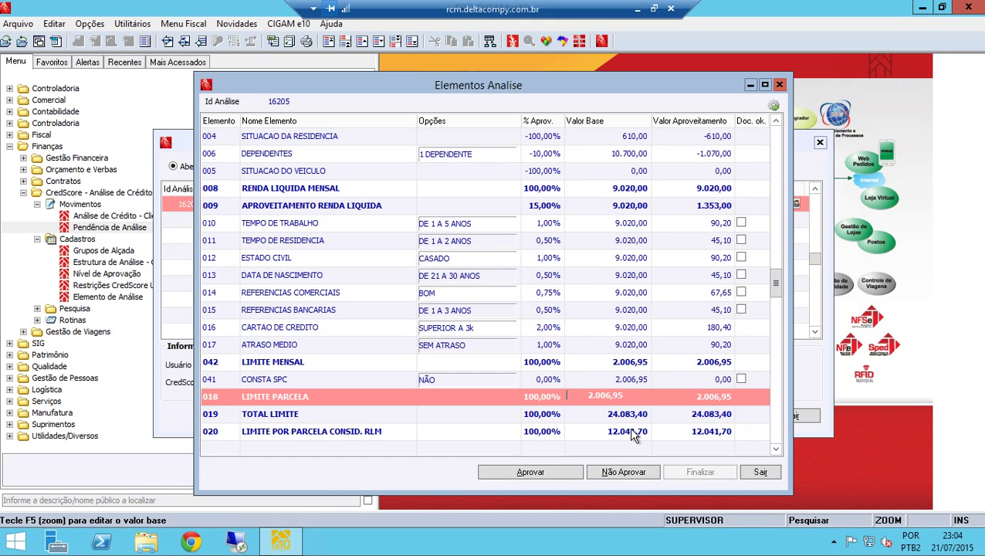
key("F5")
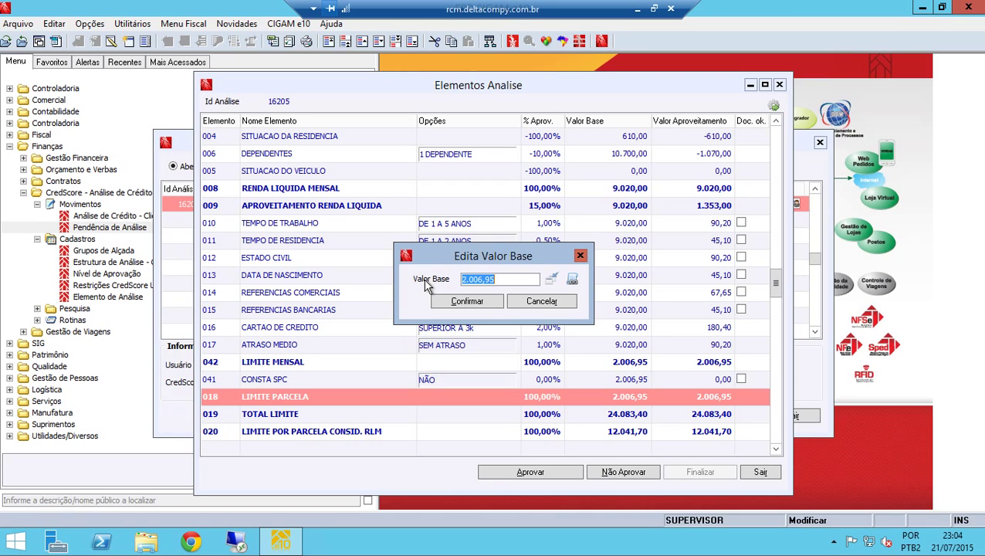
type("1.0")
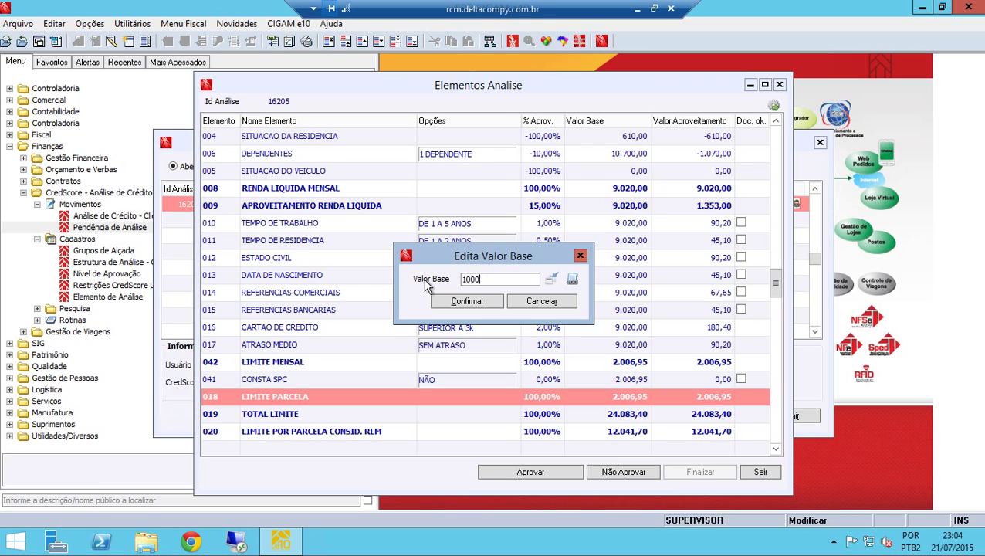
type("00")
left_click(456, 301)
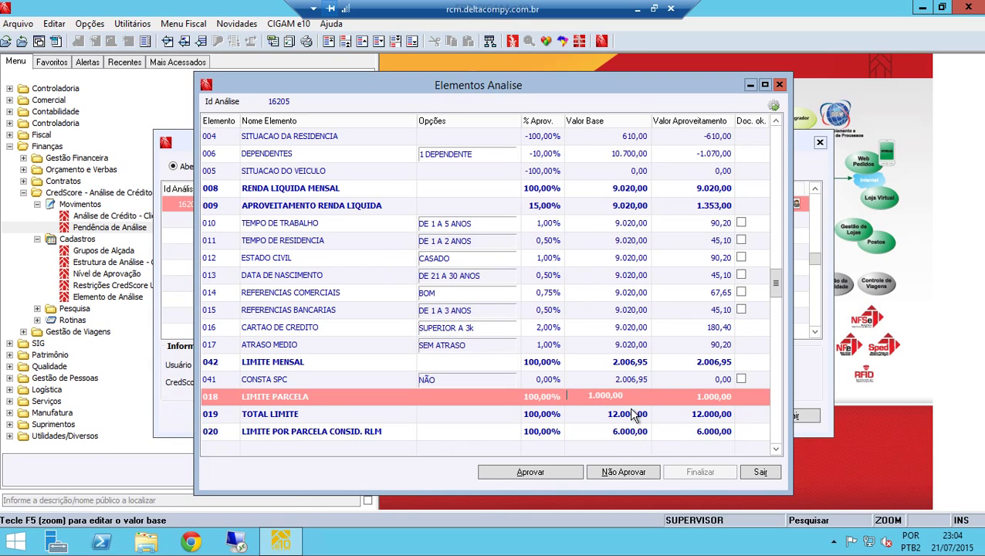
Try resetting the LIMITE PARCELA base value to 0,00, undo that, and confirm 1.000,00.
key("F5")
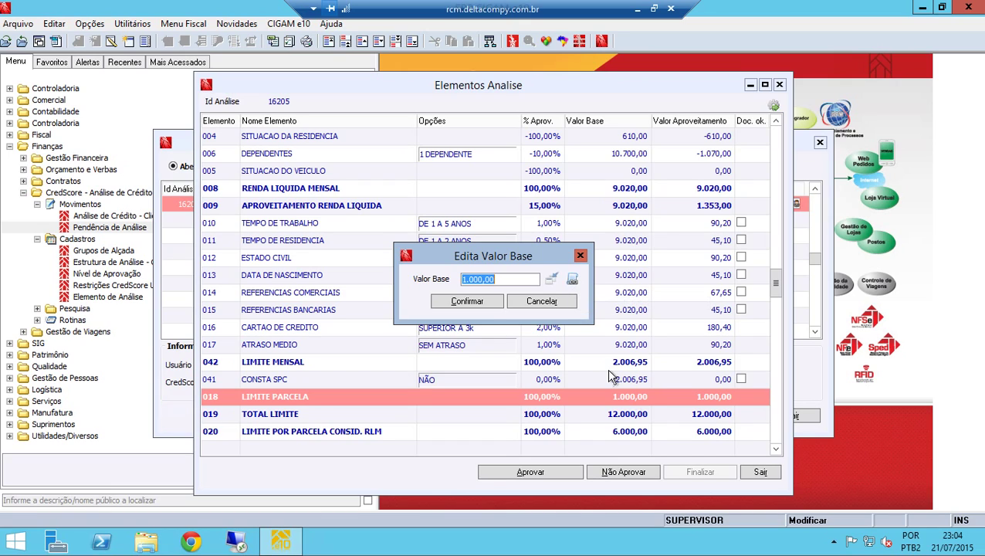
left_click(548, 281)
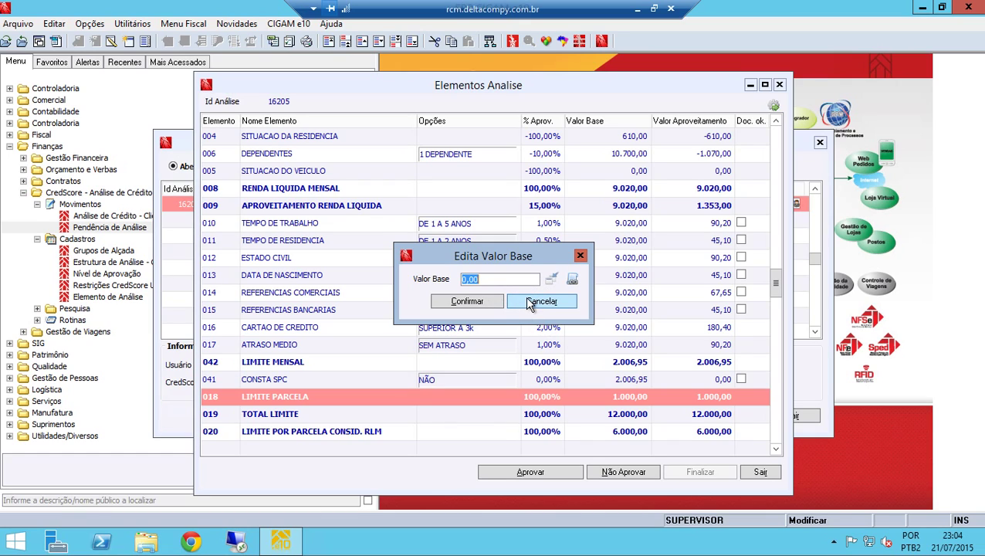
key("ctrl+z")
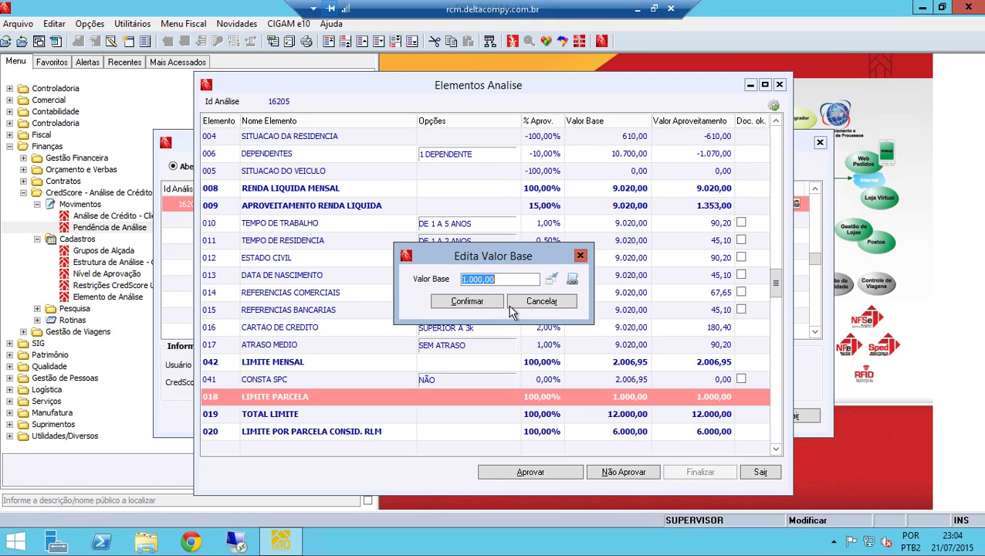
left_click(485, 306)
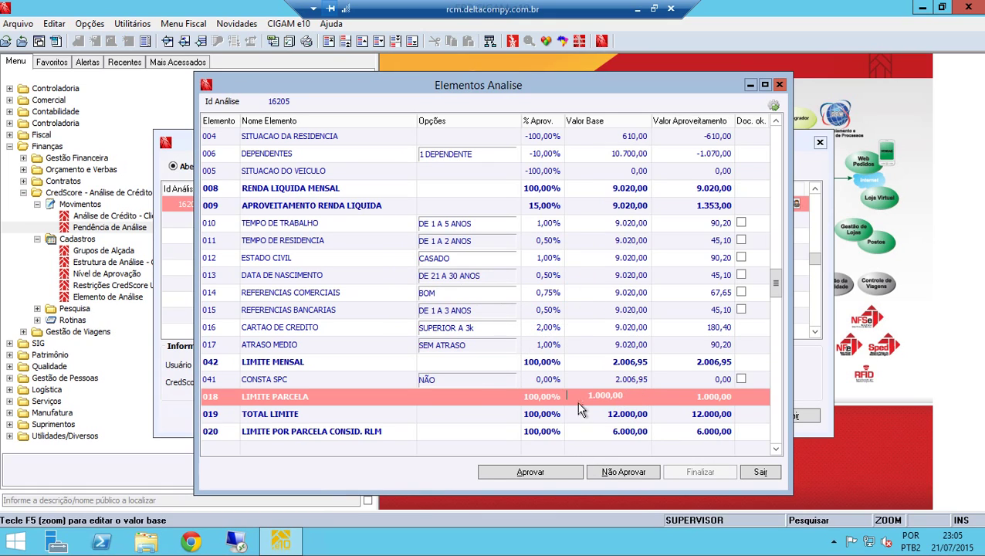
Approve the credit analysis, confirming the approval and dismissing the notice.
left_click(469, 379)
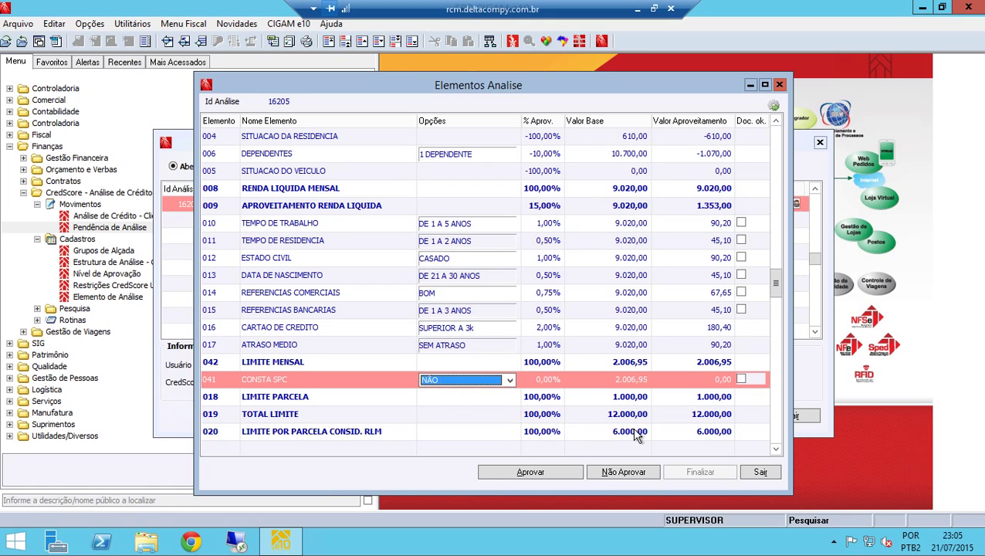
left_click(556, 477)
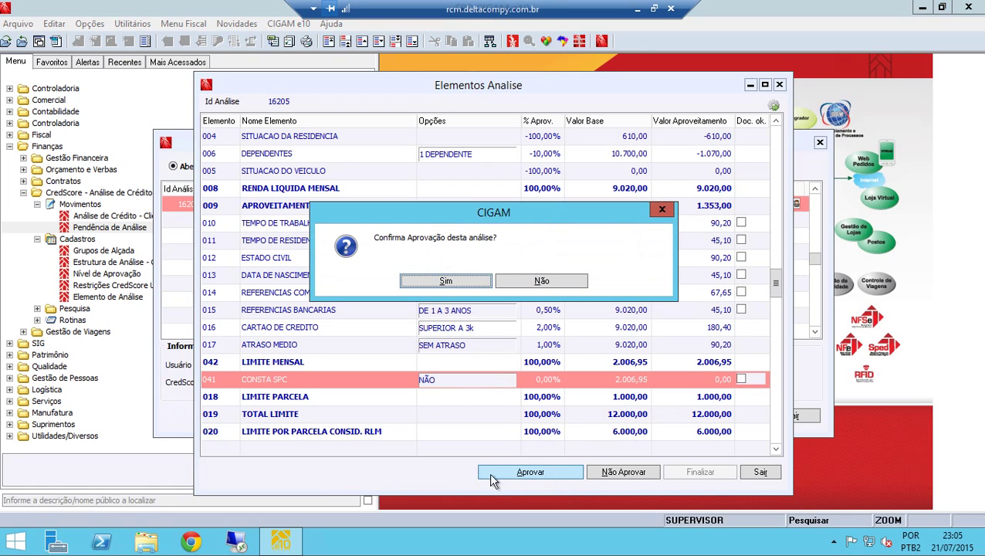
left_click(446, 281)
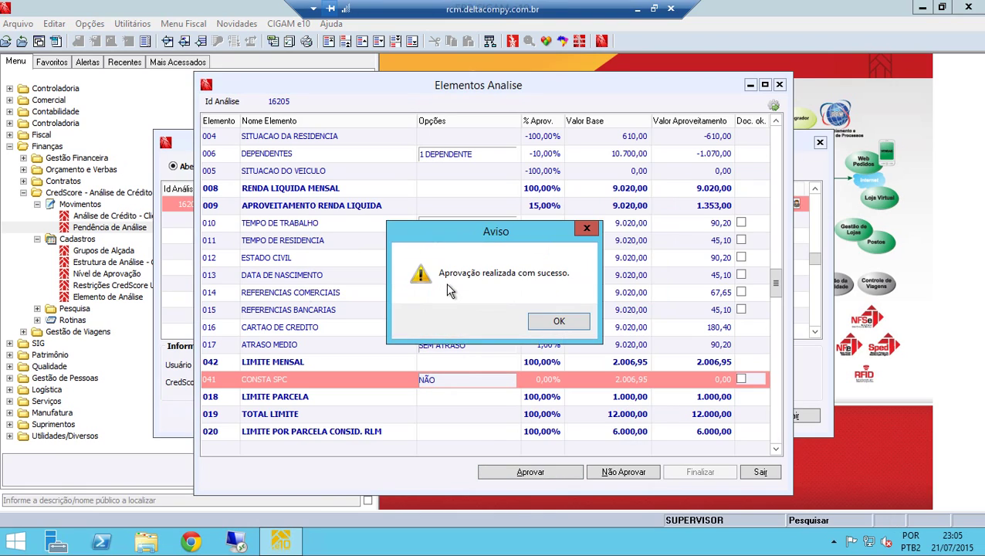
left_click(559, 323)
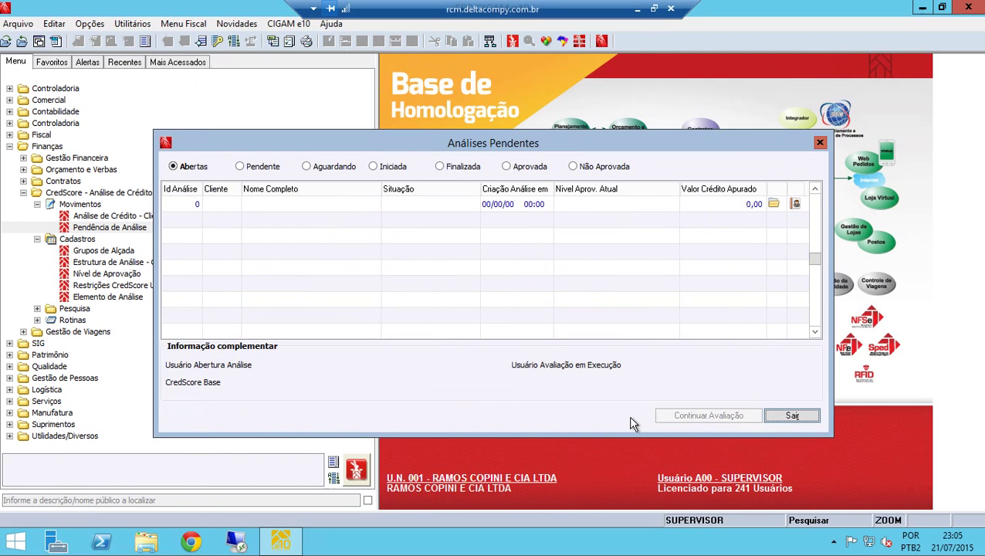
List the approved analyses, check the credit limit in the customer's record from the last one, and close both windows.
left_click(530, 168)
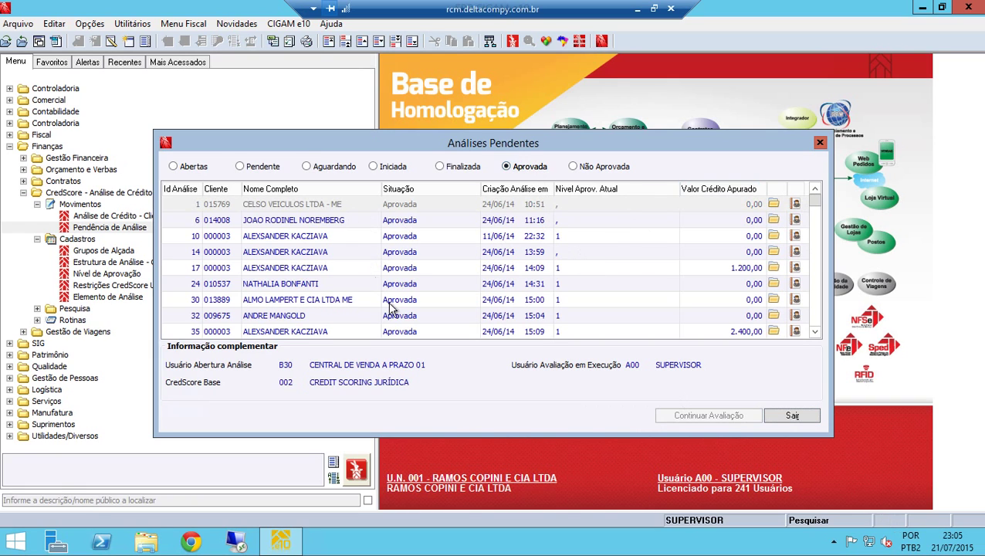
left_click(336, 207)
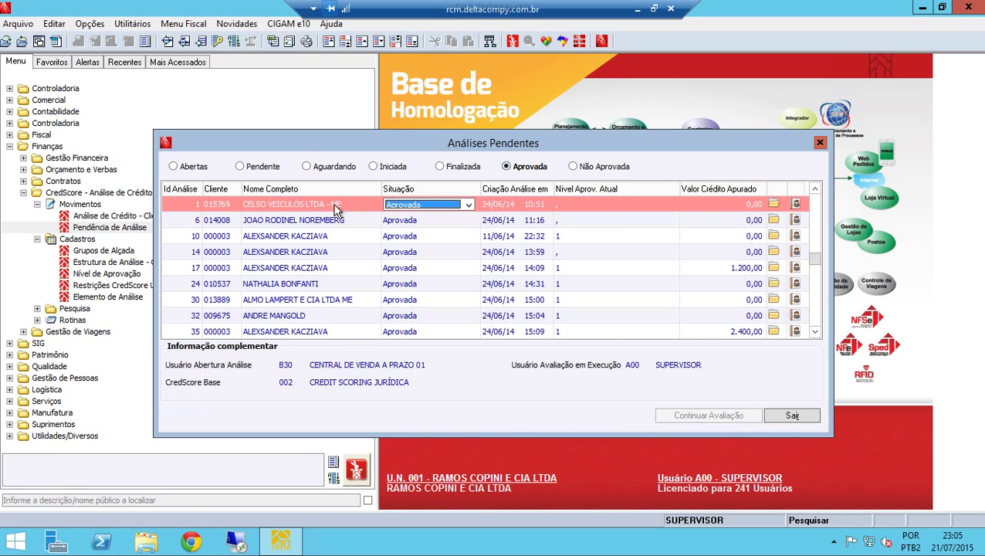
key("ctrl+End")
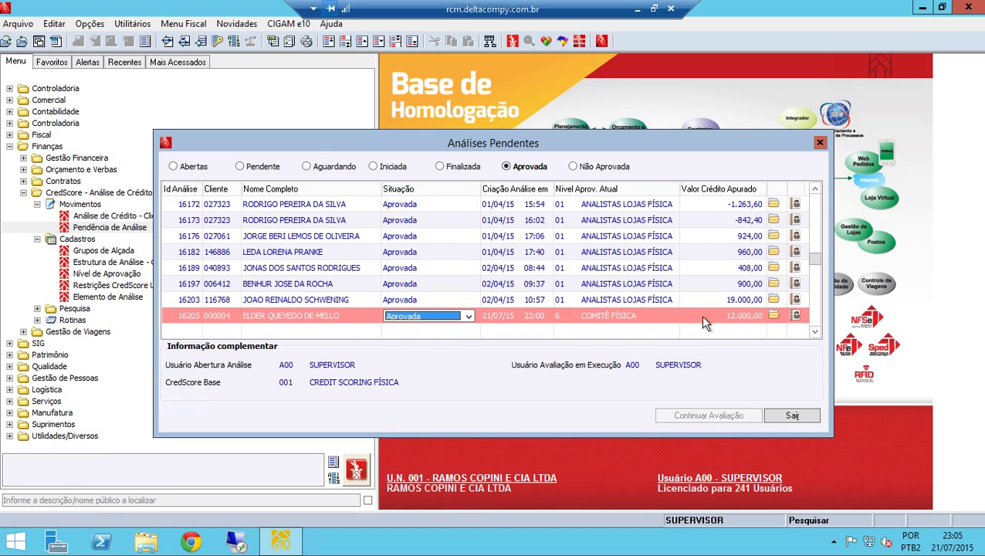
left_click(795, 315)
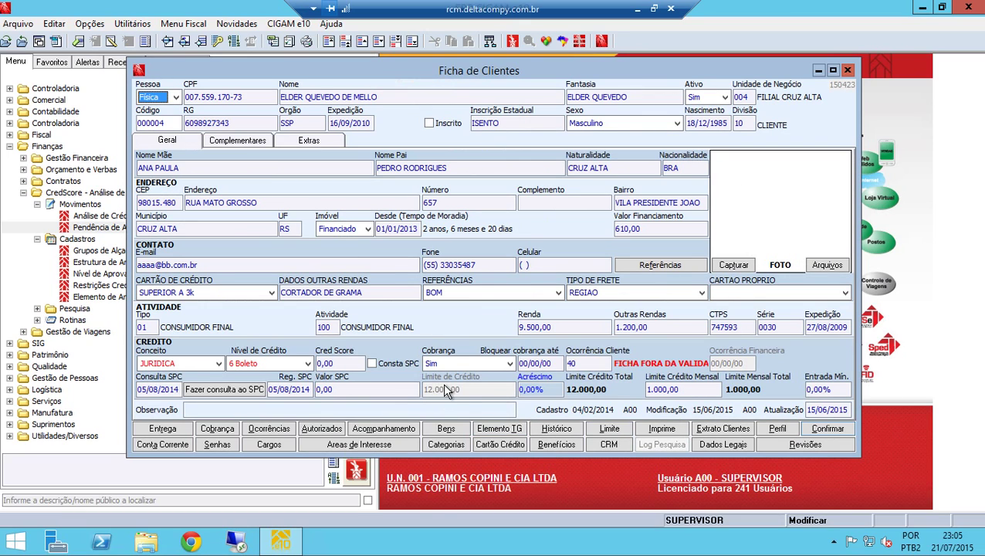
left_click(847, 69)
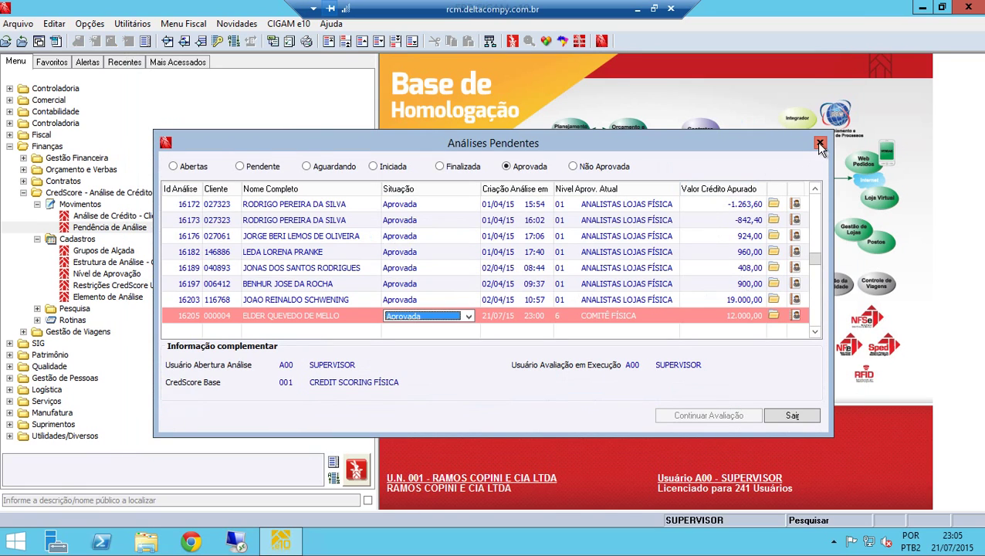
left_click(819, 142)
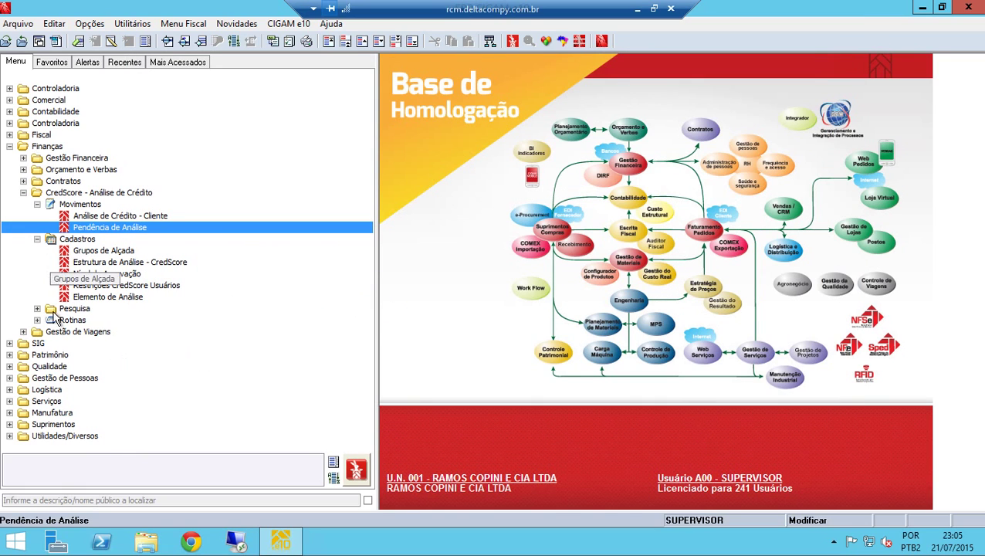
Collapse the Cadastros, Movimentos and CredScore - Análise de Crédito folders in the navigation tree.
left_click(37, 239)
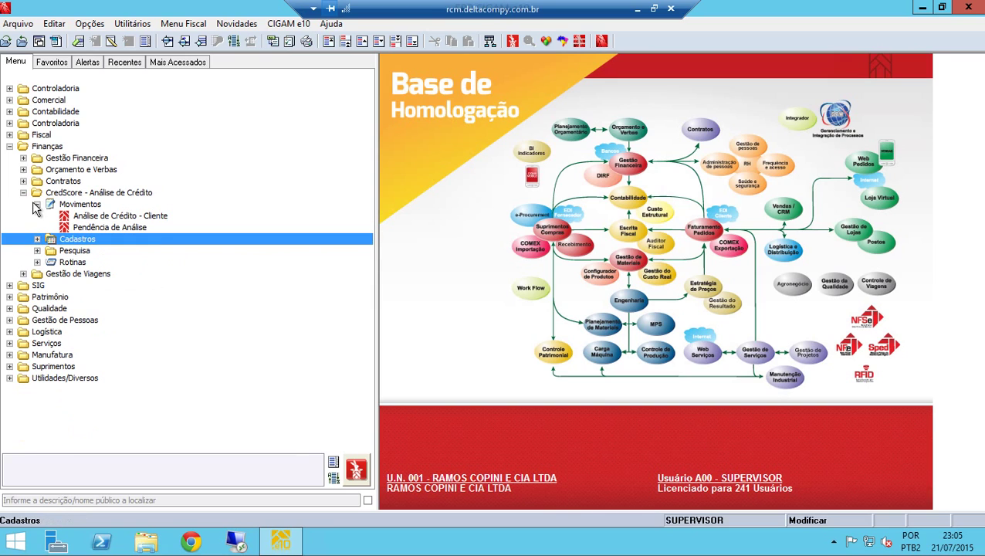
left_click(36, 207)
left_click(37, 205)
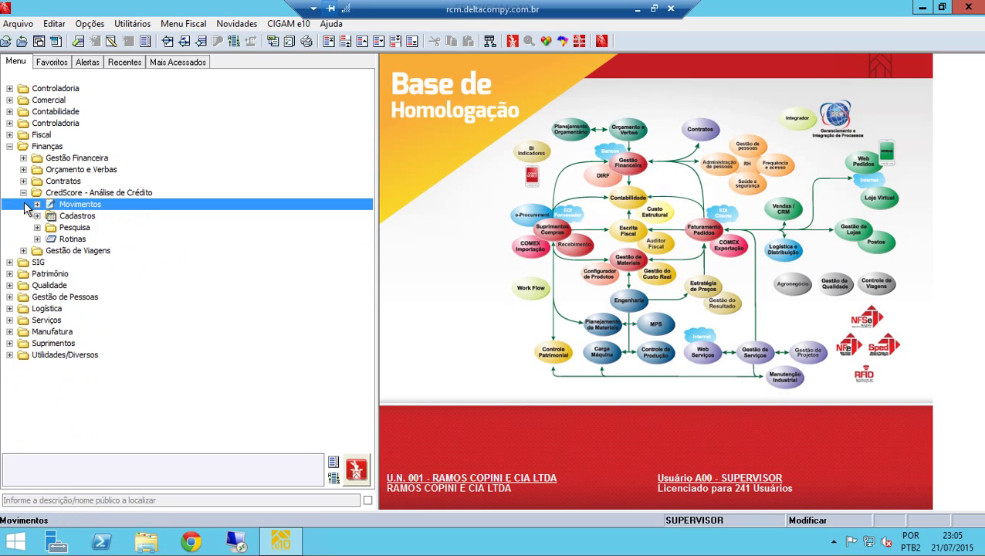
left_click(24, 193)
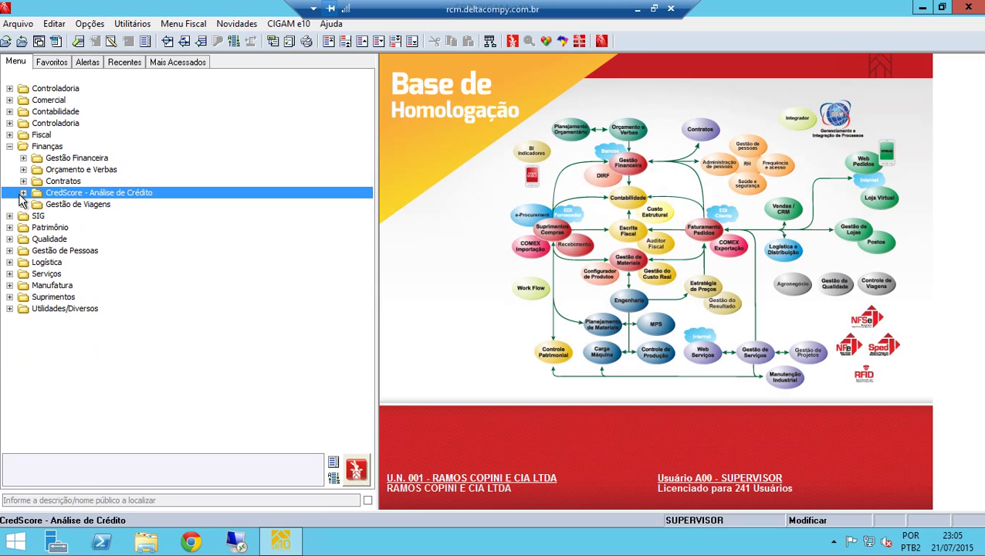
Open Cadastro Gerenciador Cliente from the favorites, review the Física and Jurídica rules for overdue days, SPC and record validity, and close it.
left_click(54, 63)
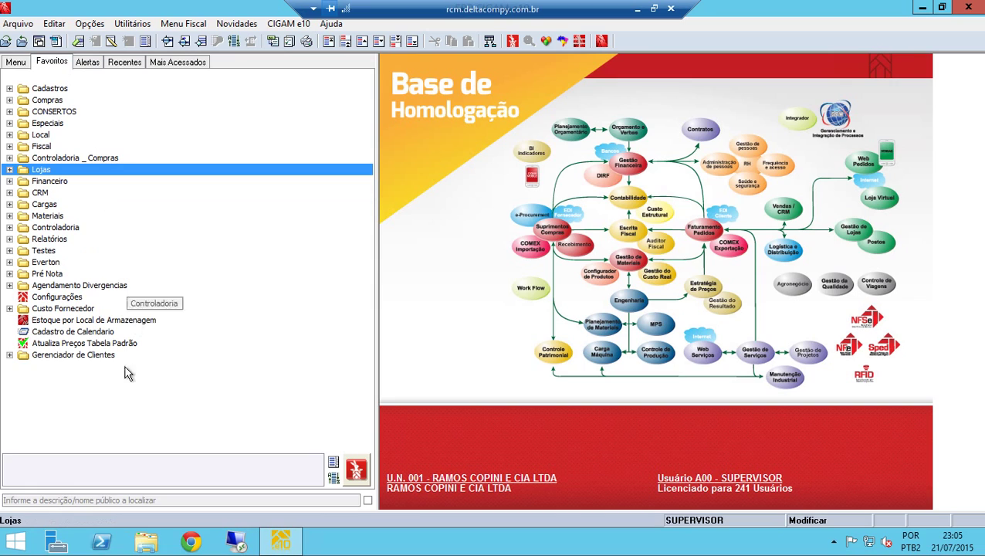
left_click(10, 354)
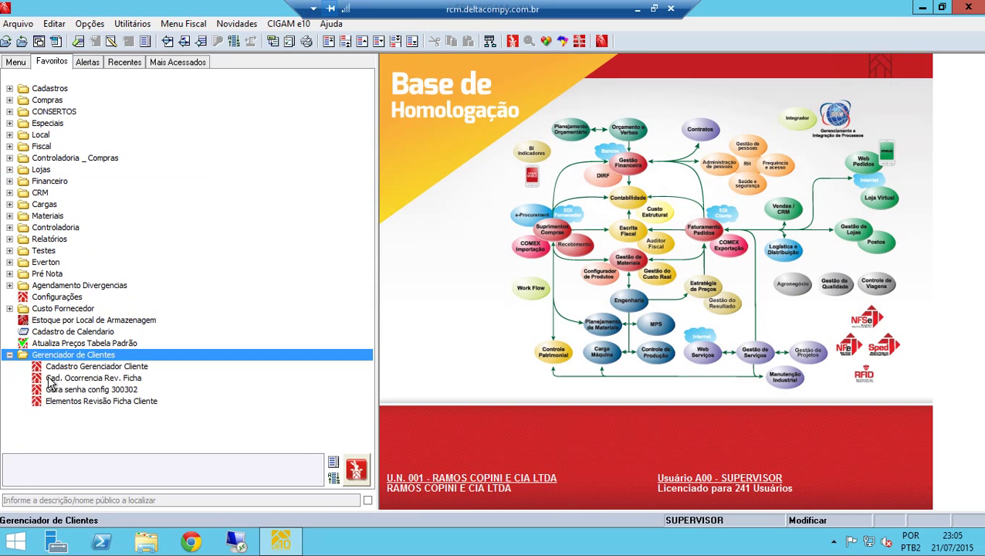
left_click(134, 369)
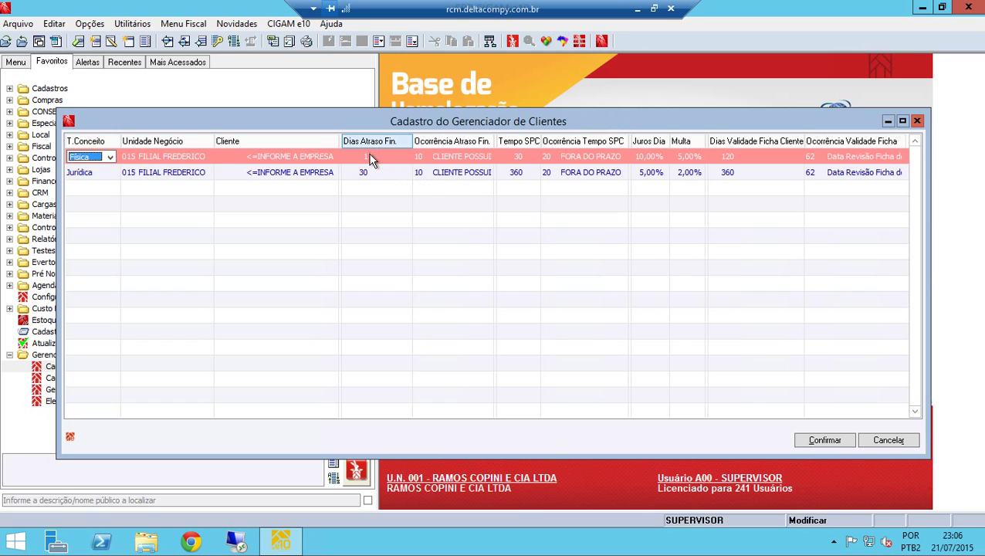
left_click(916, 124)
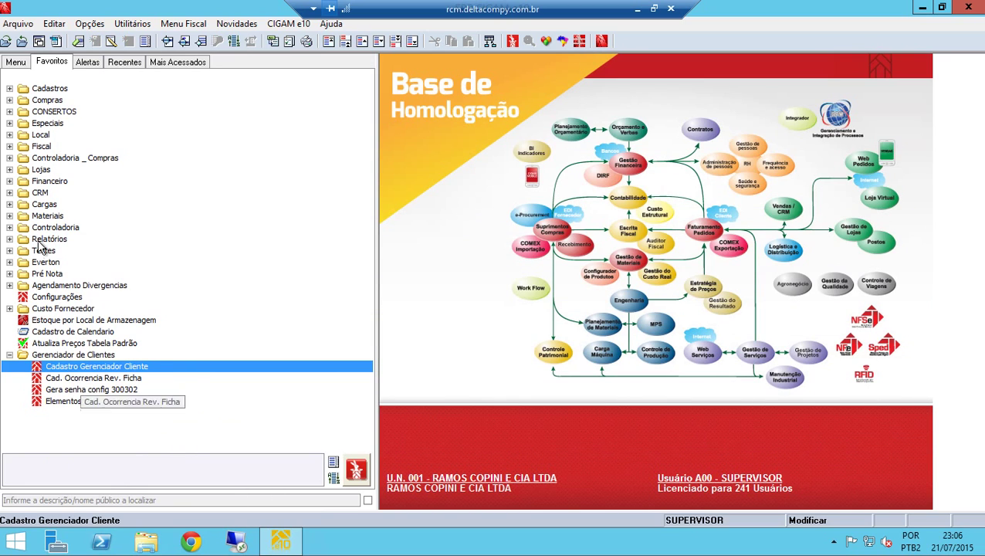
Return to the main navigation tree and expand the CredScore - Análise de Crédito folder.
left_click(20, 66)
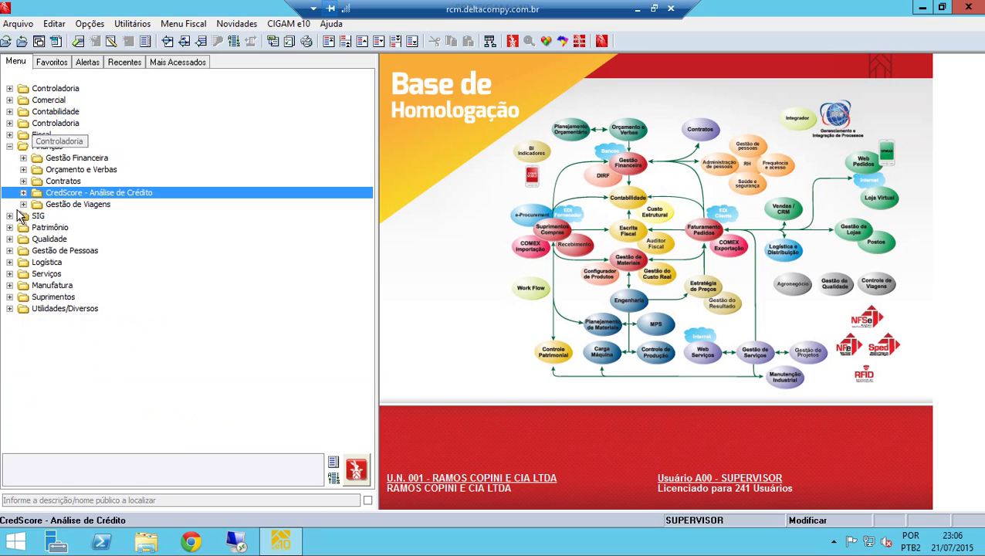
left_click(23, 192)
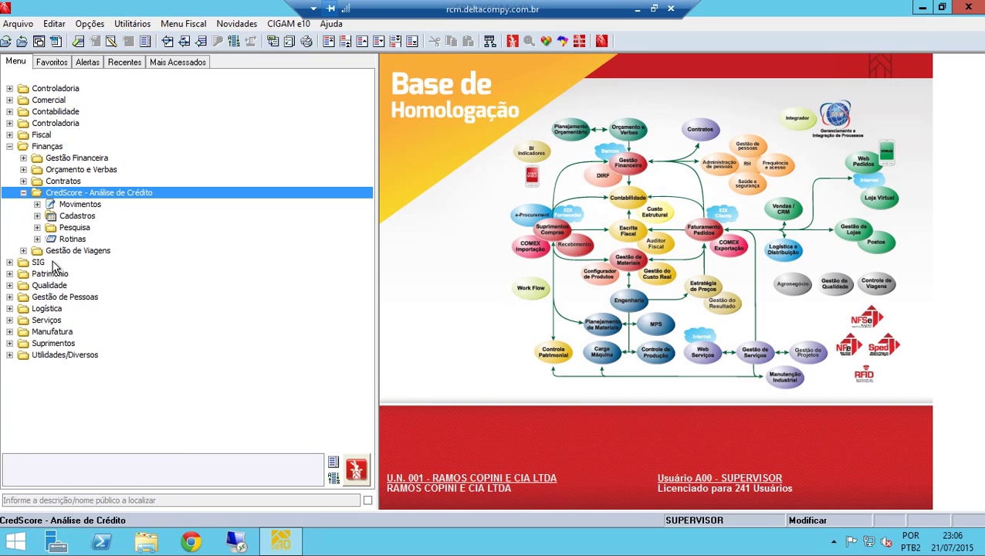